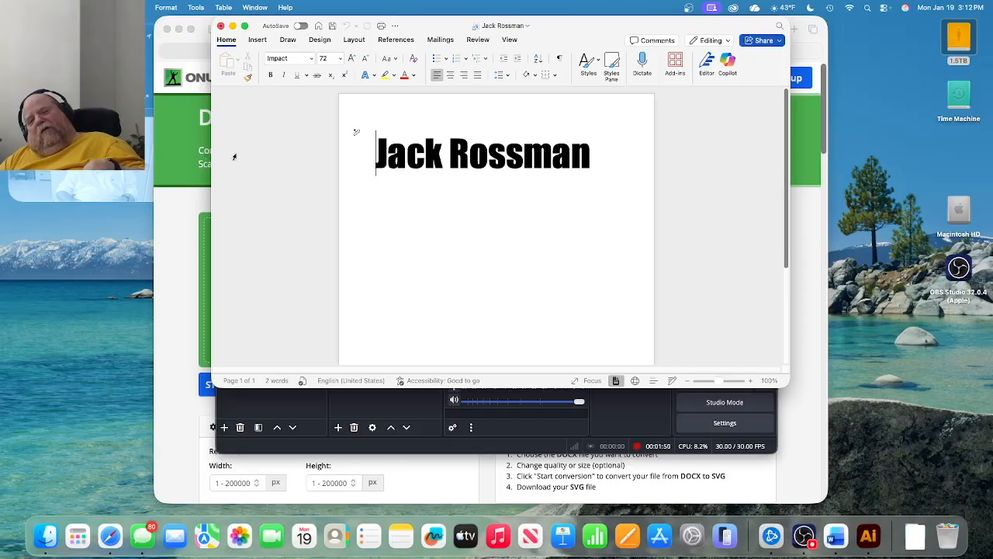
Bring the online-convert DOCX to SVG converter page in the browser to the front.
click(172, 167)
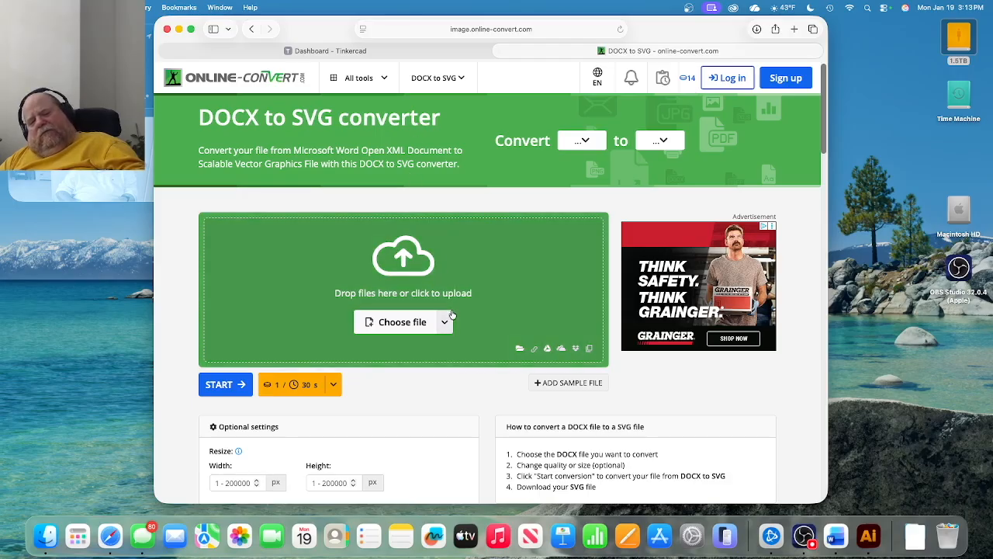
click(447, 321)
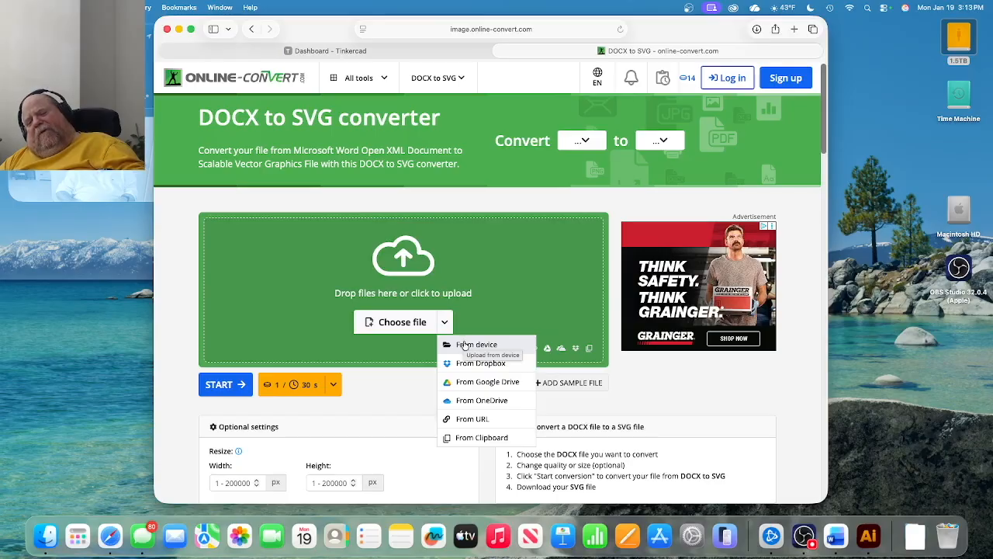
Upload the name .docx from the Documents folder to the converter.
click(465, 345)
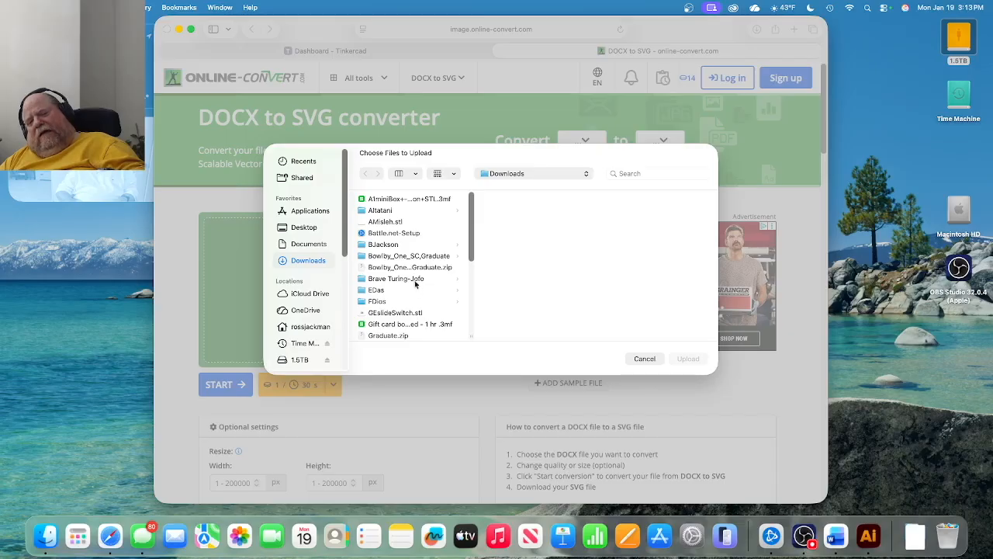
drag(412, 268, 411, 258)
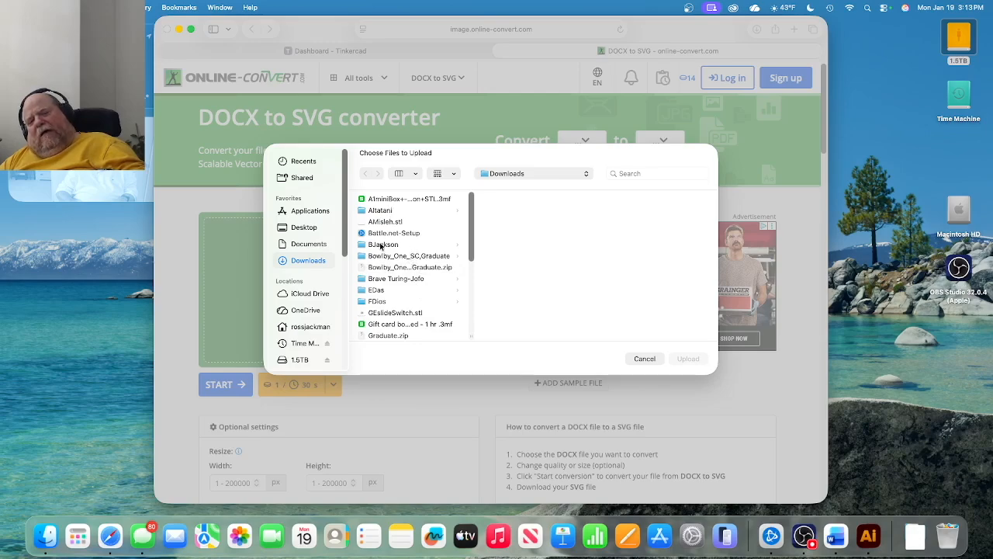
click(315, 246)
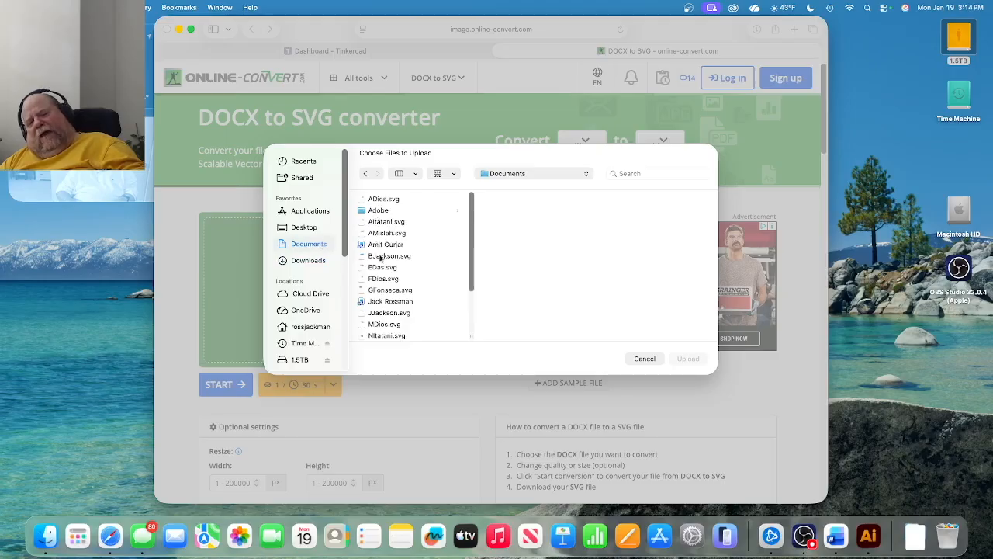
double_click(384, 301)
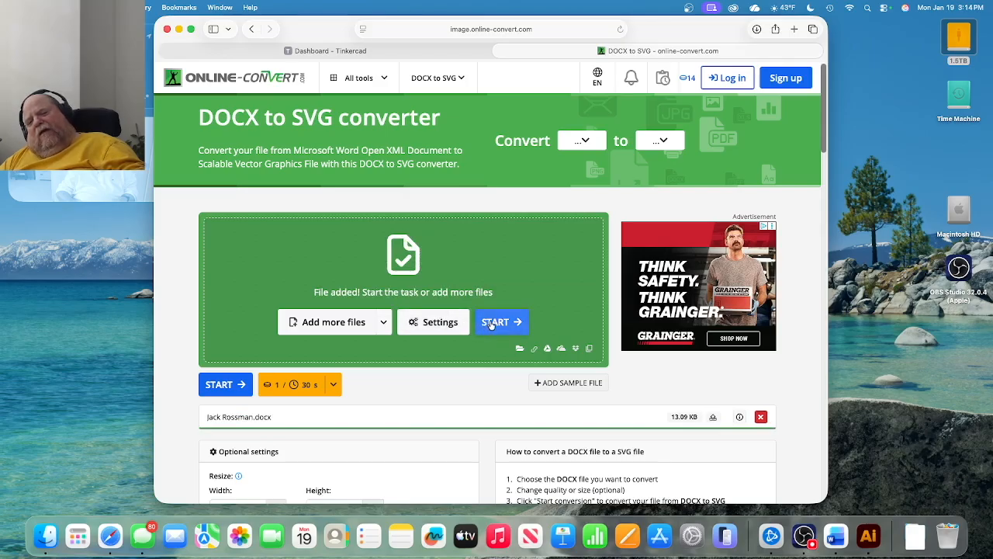
Convert the document to SVG, download it, and show the Downloads folder.
click(490, 325)
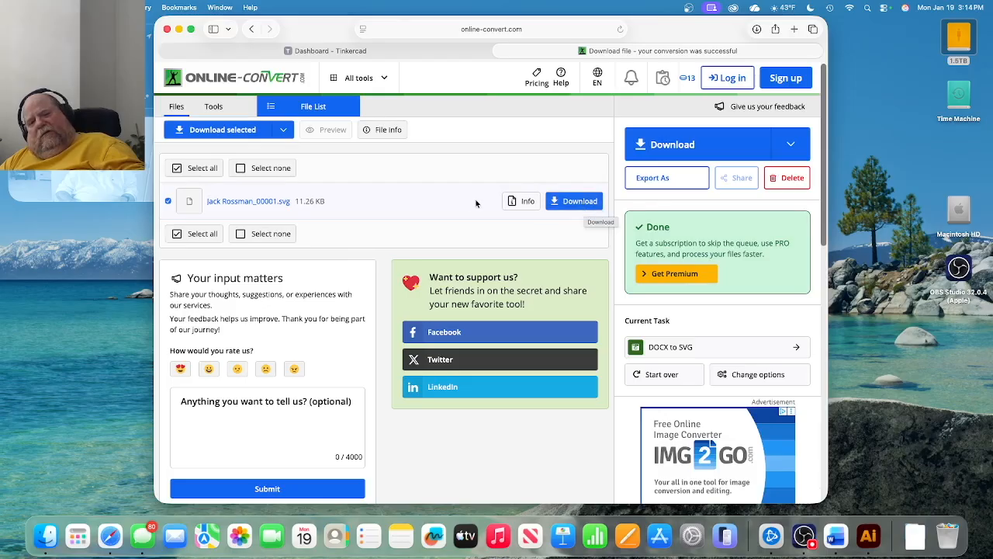
click(575, 202)
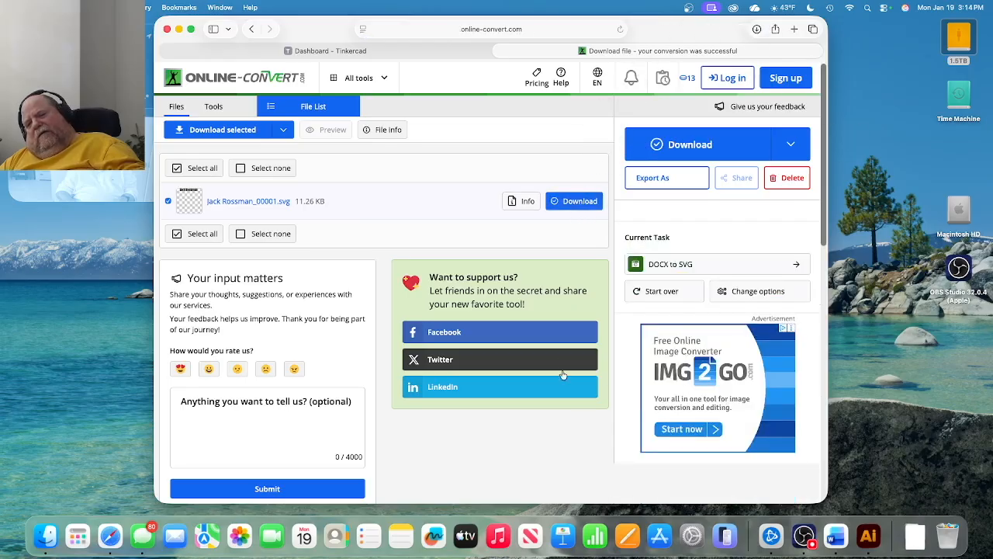
click(916, 539)
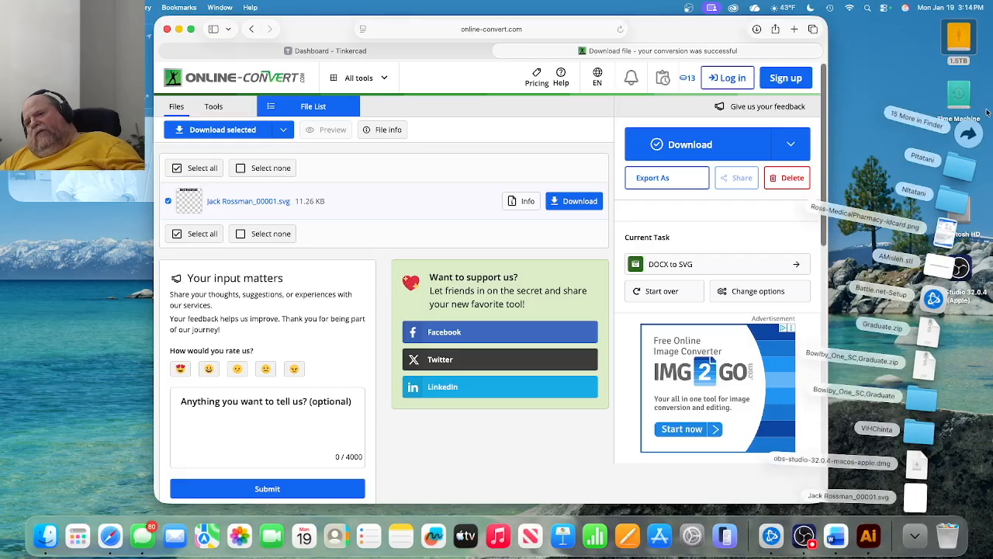
click(970, 132)
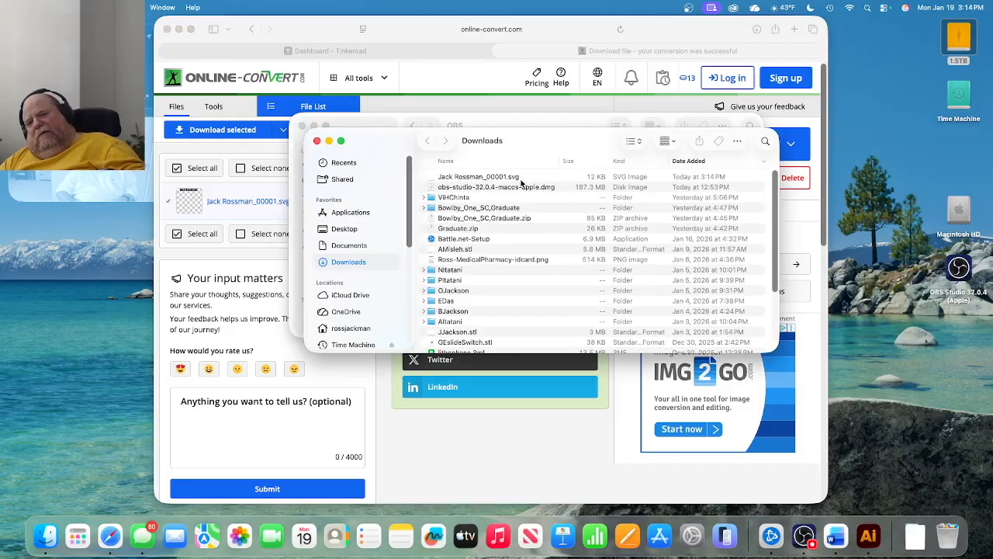
Open the downloaded SVG in Illustrator to check the conversion, then return to the browser.
click(497, 177)
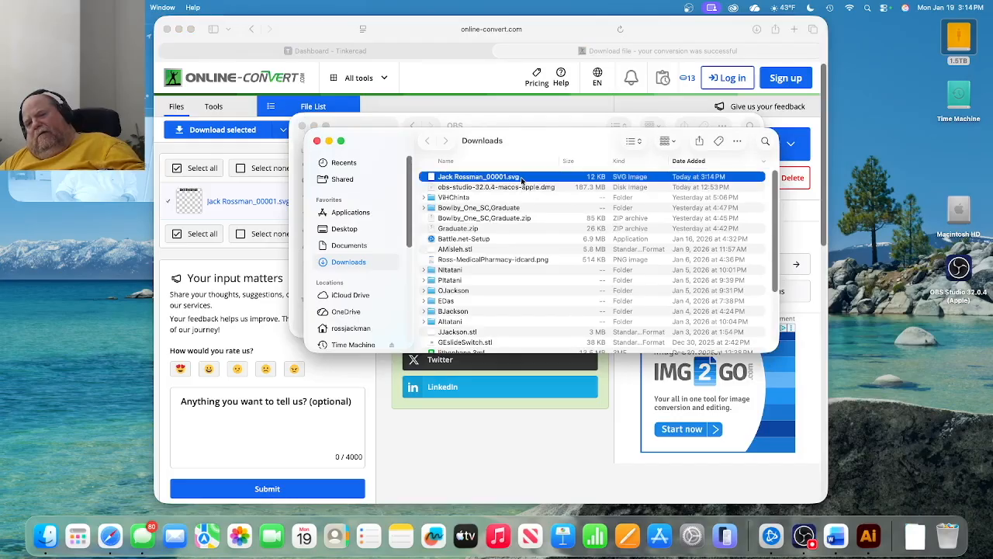
double_click(520, 177)
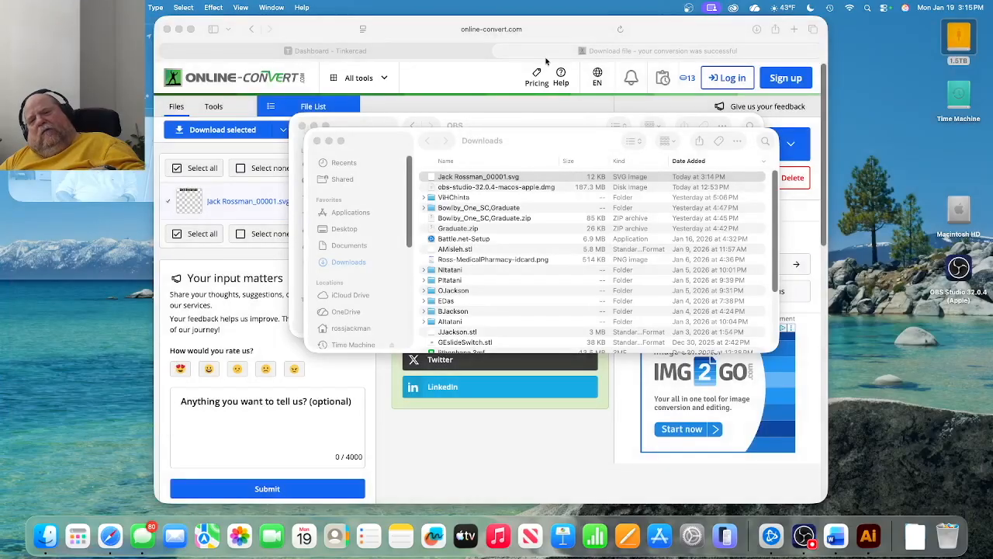
click(644, 31)
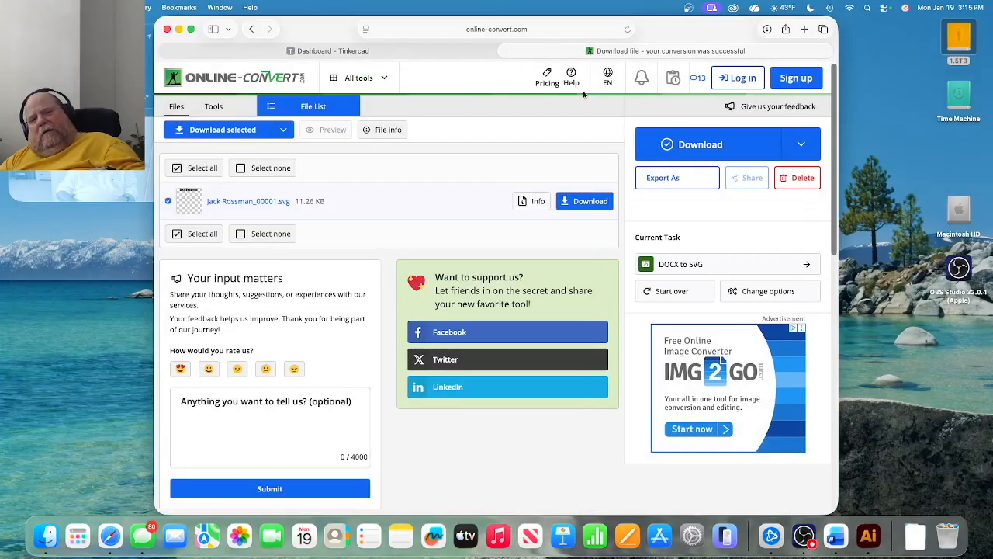
Start a new Tinkercad 3D design from the dashboard.
click(435, 52)
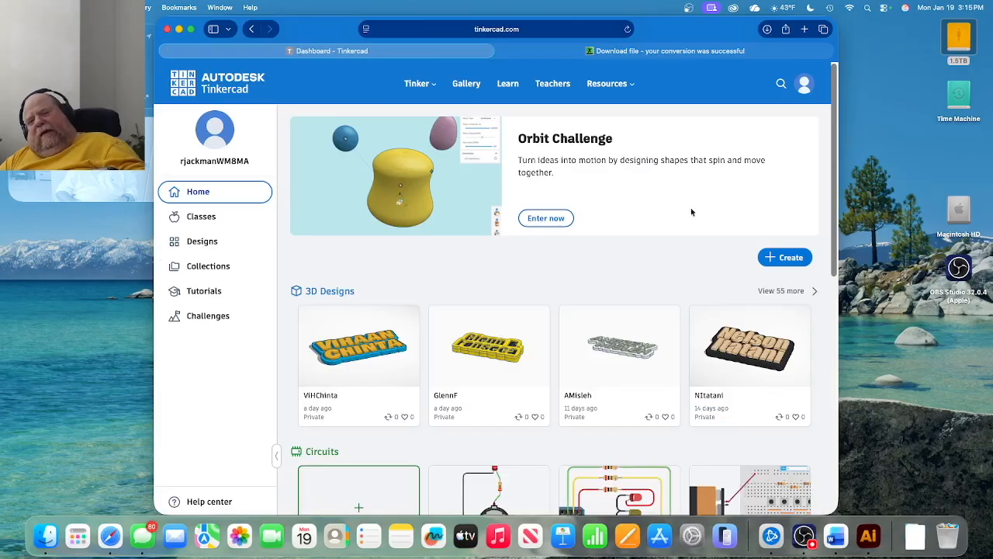
click(768, 259)
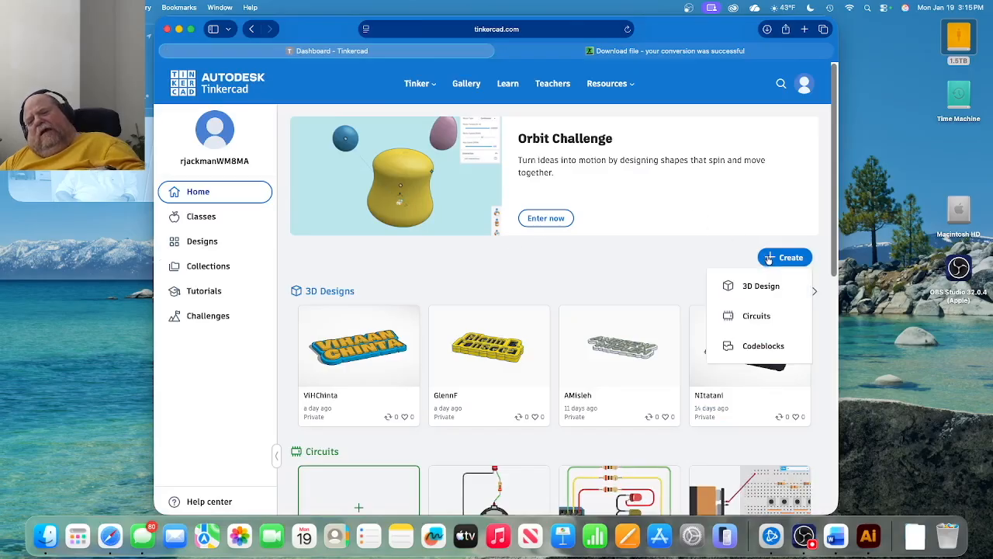
click(765, 287)
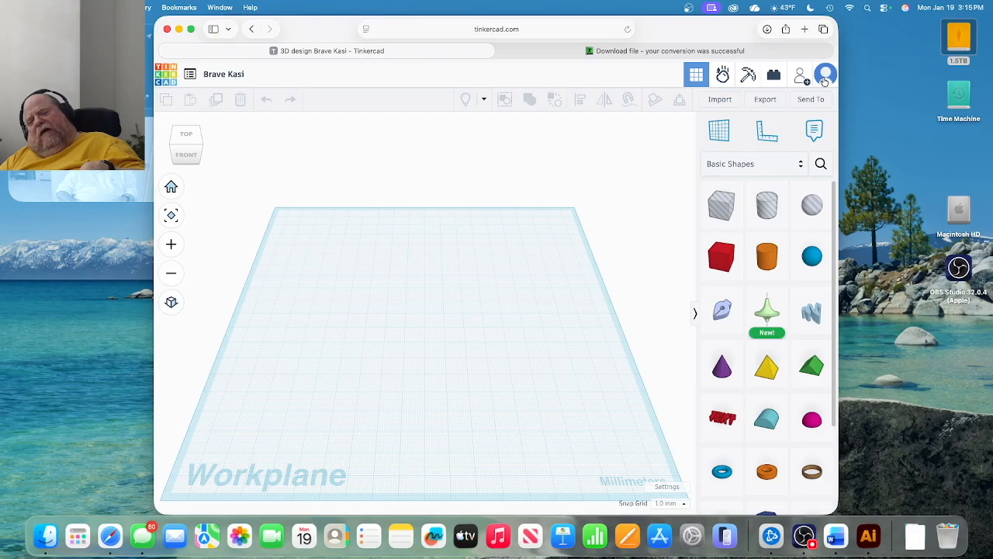
Place a ruler at the workplane's front-left corner.
click(761, 131)
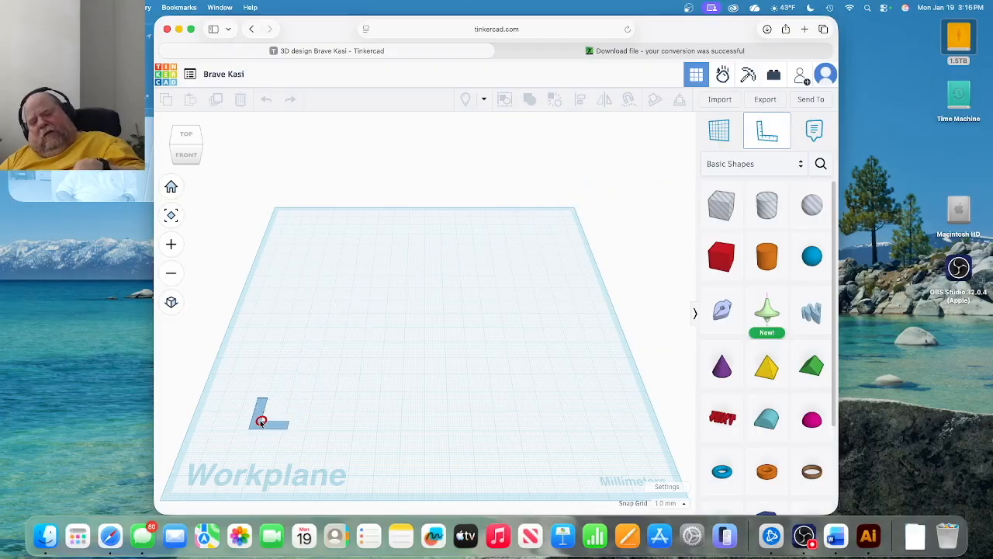
click(235, 419)
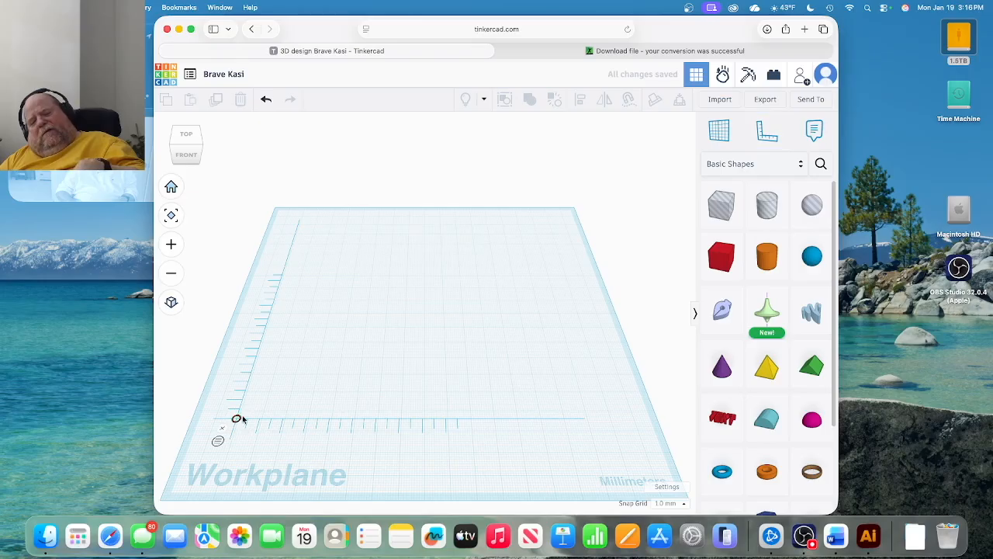
click(717, 99)
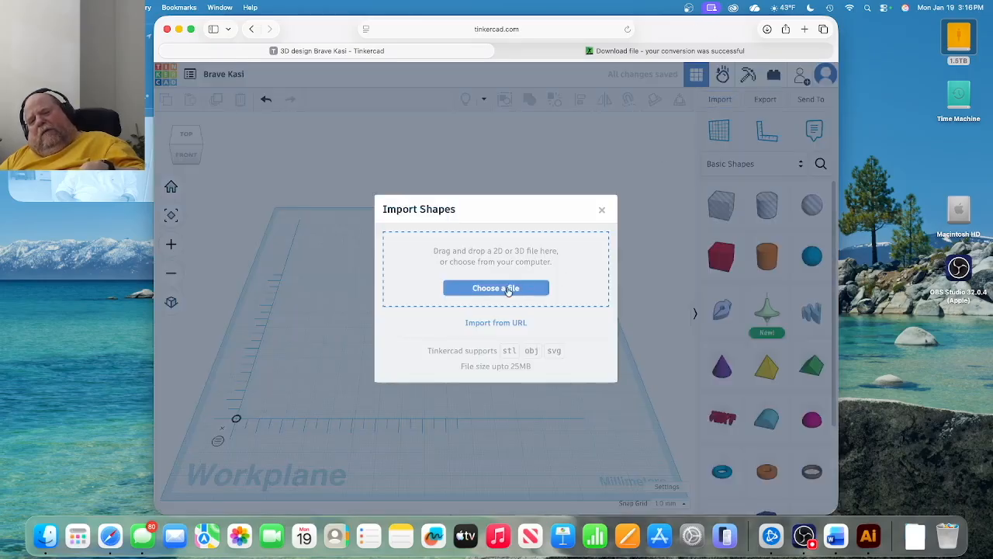
Browse Downloads for the SVG, quit Illustrator, and cancel the first file picker.
click(509, 288)
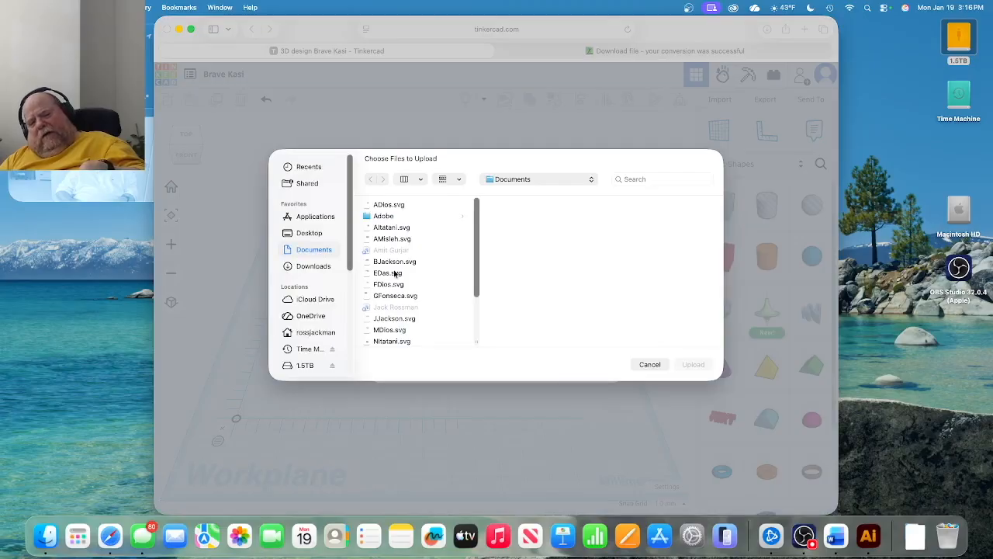
scroll(384, 298, down, 1)
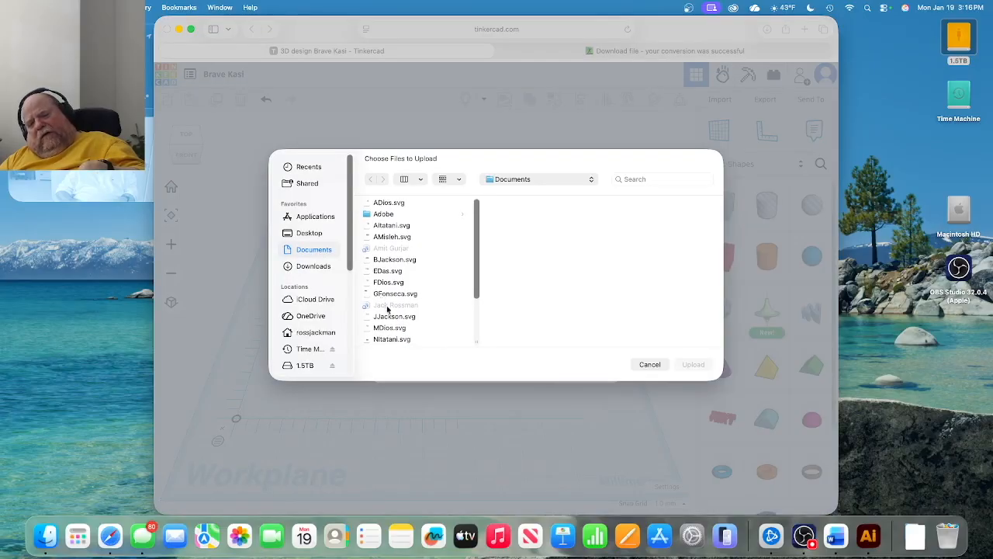
scroll(419, 311, down, 3)
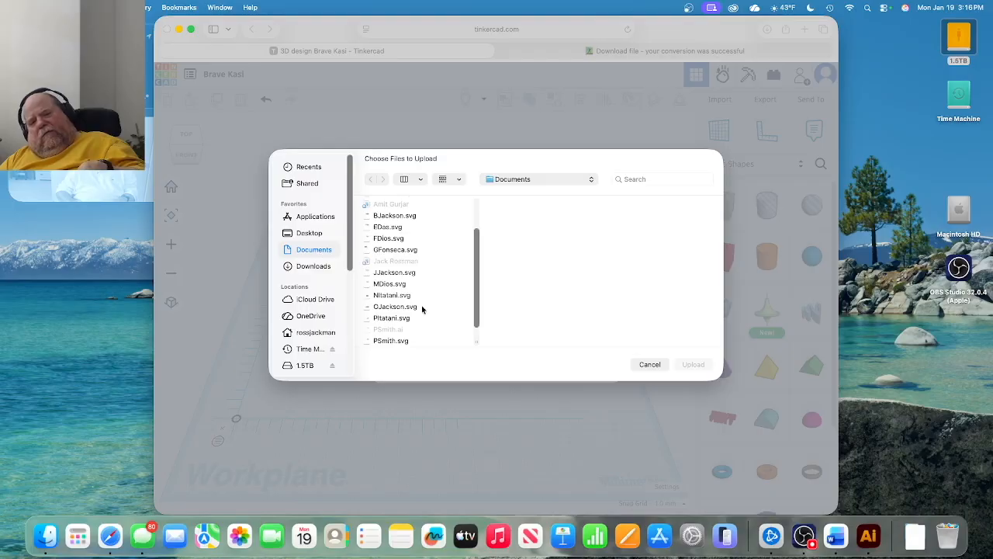
click(314, 266)
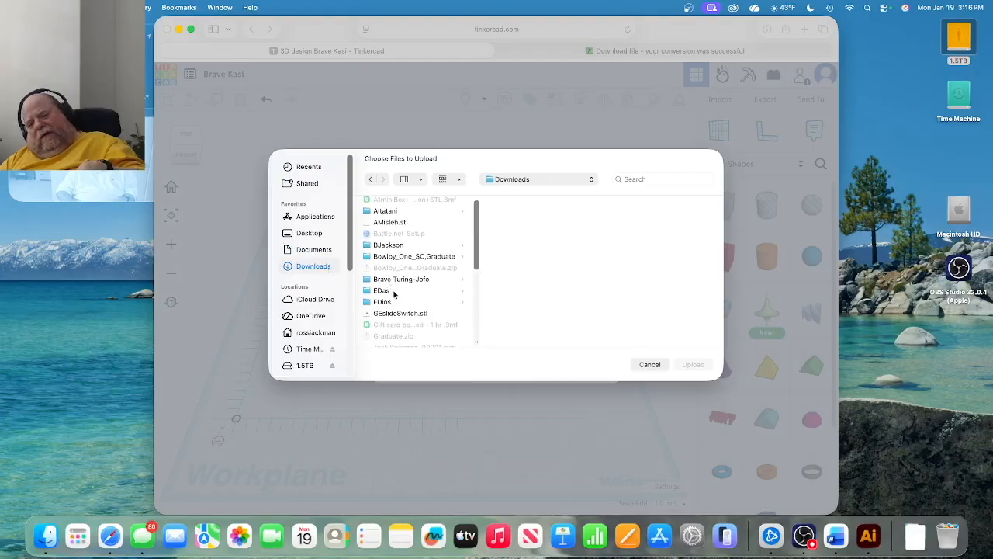
scroll(396, 299, down, 5)
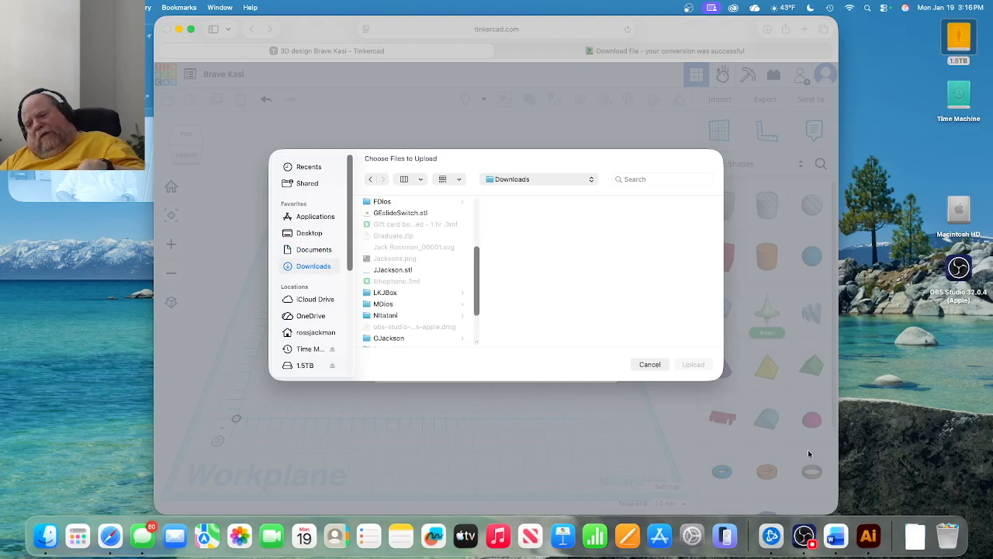
click(863, 535)
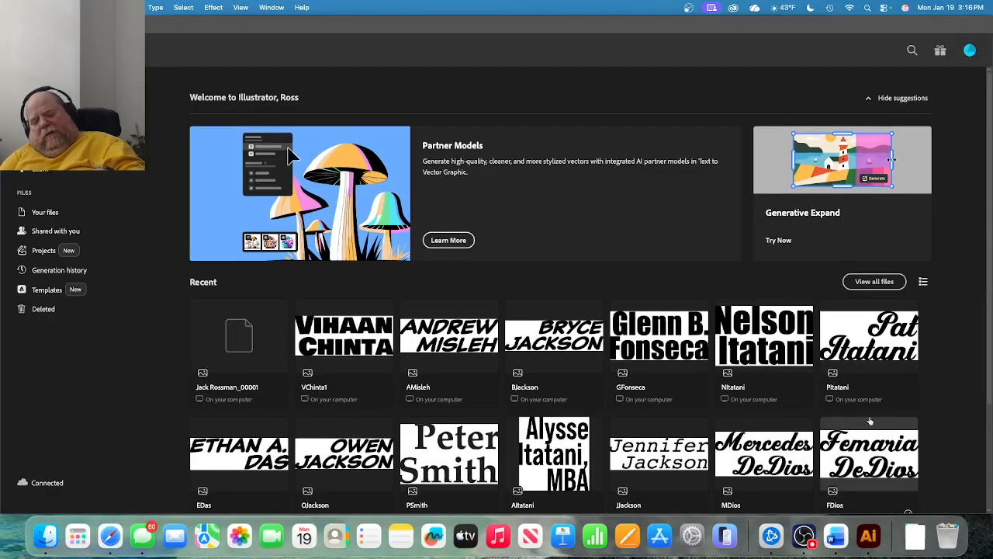
key(super+q)
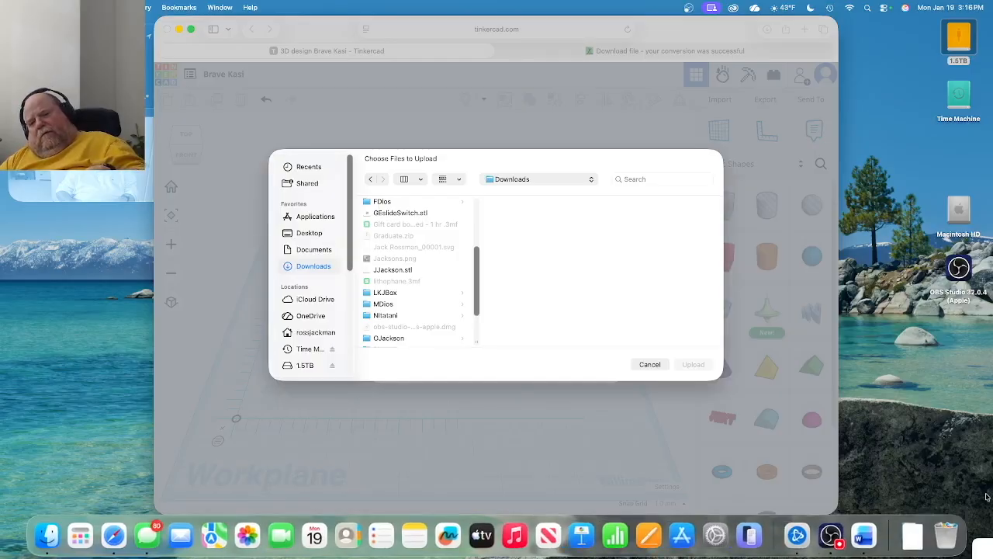
click(647, 362)
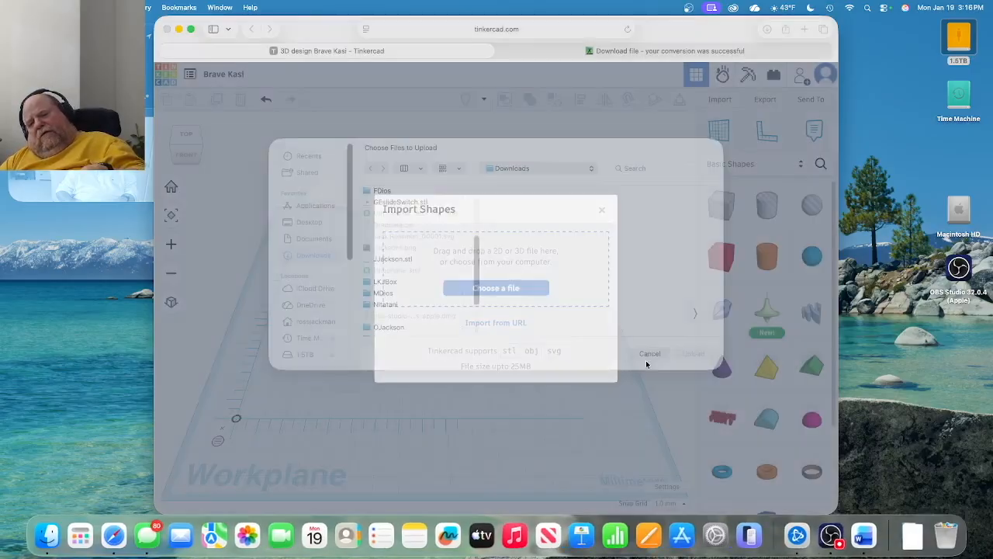
click(475, 287)
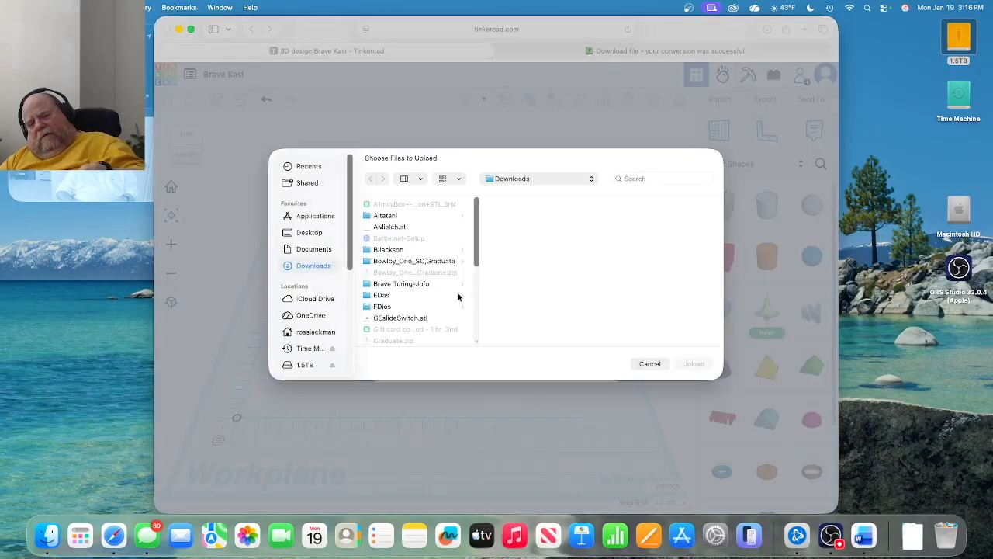
scroll(457, 297, down, 1)
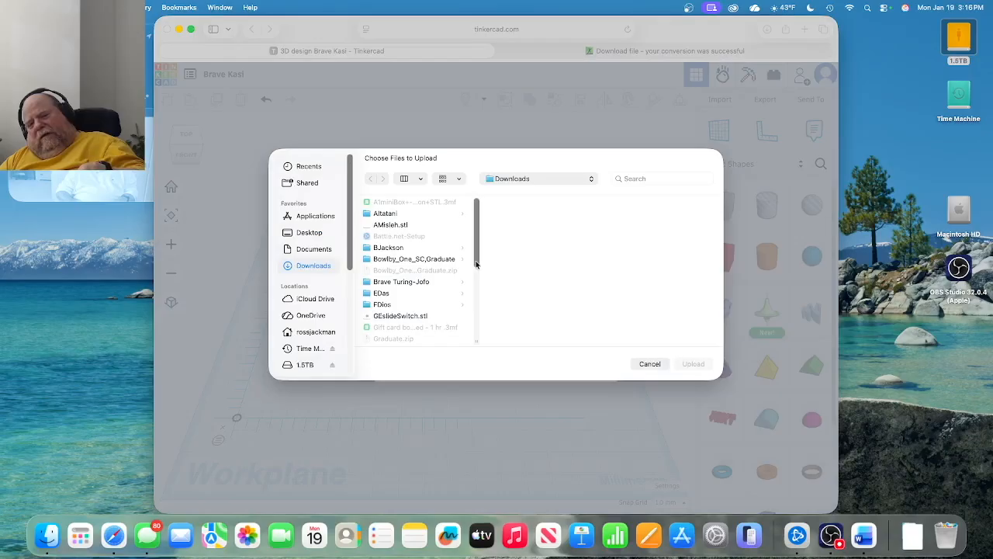
drag(476, 263, 475, 278)
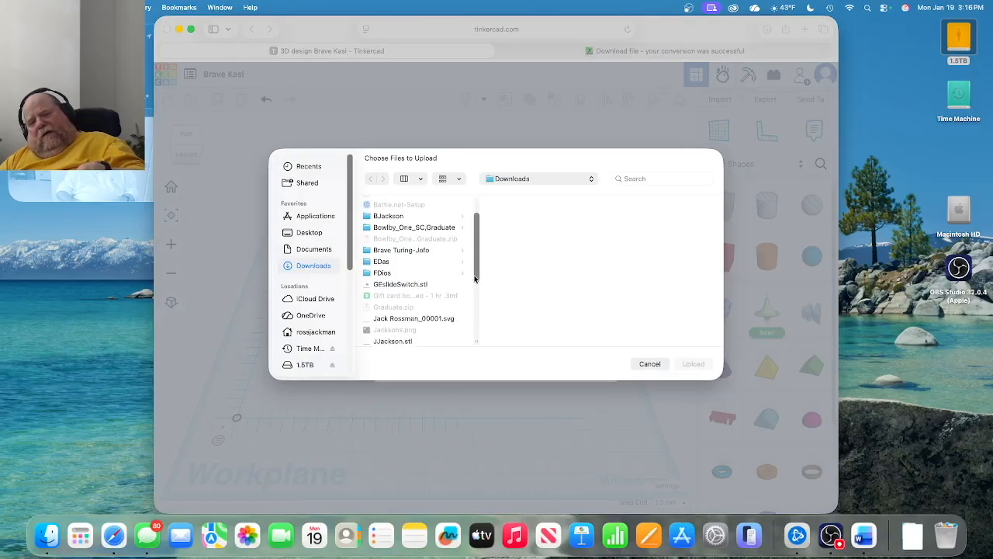
click(447, 319)
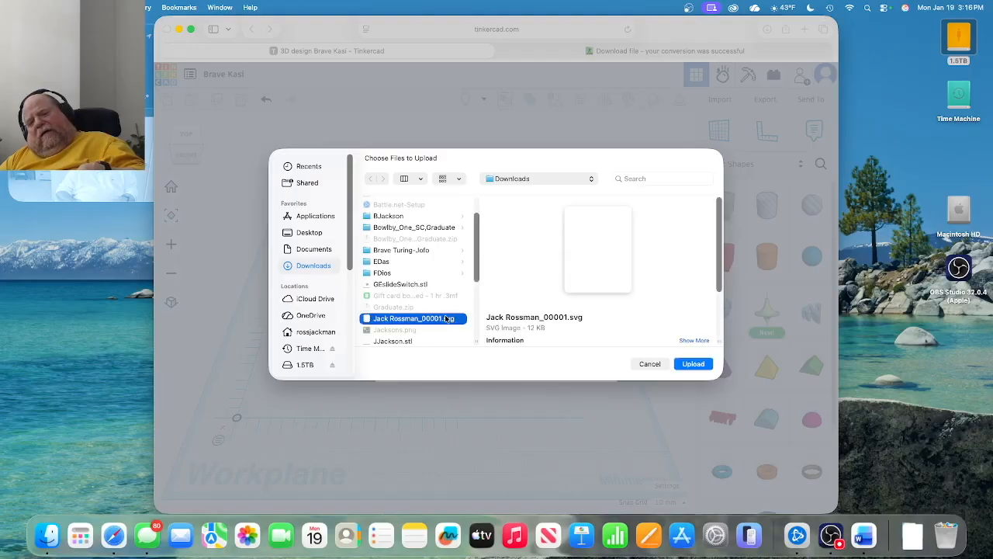
click(693, 364)
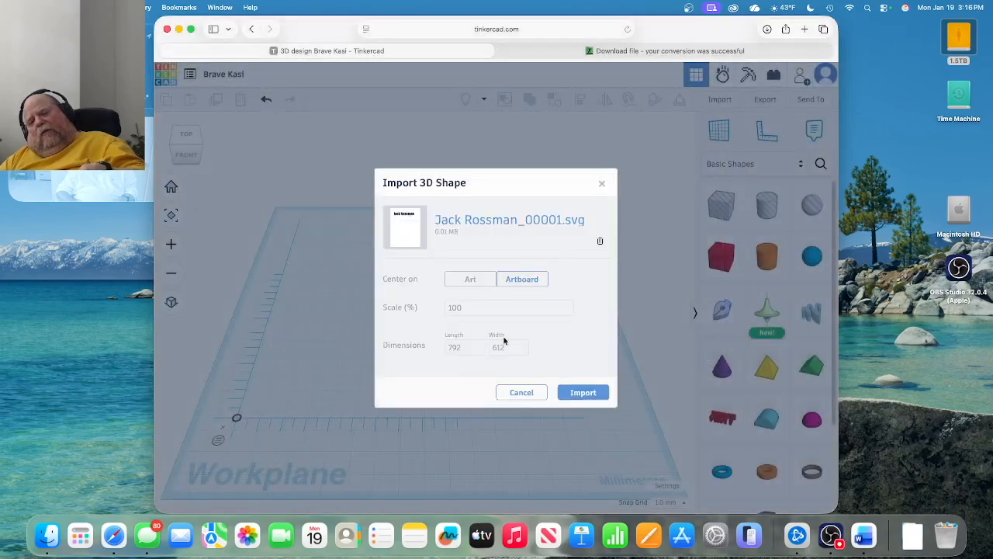
Import the SVG centred on Art at 25% scale and select the resulting lettering.
click(475, 280)
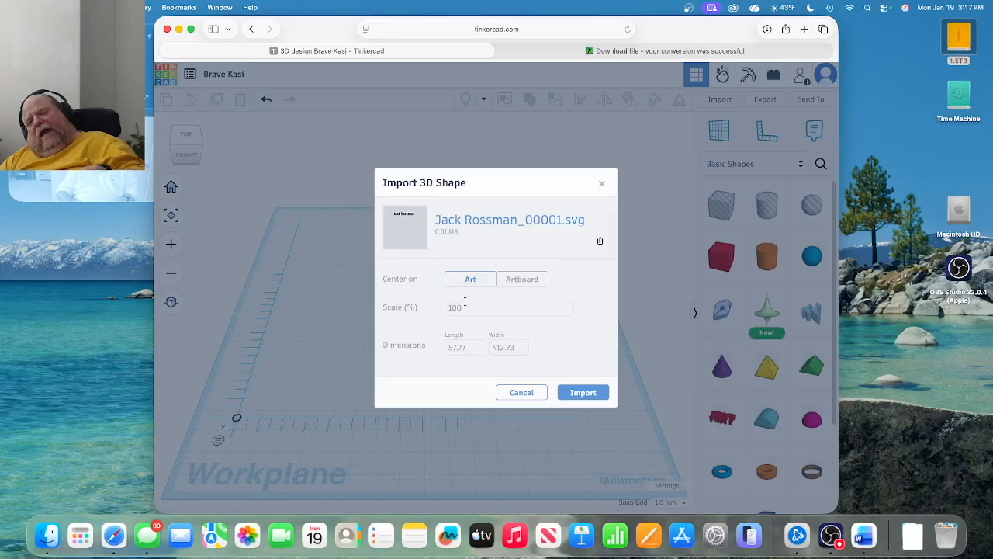
click(464, 305)
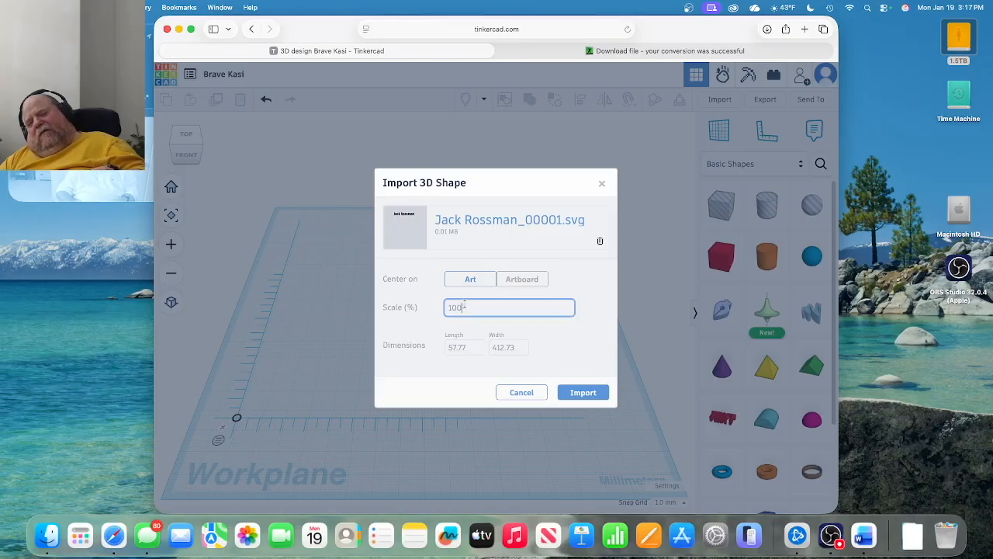
drag(465, 306, 446, 307)
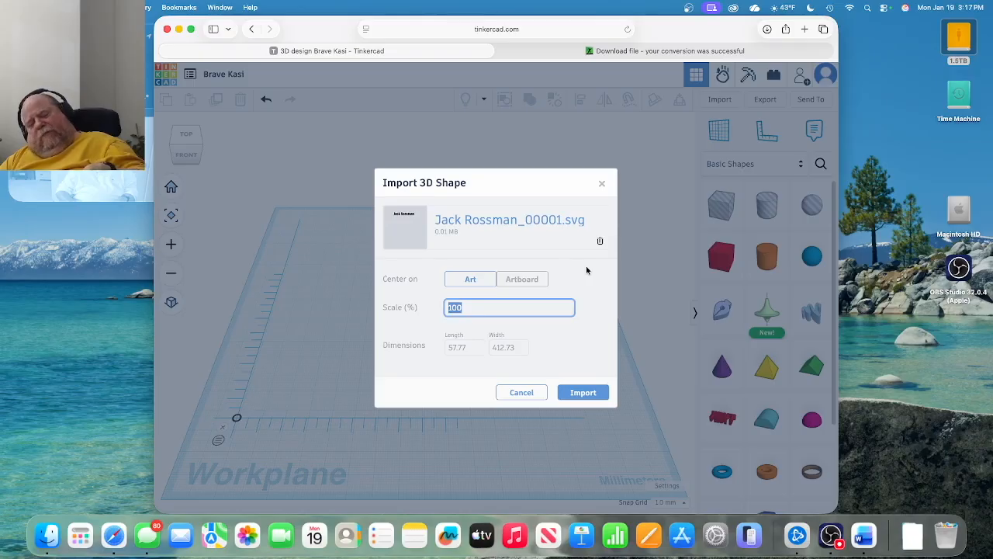
text(25)
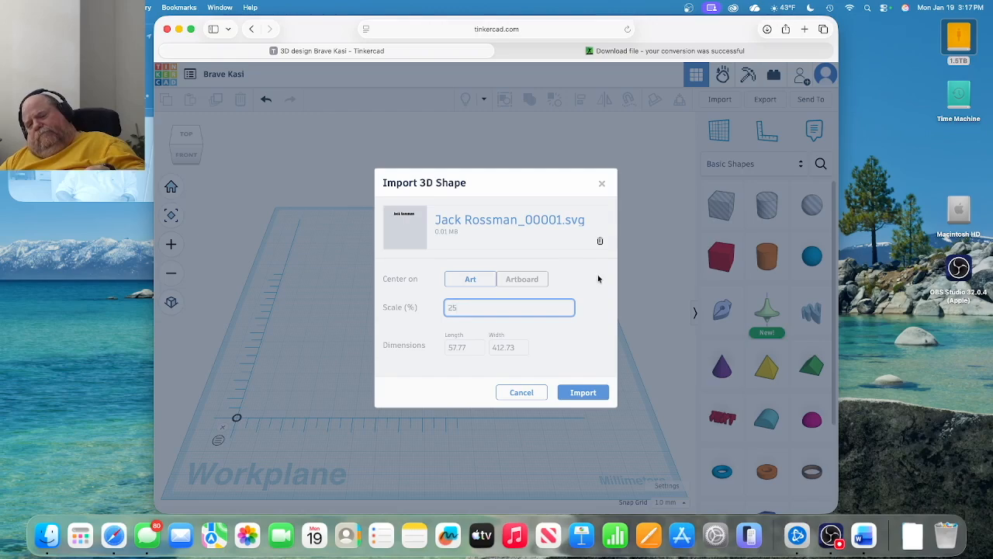
click(565, 358)
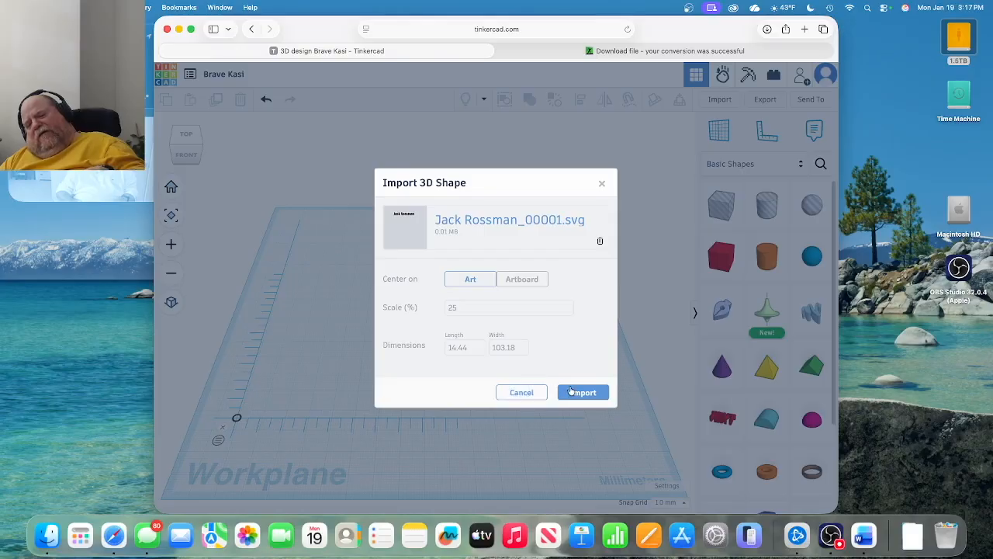
click(583, 392)
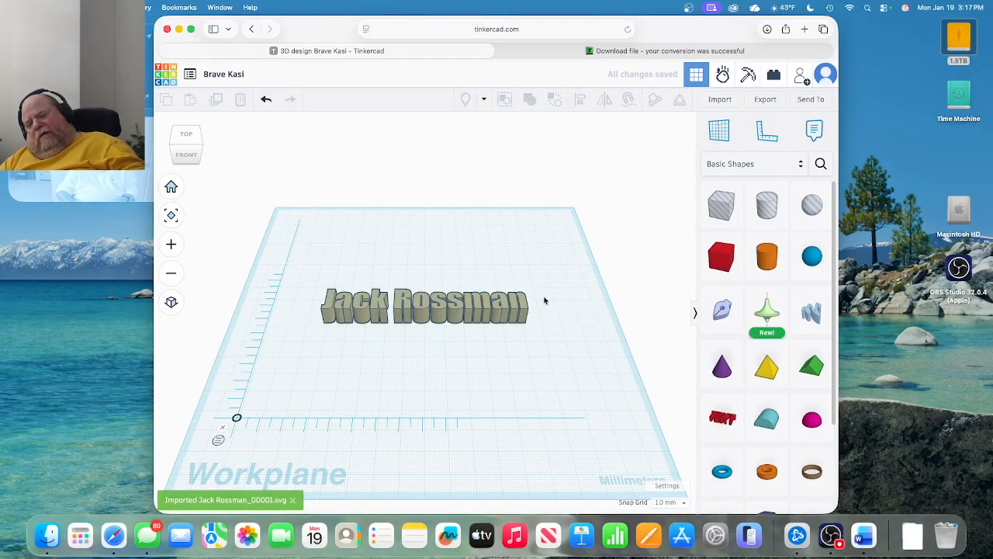
click(501, 307)
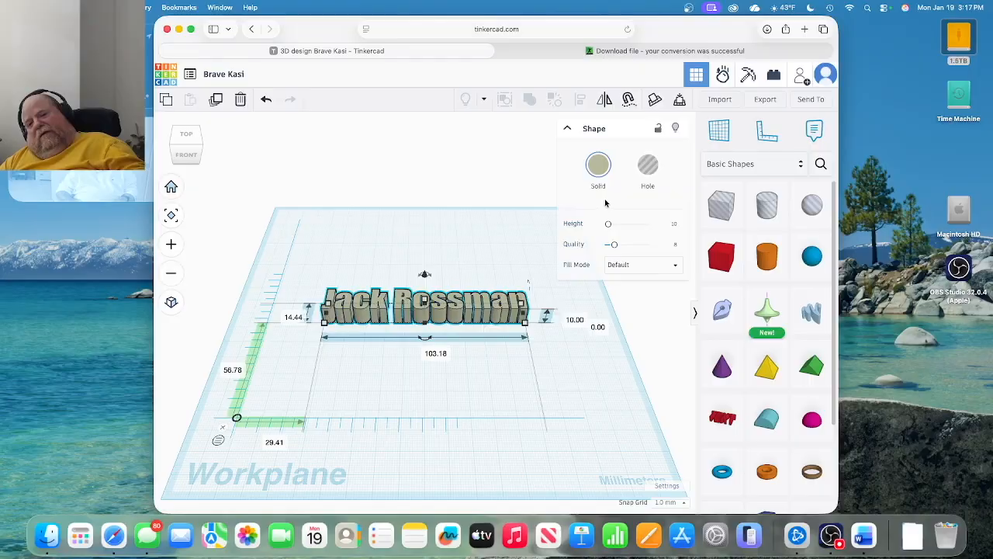
click(675, 225)
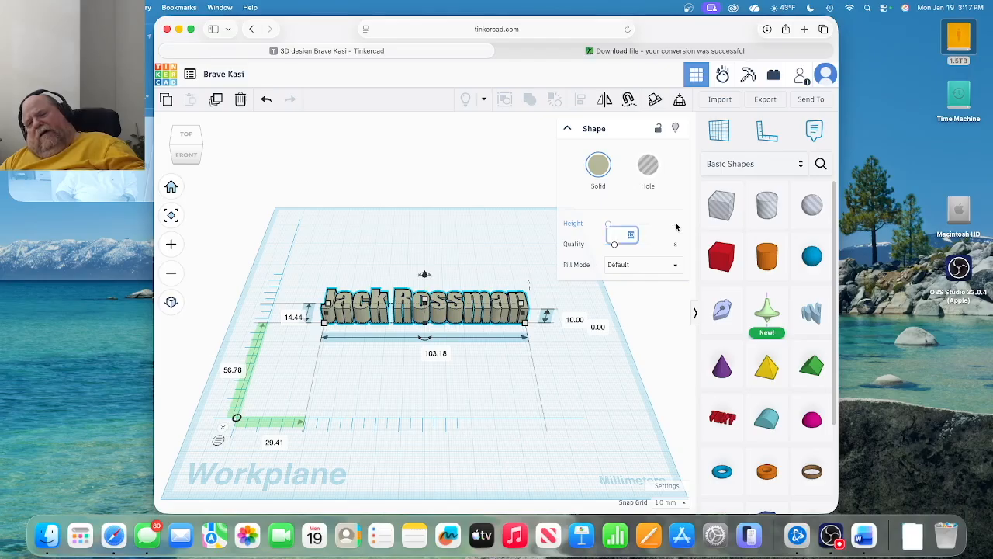
text(1)
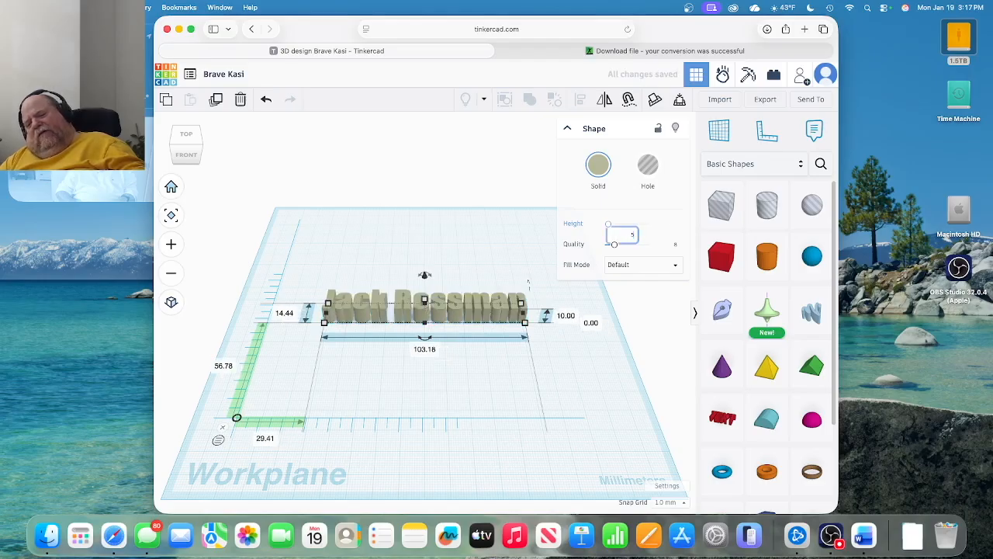
key(Return)
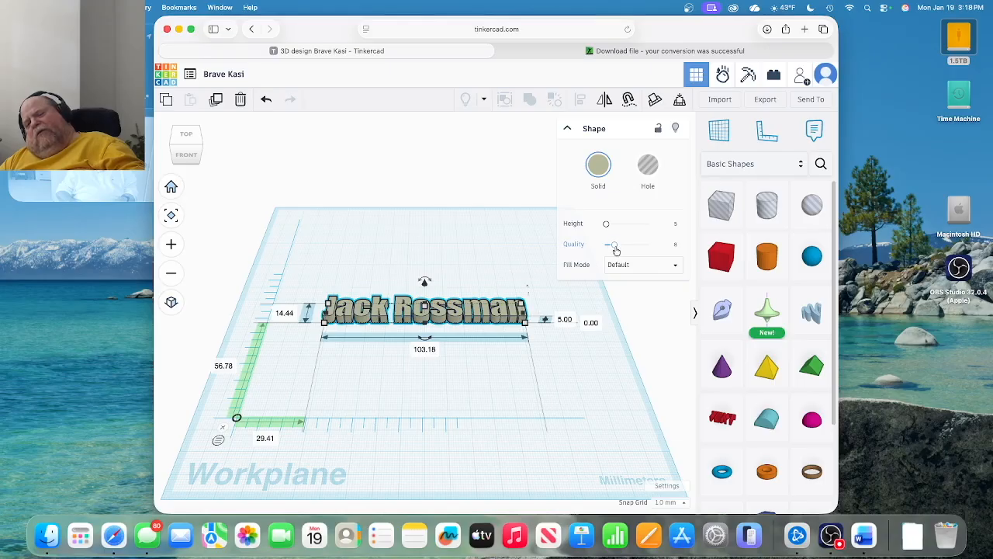
drag(615, 249, 734, 276)
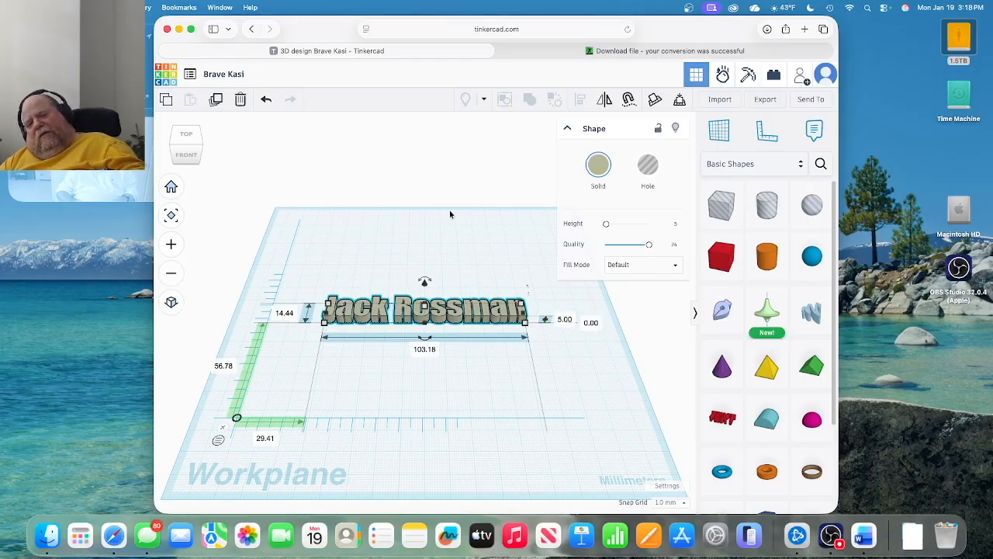
Duplicate the name text into four copies stacked front to back, nudging the bottom one 5 mm lower.
click(216, 101)
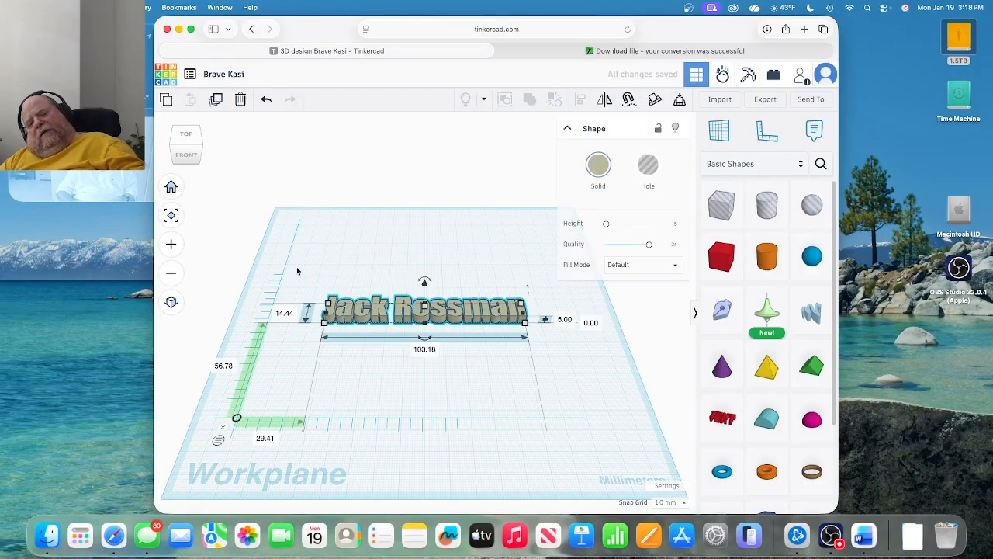
drag(338, 309, 366, 237)
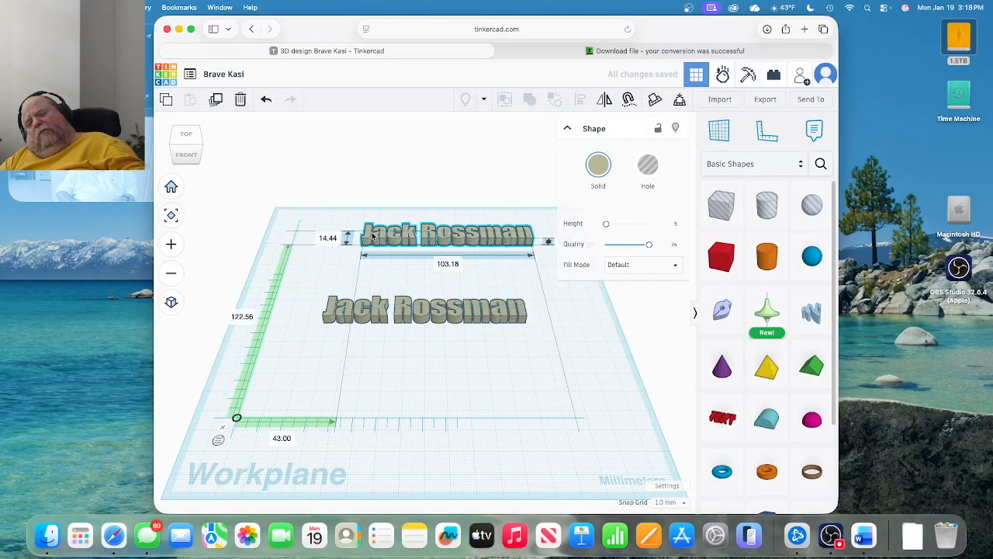
drag(341, 307, 345, 347)
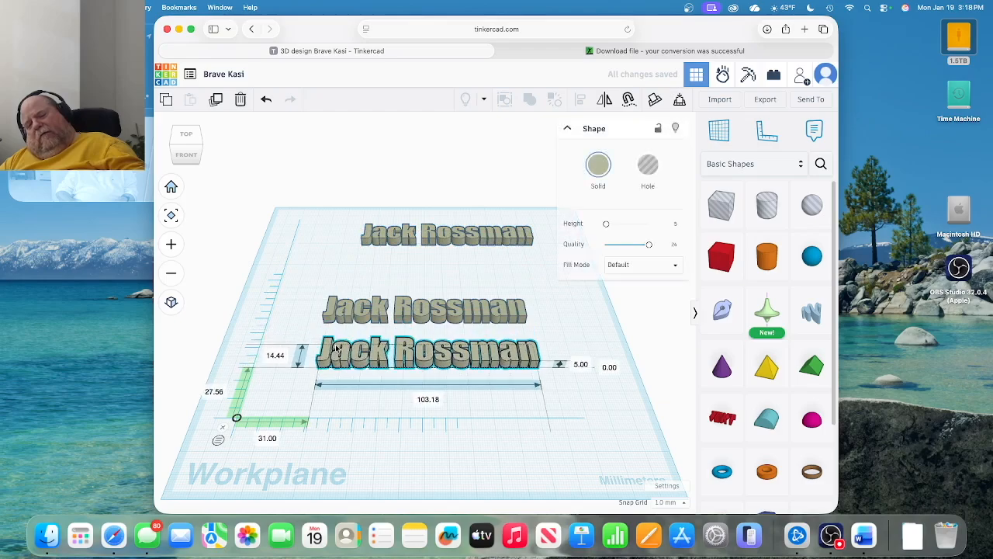
click(350, 300)
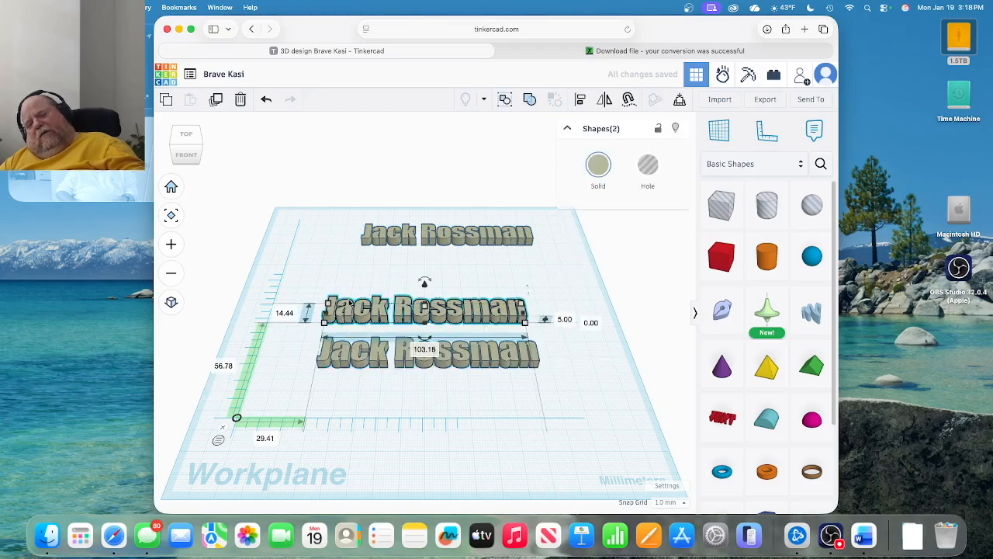
drag(344, 307, 344, 289)
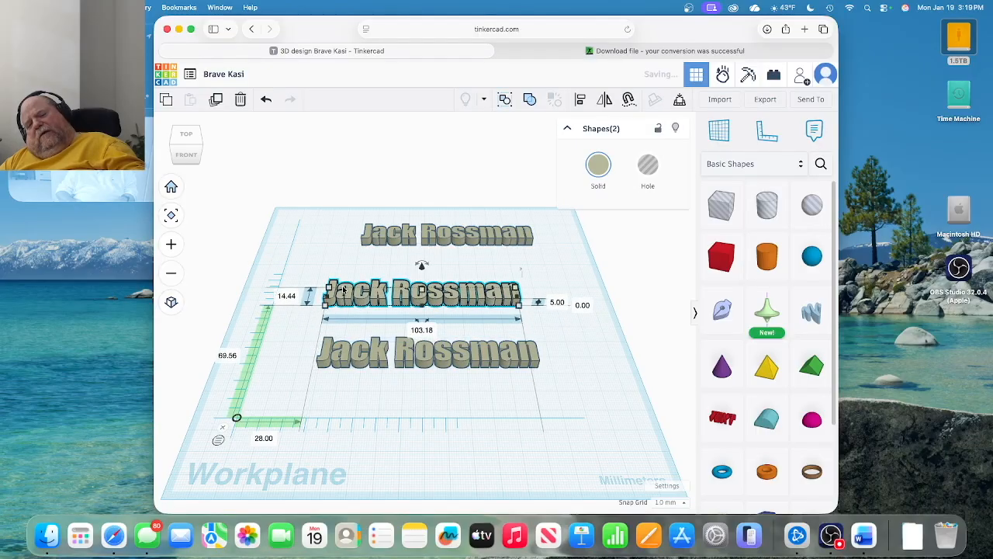
drag(361, 352, 372, 372)
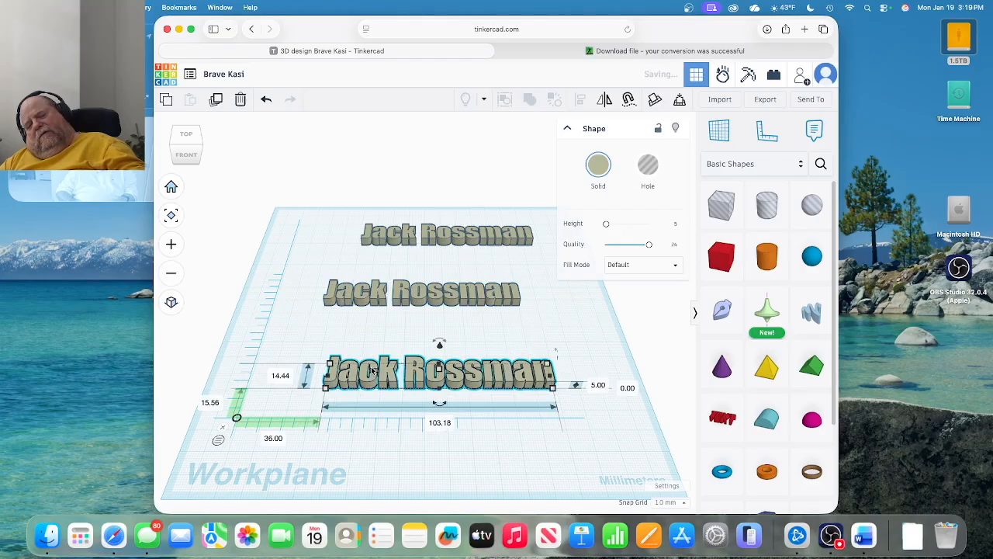
click(380, 312)
alt+drag(379, 313, 386, 341)
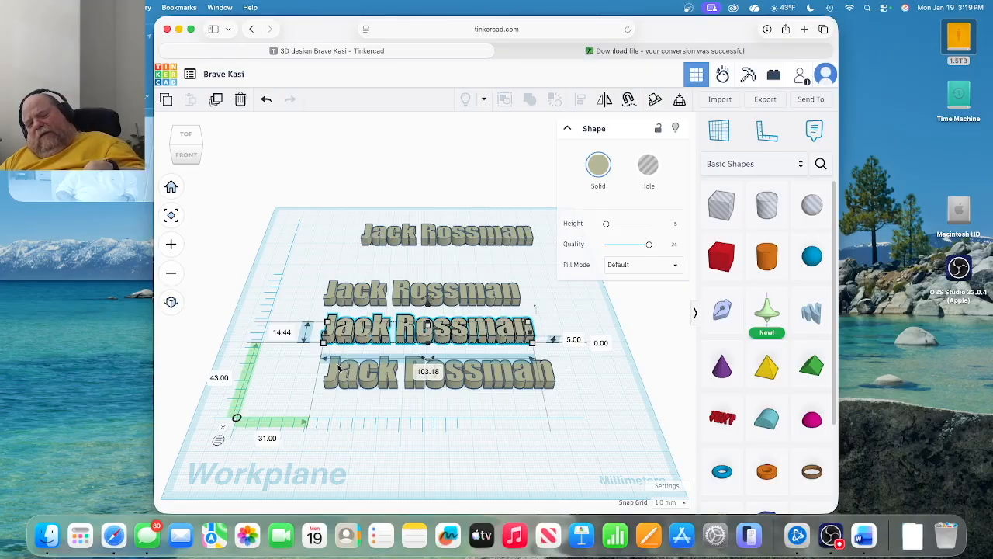
drag(336, 376, 337, 385)
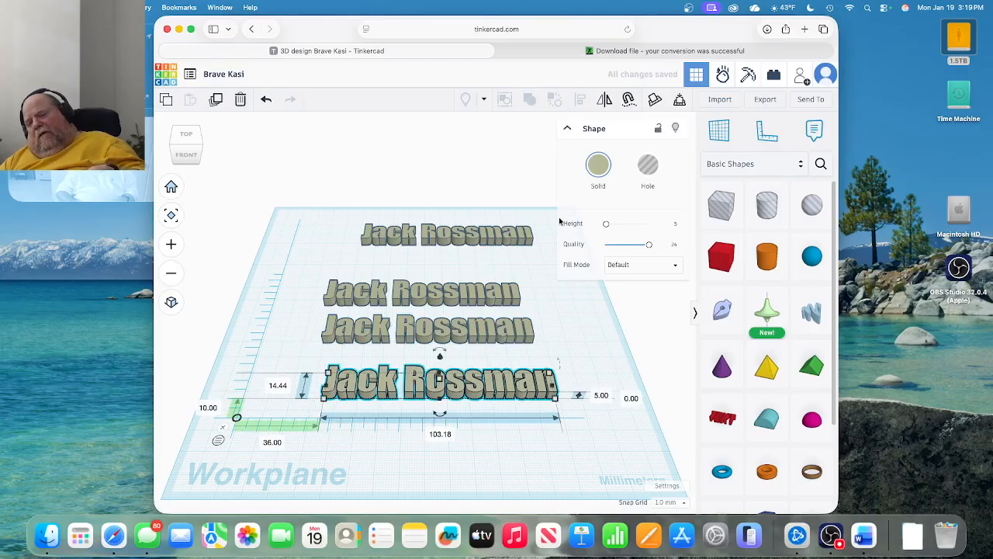
Colour the front copy of the lettering orange from the preset swatches.
click(599, 177)
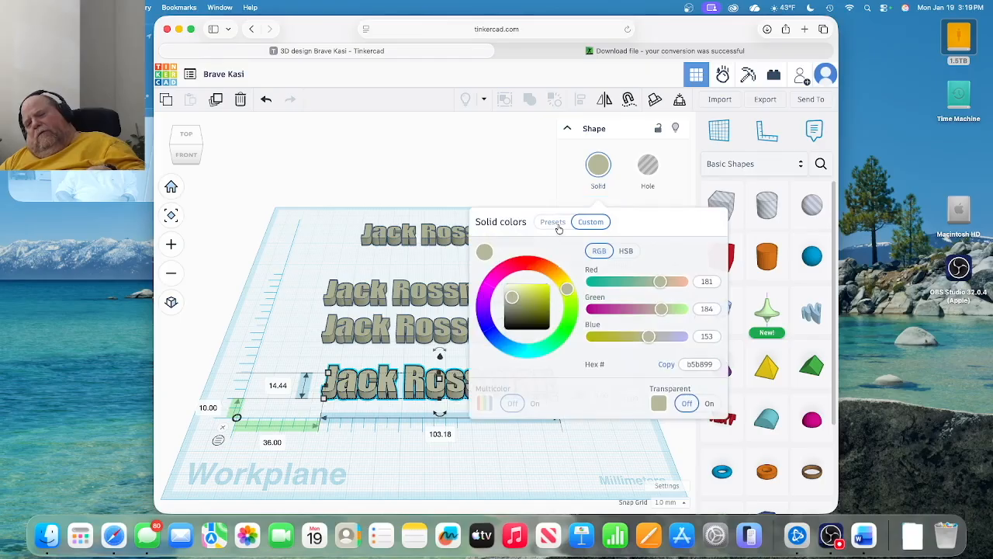
click(554, 222)
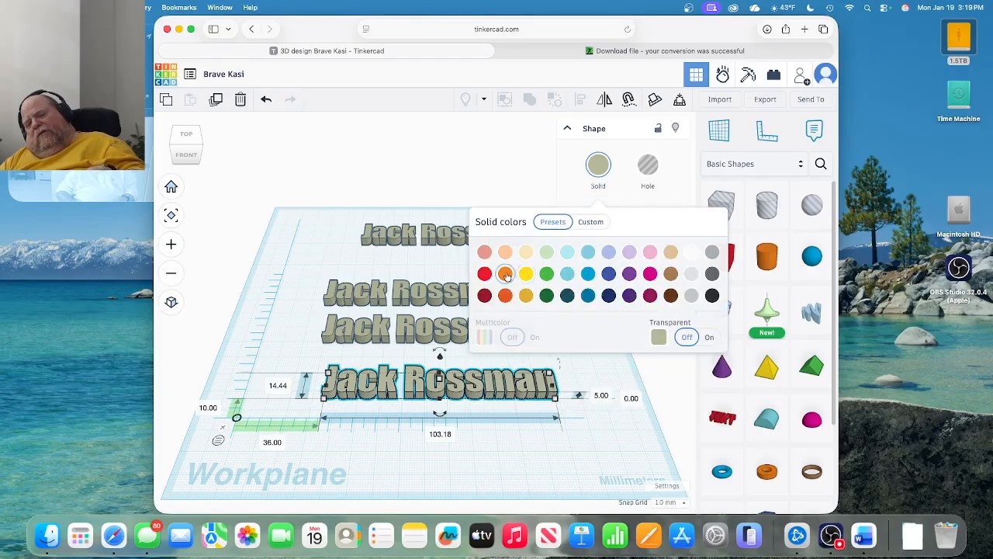
click(505, 274)
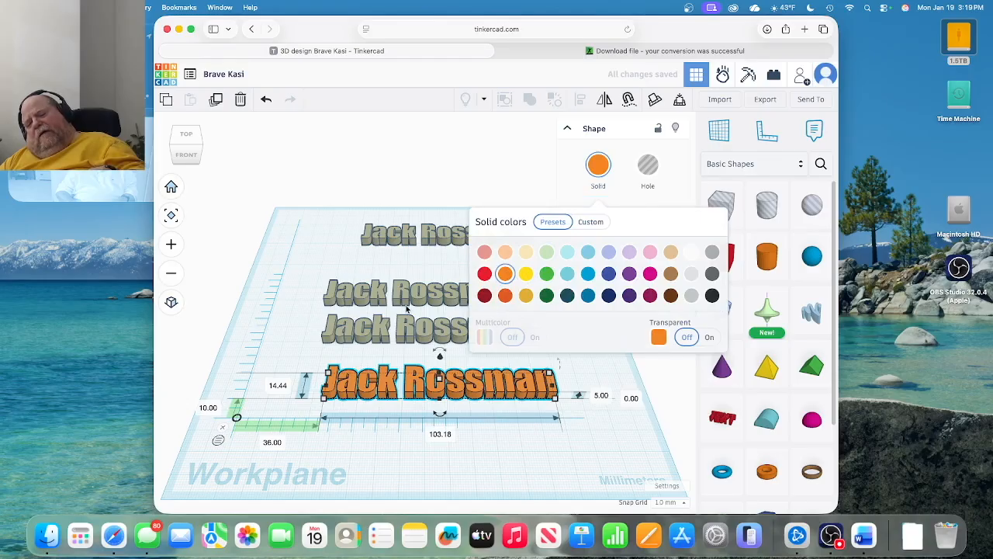
click(318, 314)
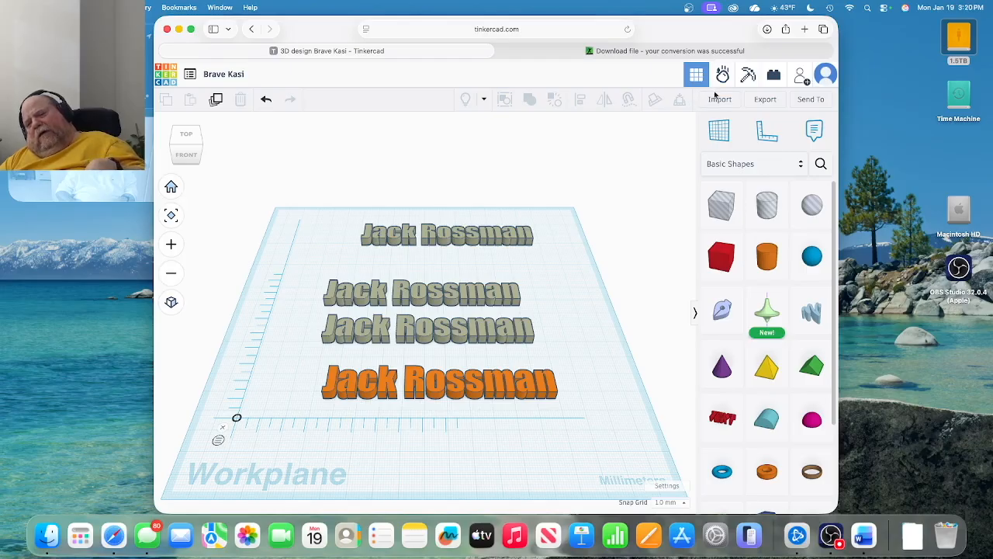
Turn the orange text into a round-cornered Outer Line plate measuring 113.18 by 24.44 mm.
click(547, 384)
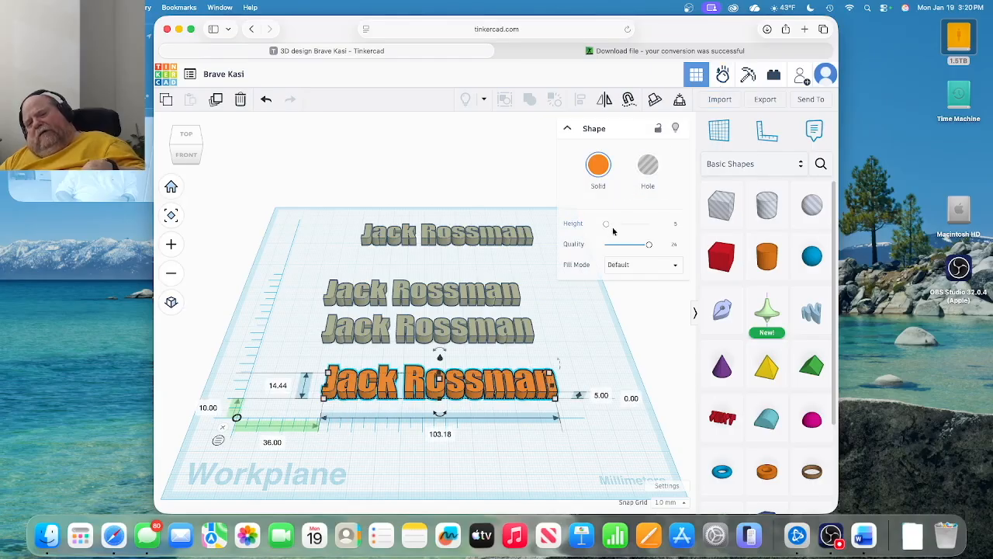
click(649, 268)
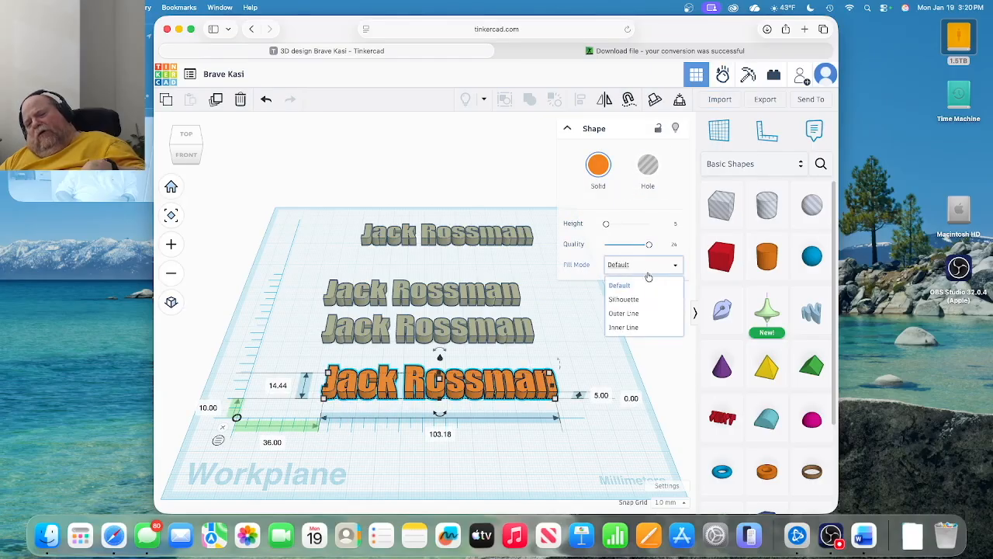
click(630, 313)
click(640, 292)
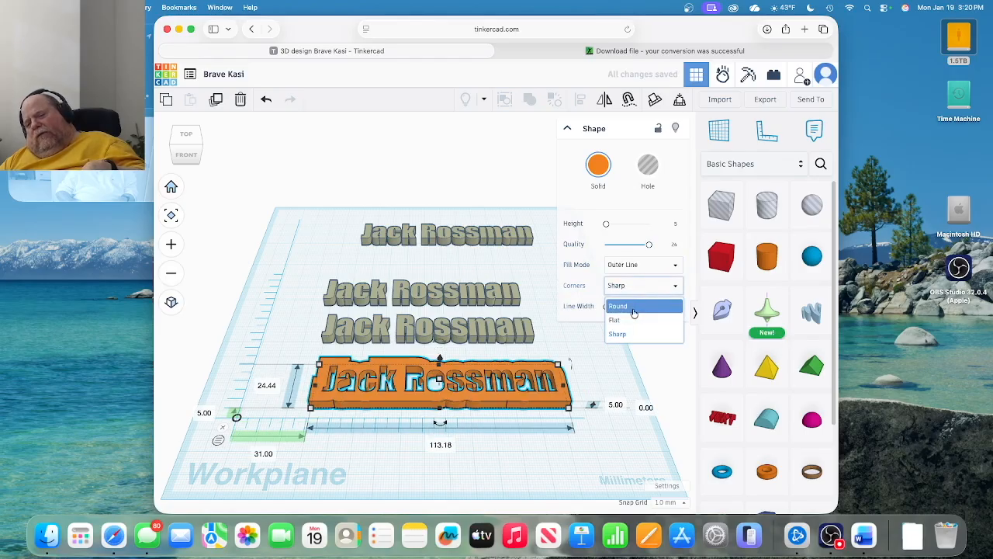
click(635, 307)
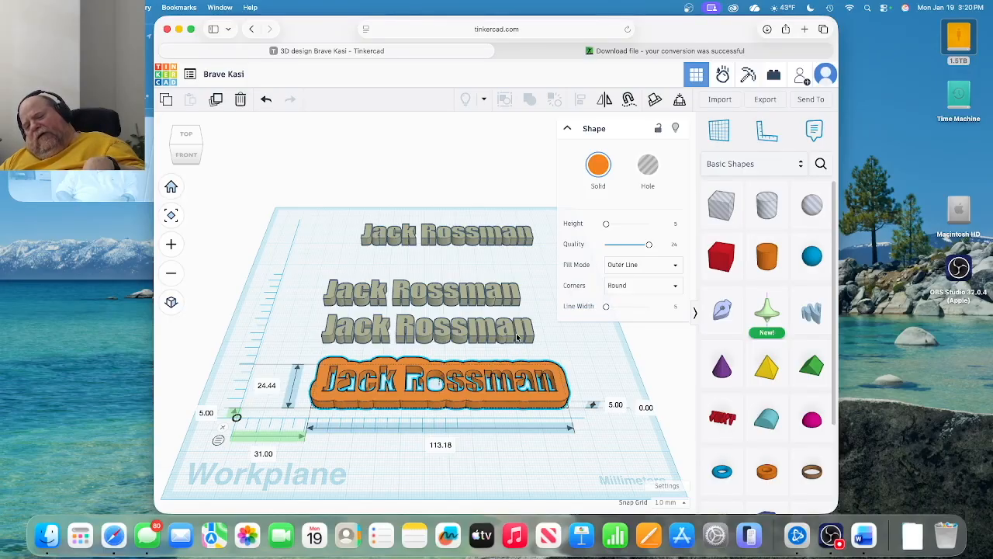
click(518, 337)
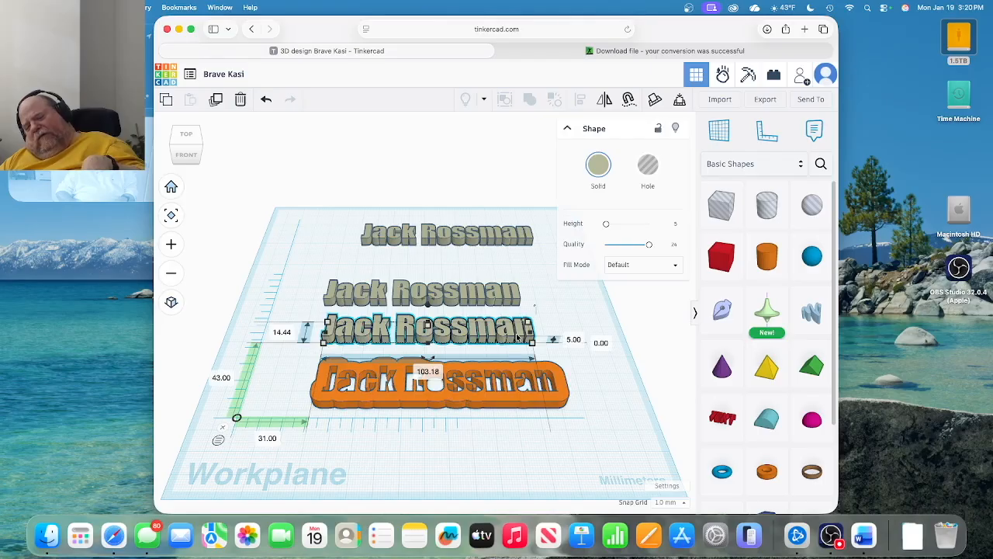
Place the grey name text on the orange rounded plate, then select both and move them together.
drag(518, 337, 536, 391)
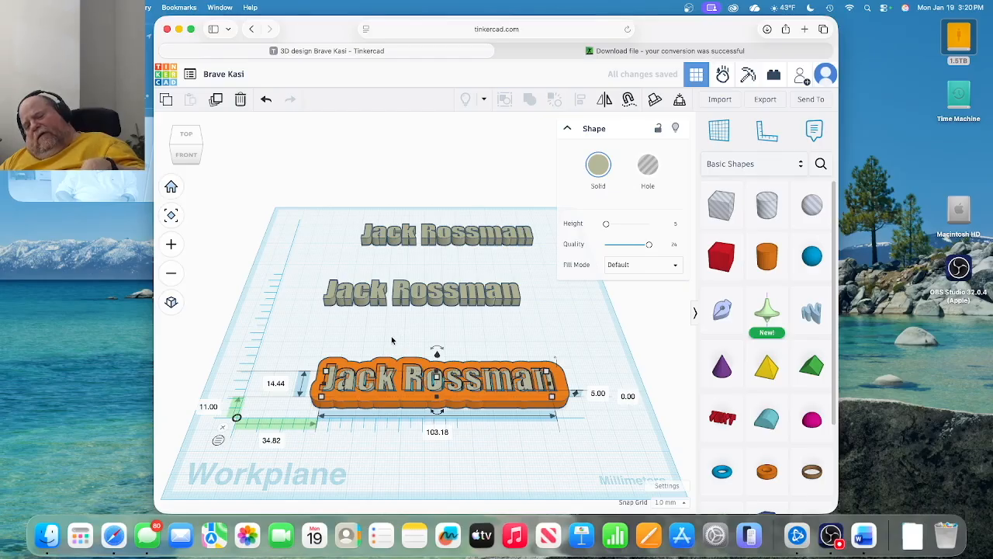
drag(392, 340, 510, 443)
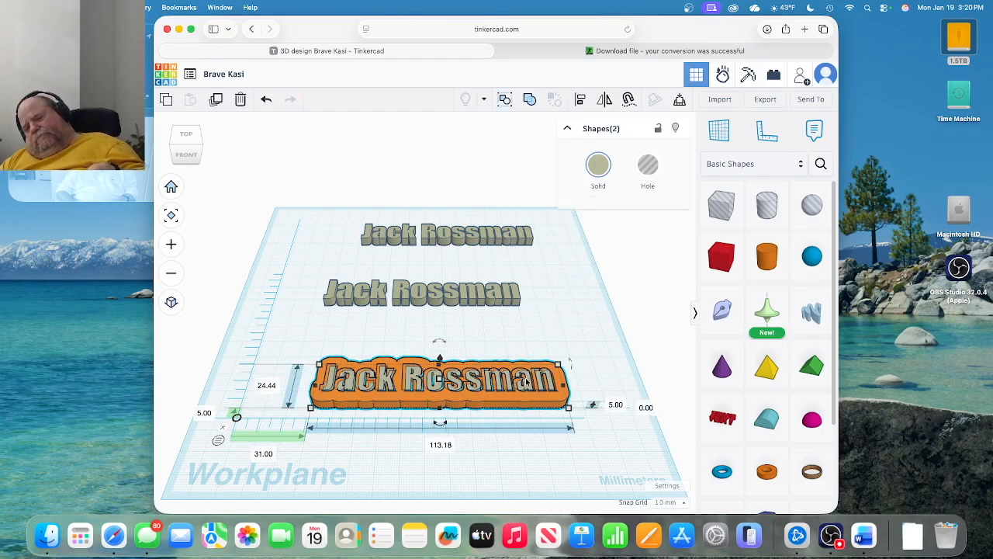
drag(527, 384, 534, 364)
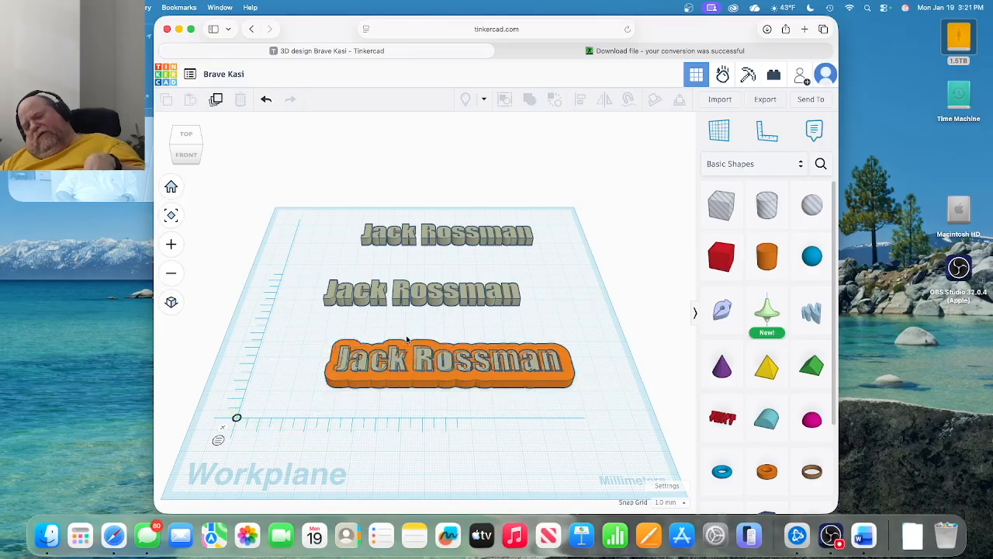
Reposition the orange outlined plate and pick out the third grey name text.
drag(395, 357, 423, 322)
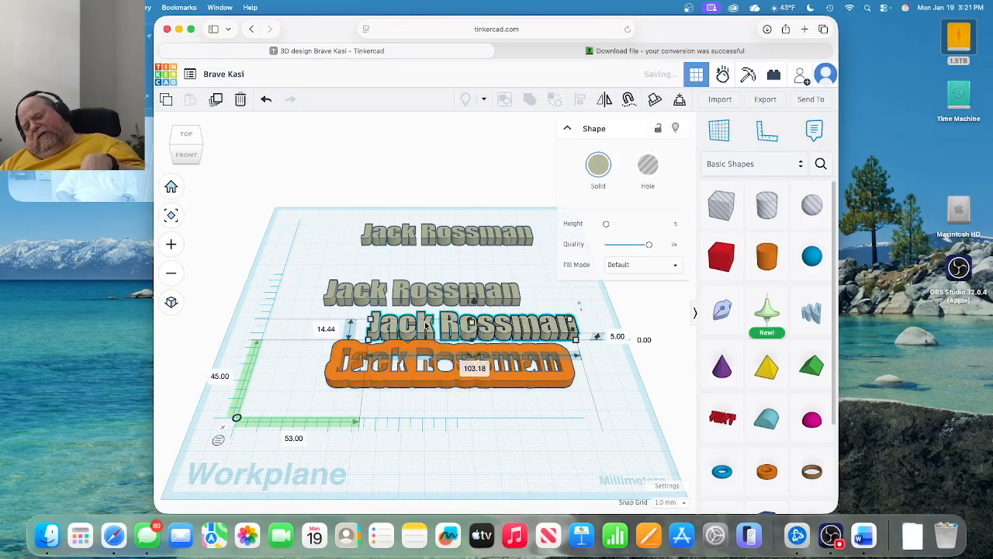
click(410, 371)
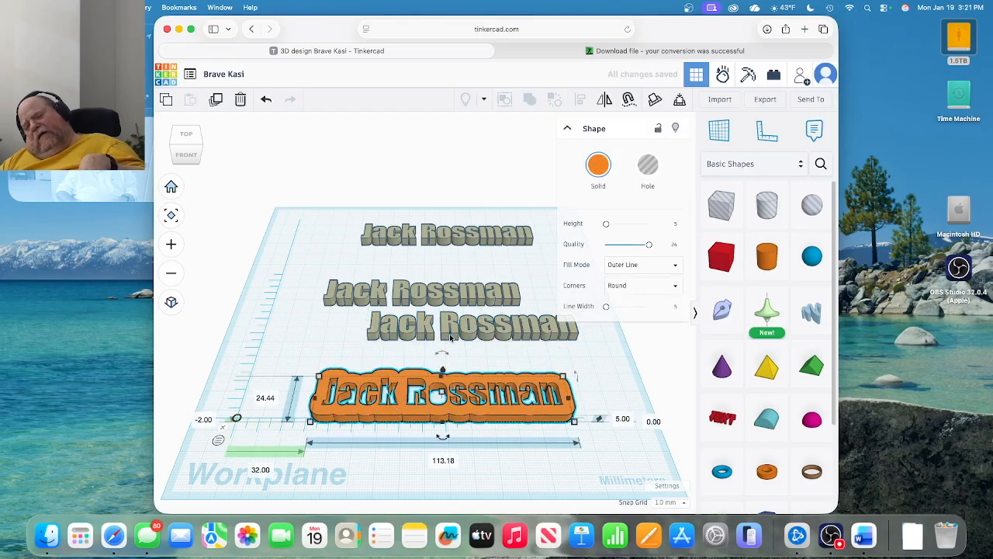
drag(453, 335, 450, 343)
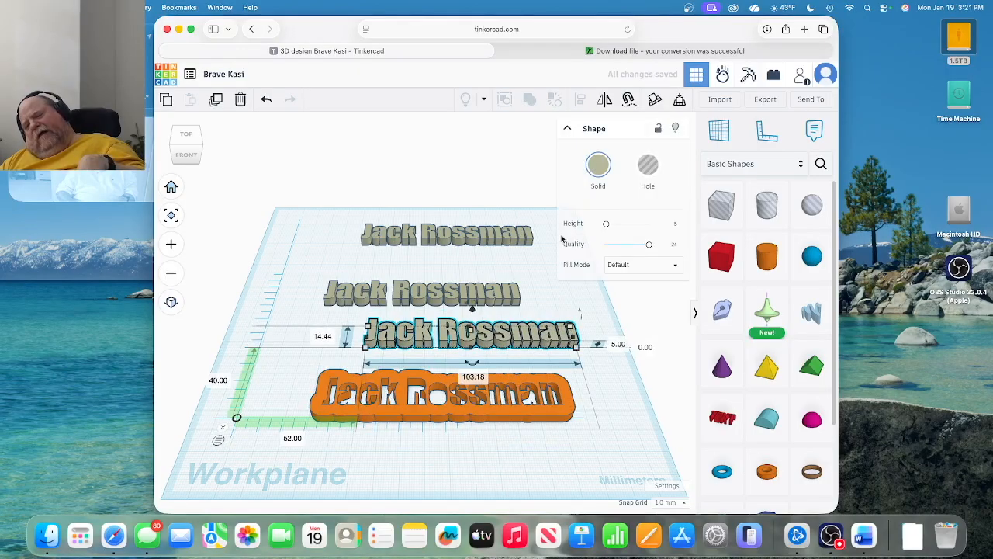
Colour that text orange from the preset swatches and move it down onto the plate.
click(595, 179)
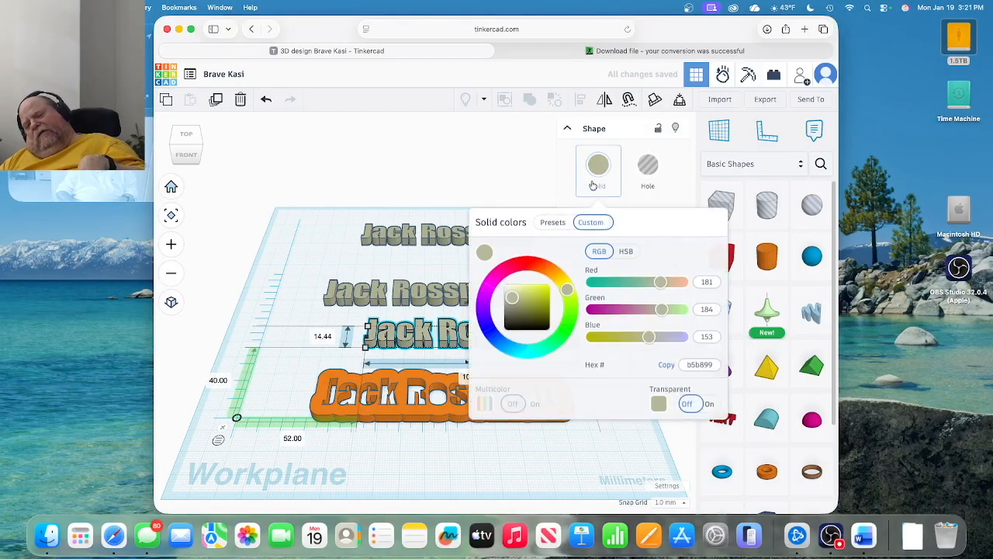
click(554, 223)
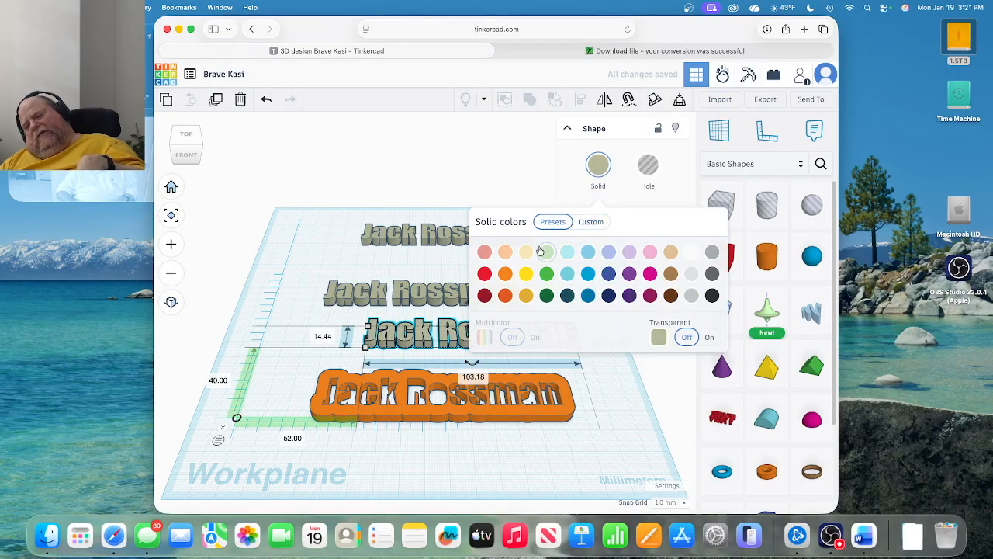
click(507, 275)
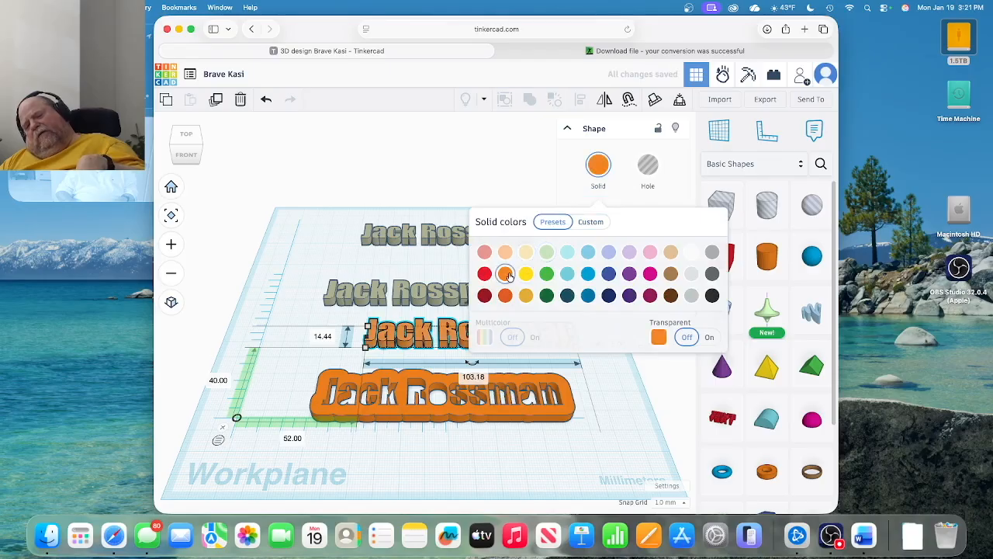
click(380, 270)
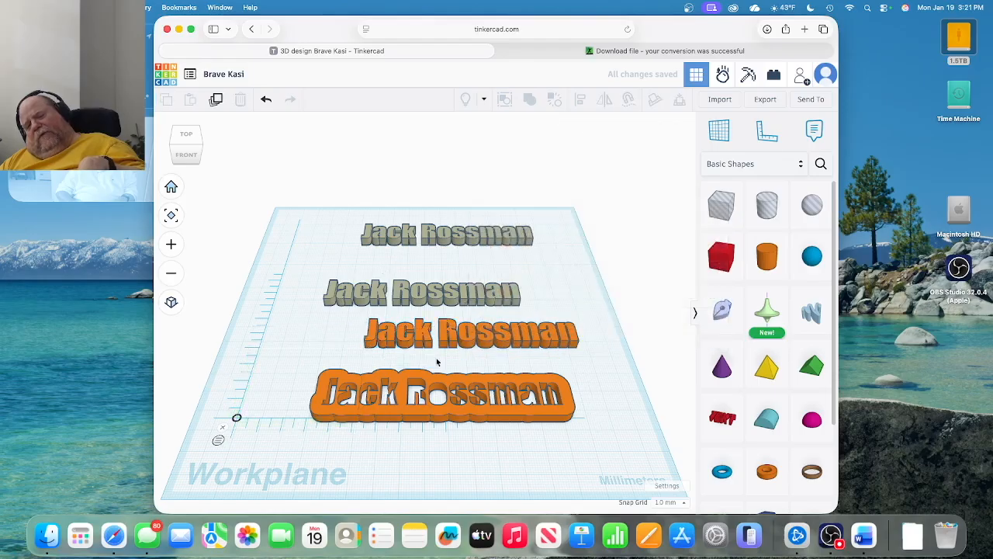
drag(447, 343, 419, 407)
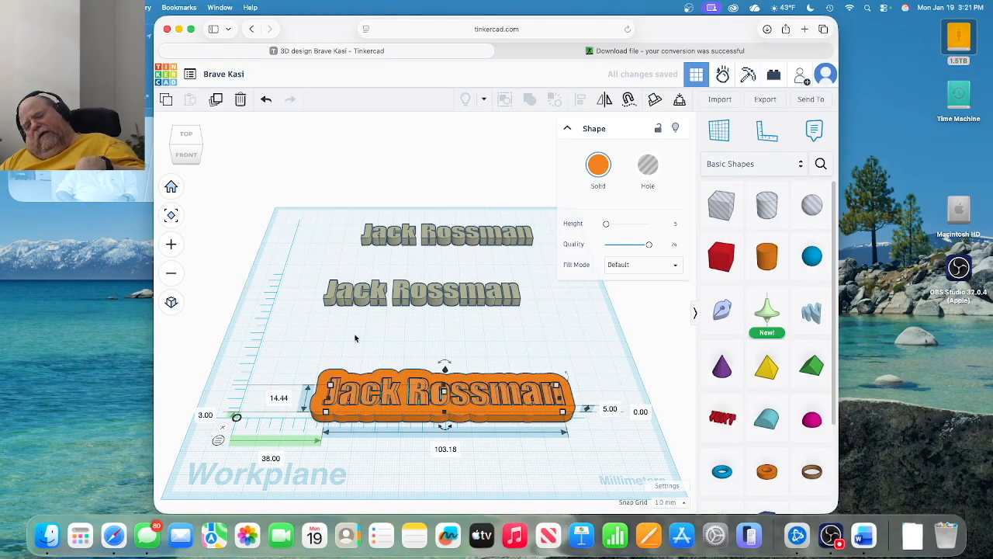
Align the orange text to the plate's bottom-centre point, centring it lengthwise, then reselect both.
drag(329, 349, 434, 461)
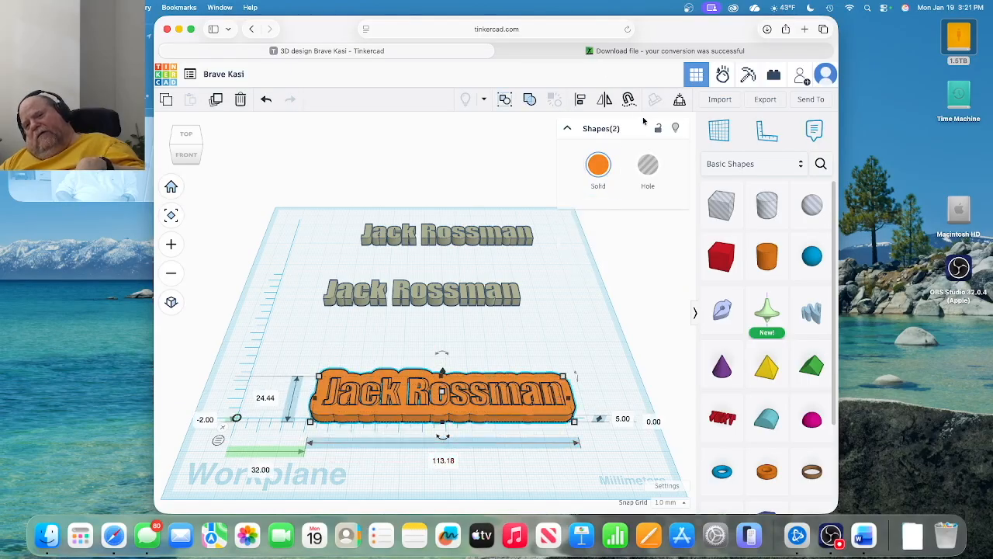
click(579, 99)
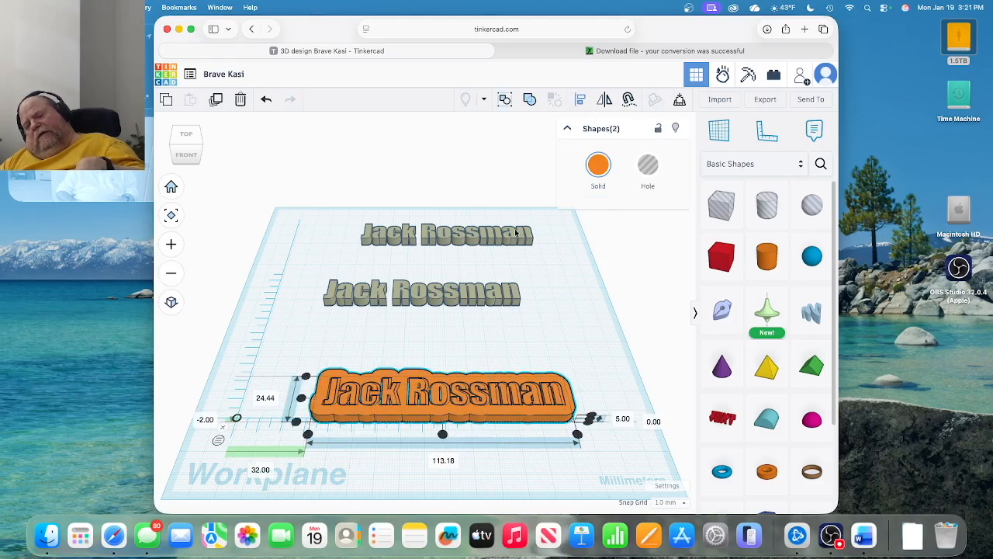
click(442, 435)
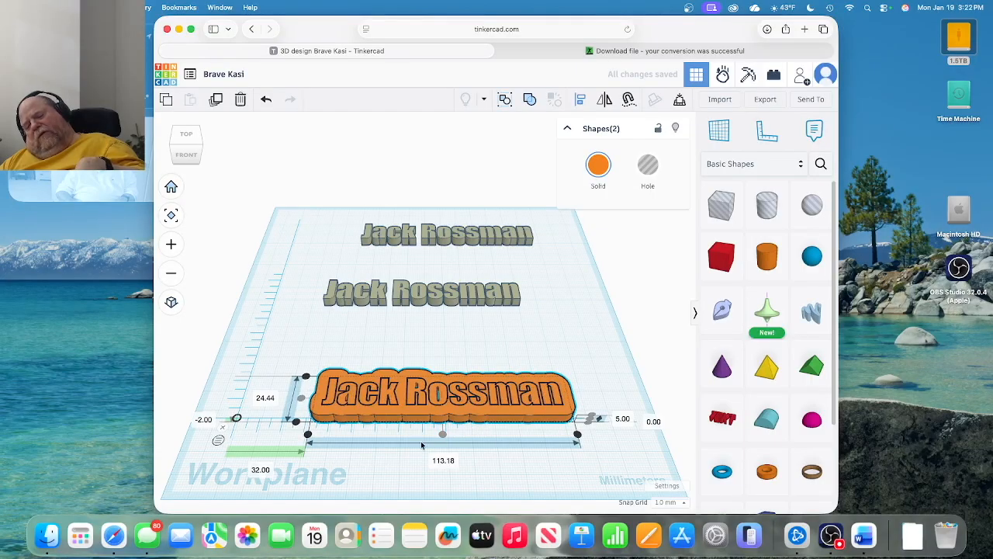
click(301, 399)
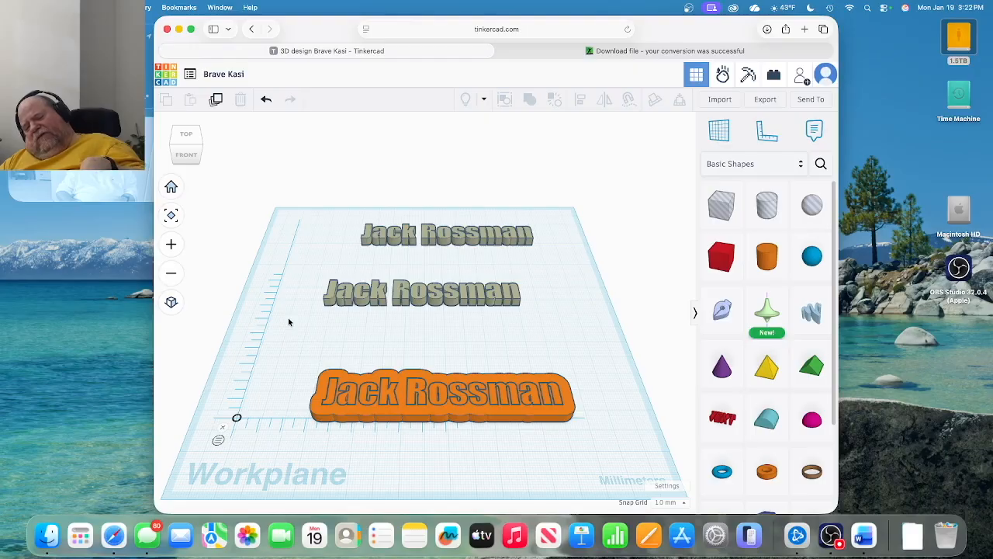
drag(288, 318, 397, 459)
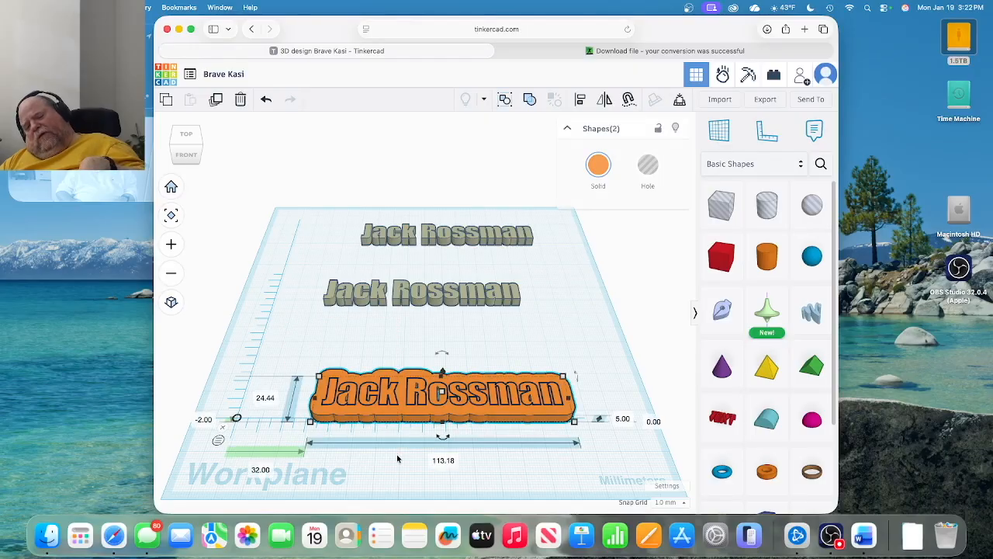
Group the orange text and plate into one union and shift it slightly back.
click(533, 102)
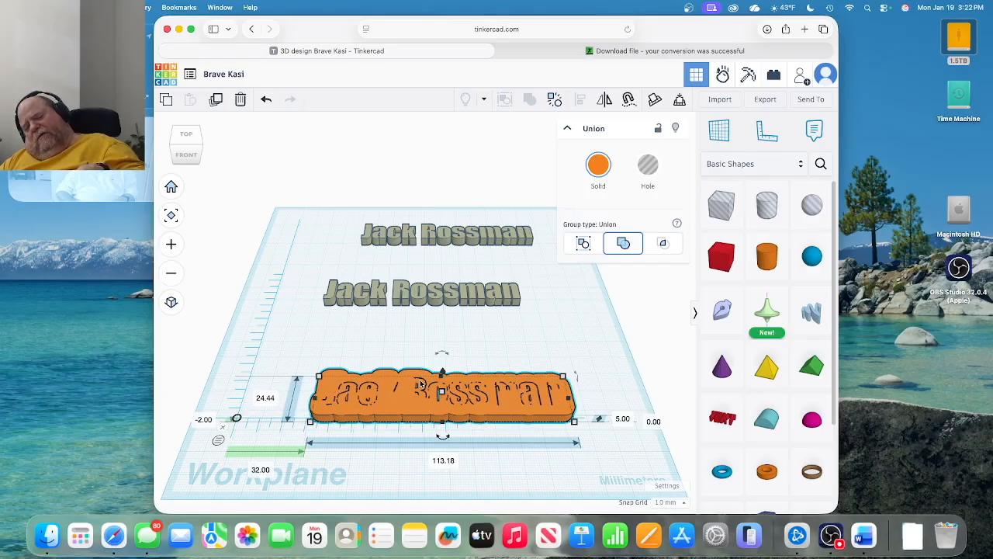
drag(409, 396, 417, 364)
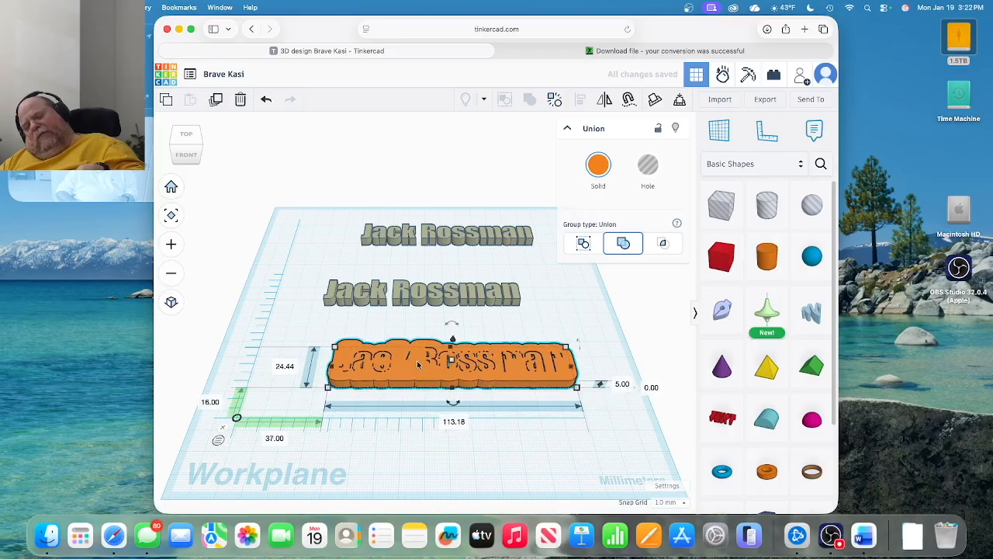
click(438, 298)
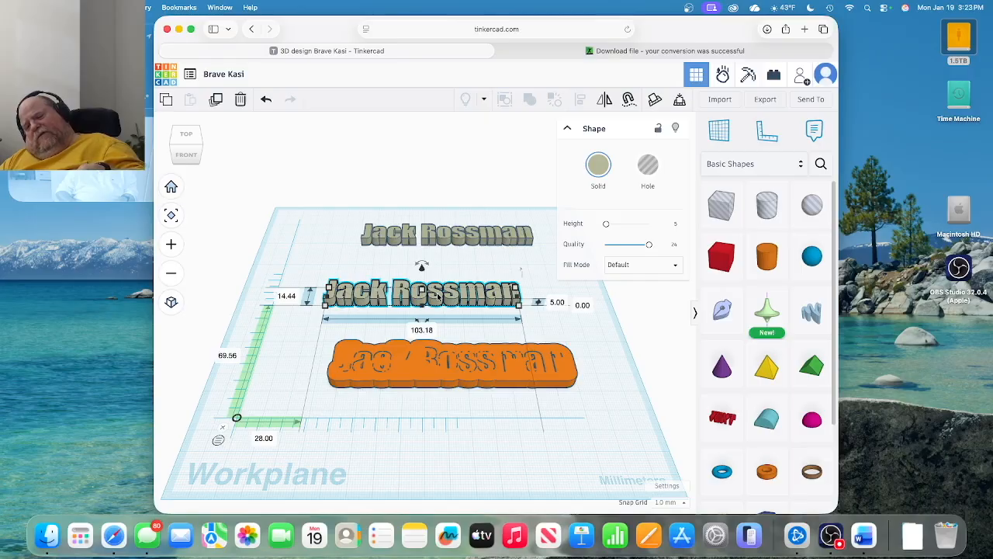
Make the middle name text a hole, raise it 3 mm, and drag it over the orange plate.
click(647, 176)
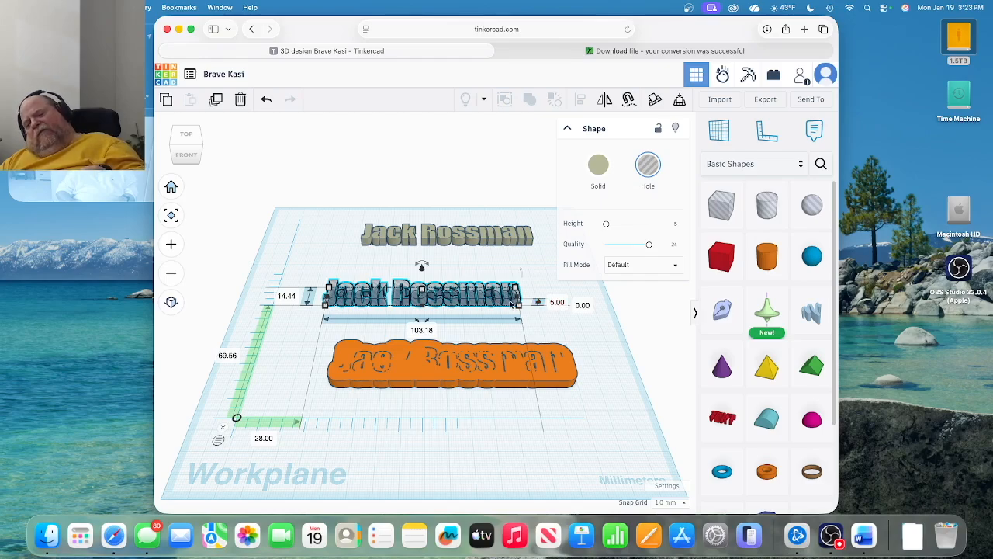
click(583, 305)
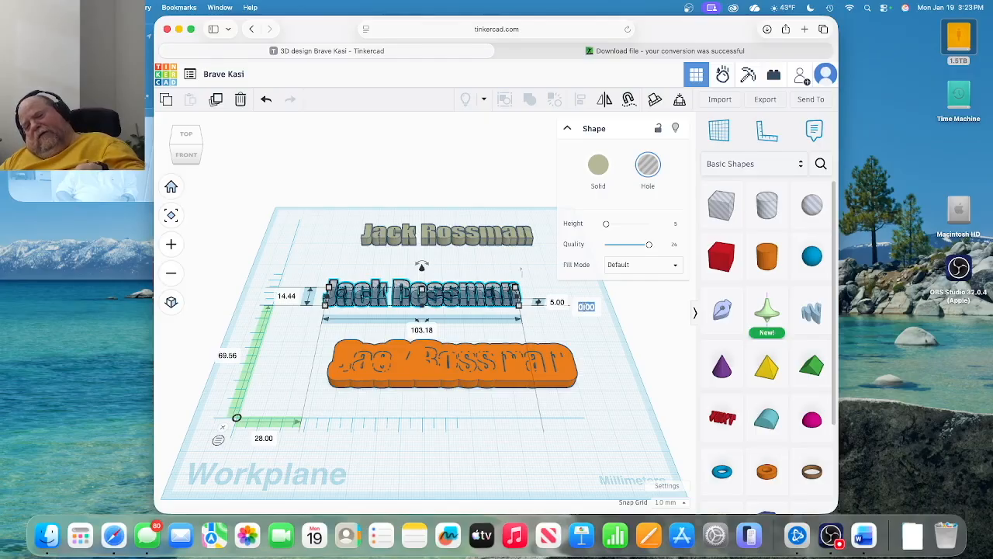
text(3)
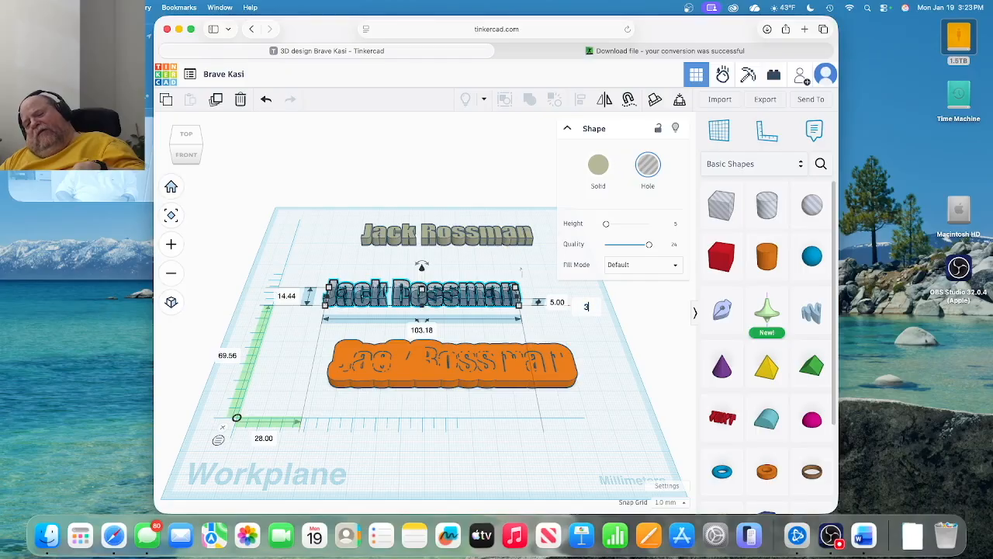
key(Return)
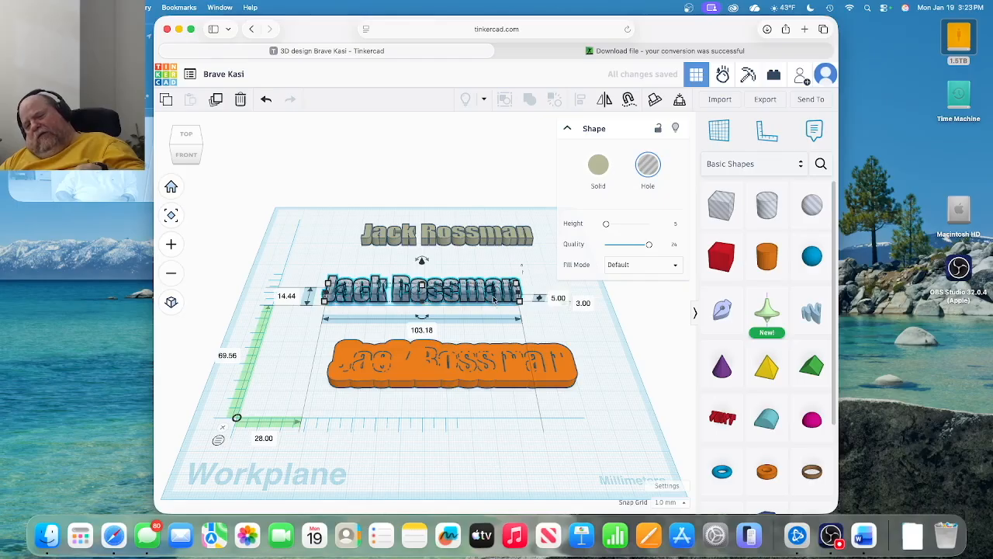
drag(494, 298, 536, 375)
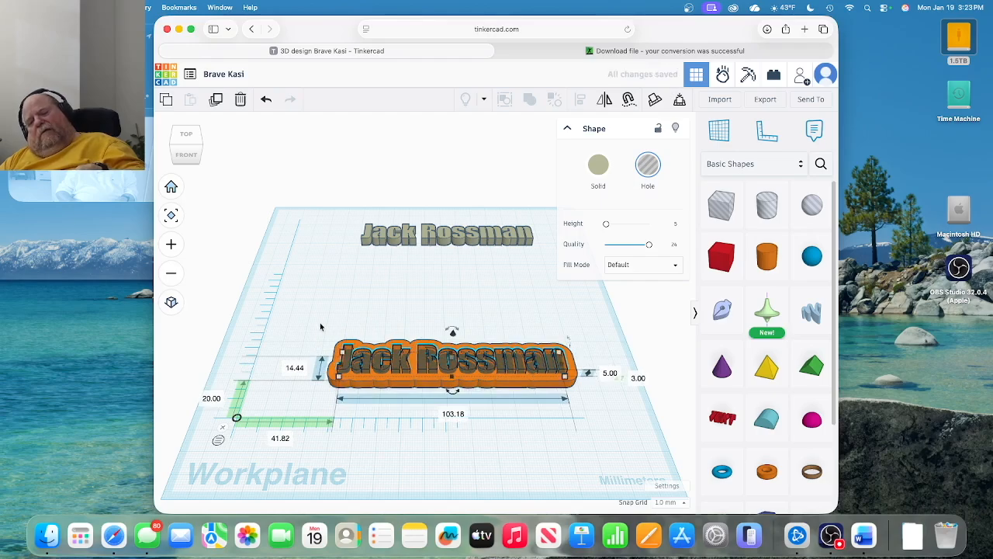
Align the hole text with the plate, centring it lengthwise and front to back.
drag(320, 327, 596, 379)
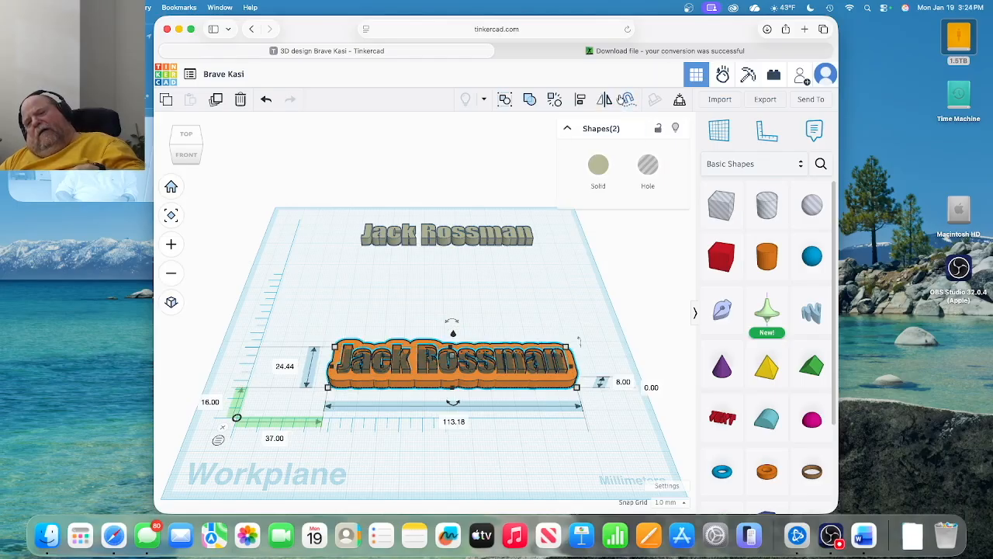
click(579, 101)
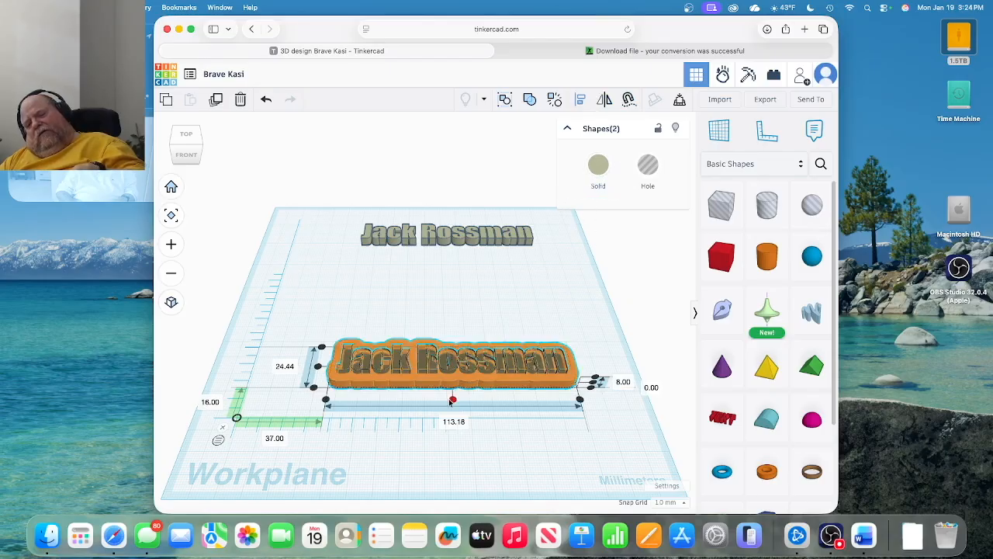
click(453, 399)
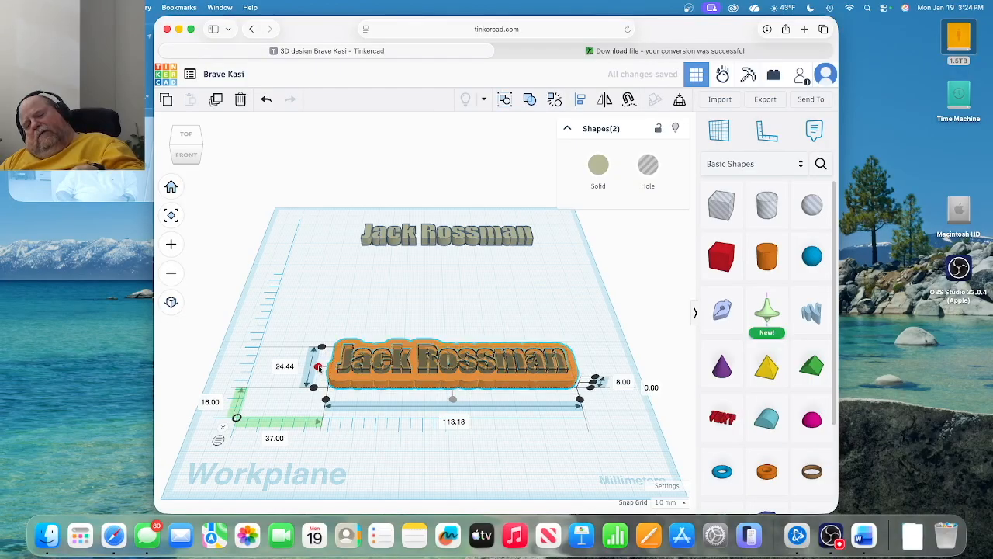
click(318, 367)
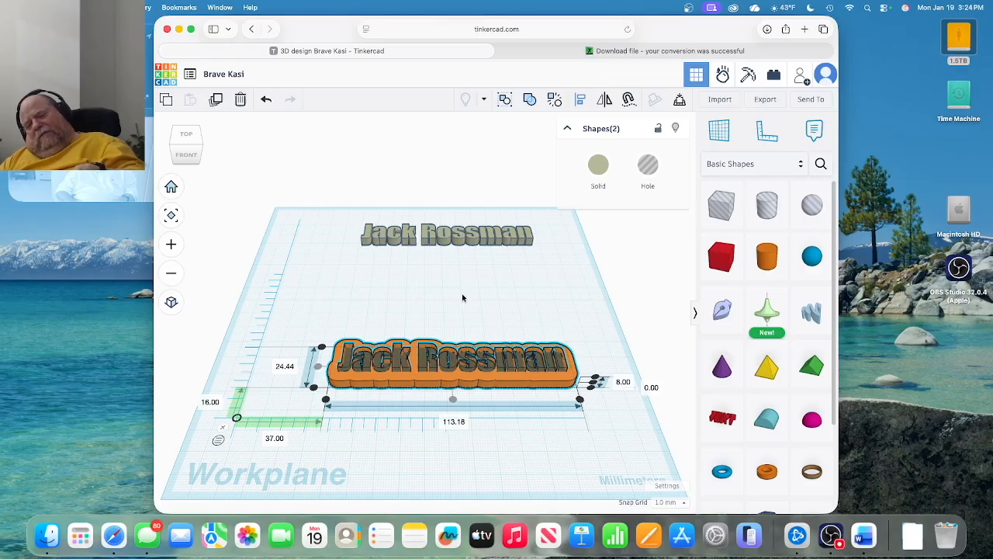
Select the hole text with the orange plate and group them to engrave the name.
click(496, 308)
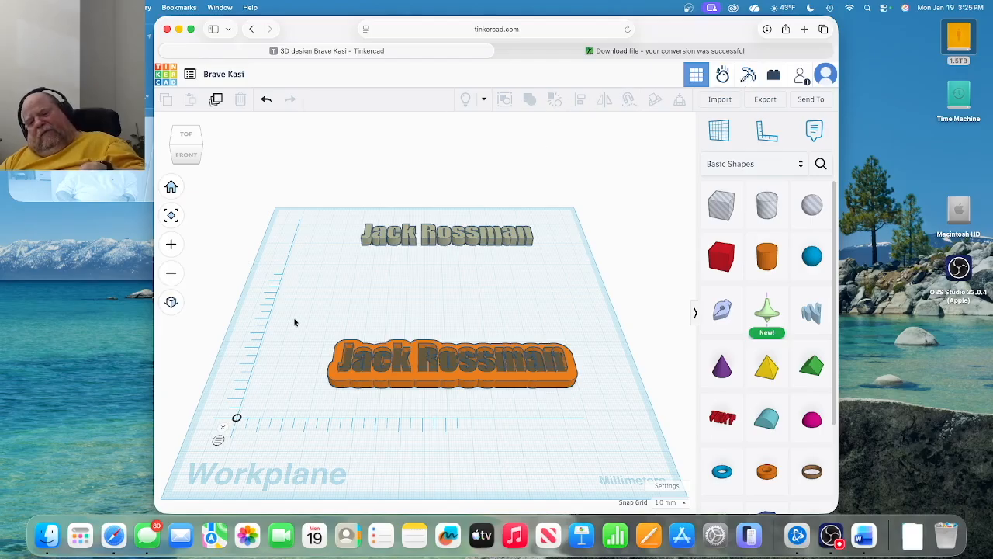
drag(306, 322, 417, 405)
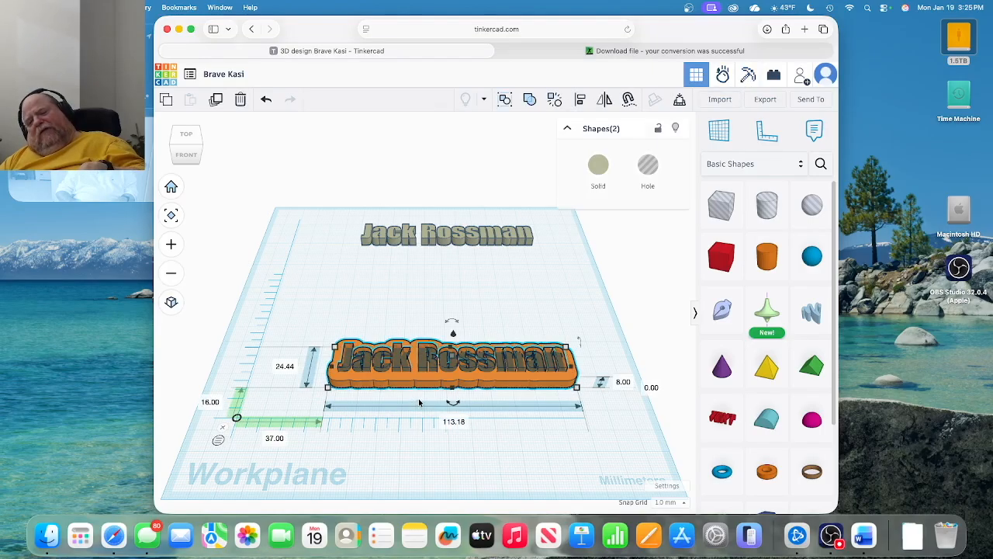
click(529, 101)
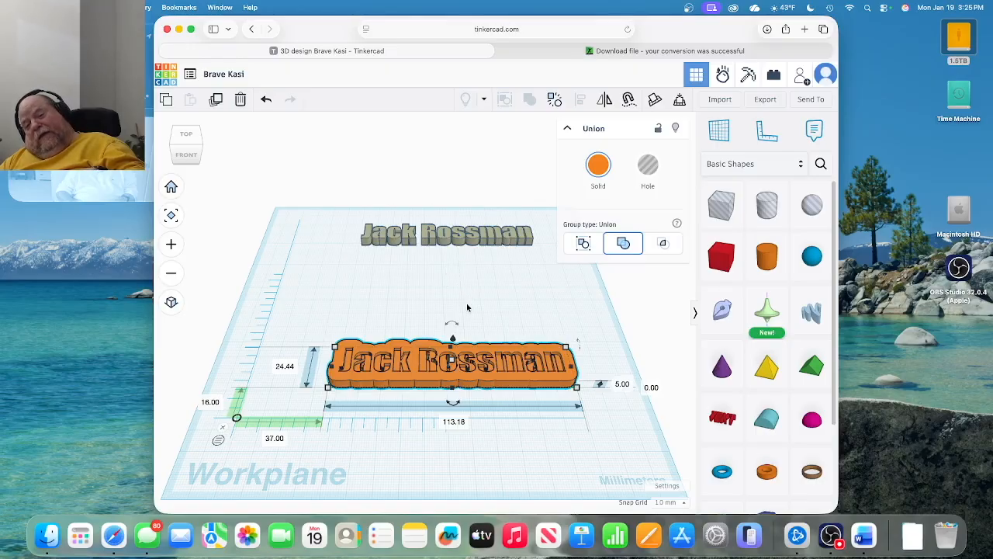
Zoom and orbit to a close top-down view of the engraved plate, then select the last grey name.
scroll(480, 309, up, 1)
right_drag(480, 308, 423, 308)
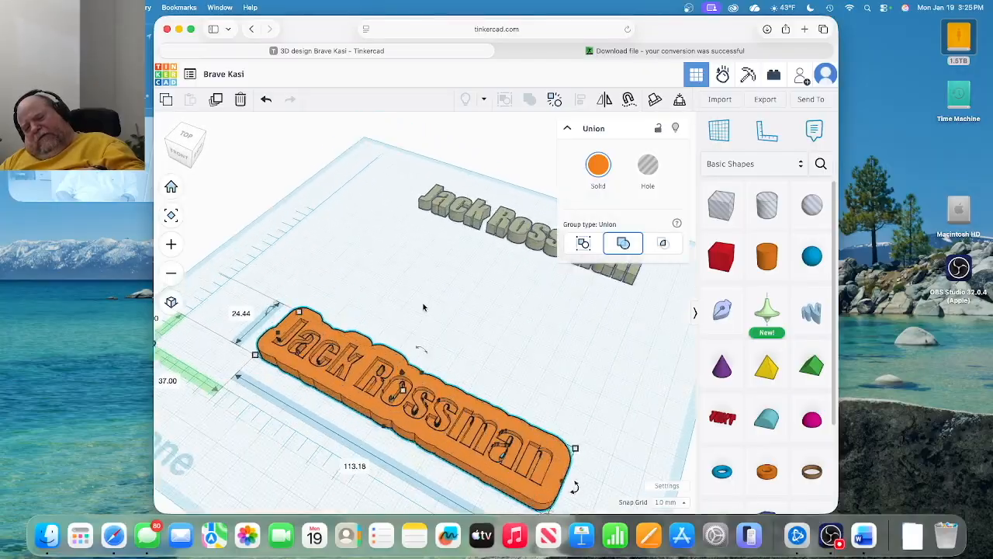
scroll(423, 307, up, 2)
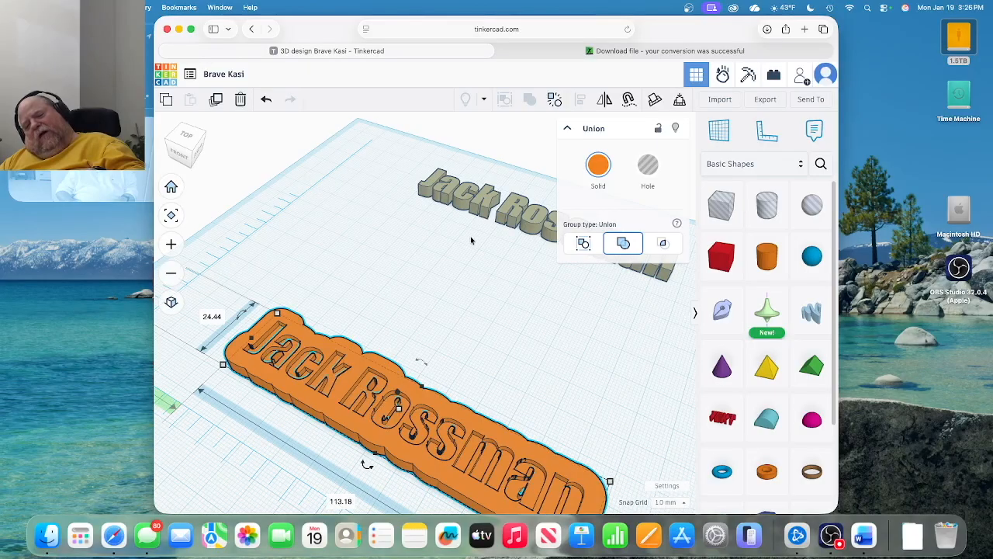
click(517, 216)
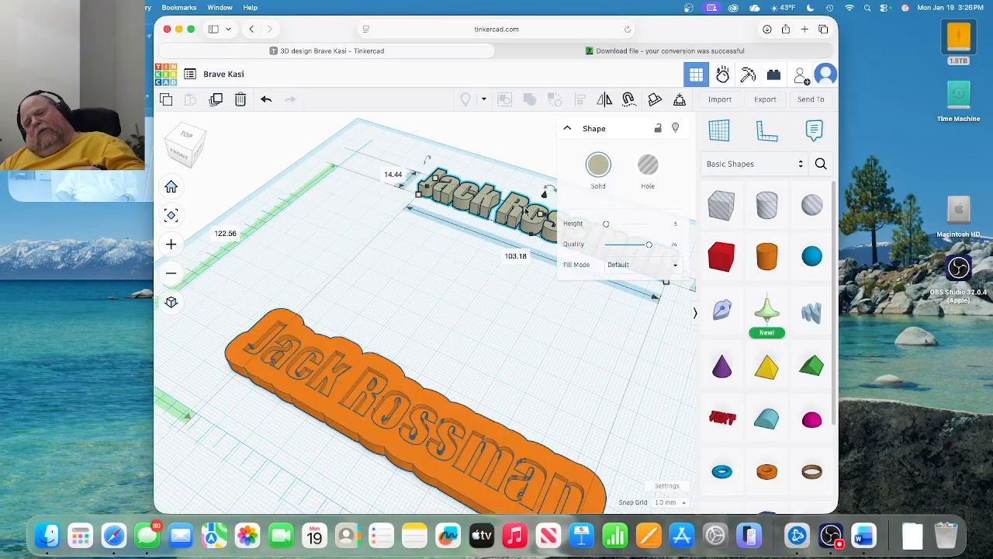
Colour the remaining grey name text purple from the preset swatches.
click(597, 168)
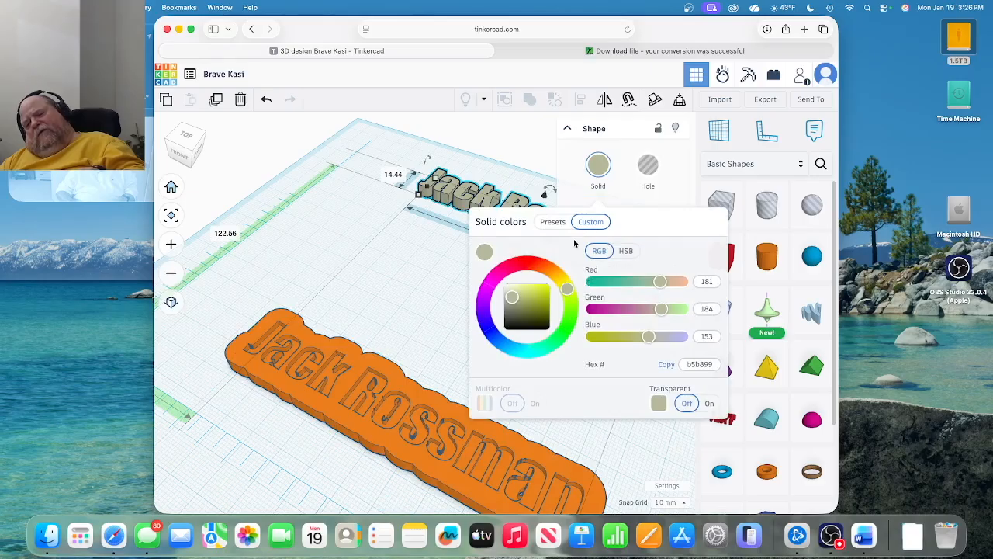
click(554, 223)
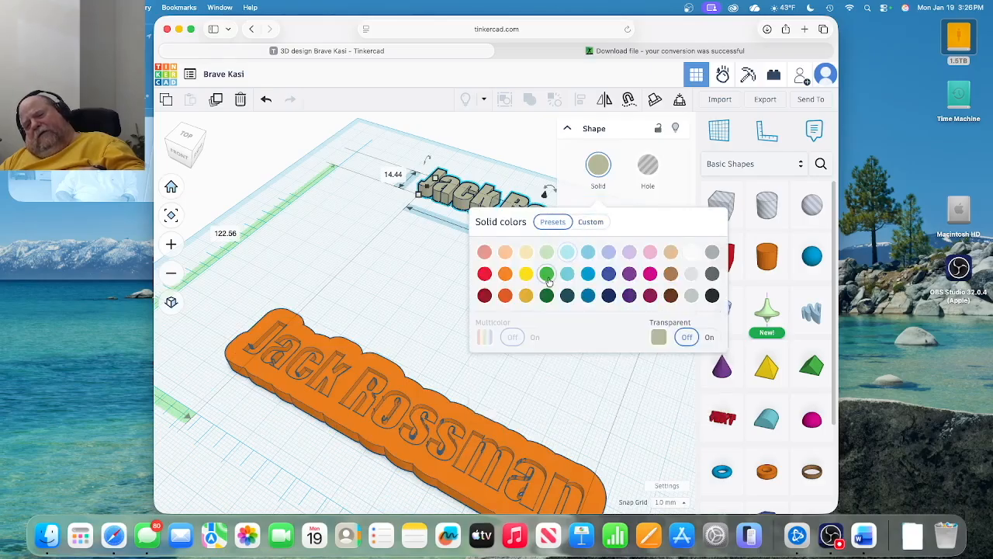
click(630, 274)
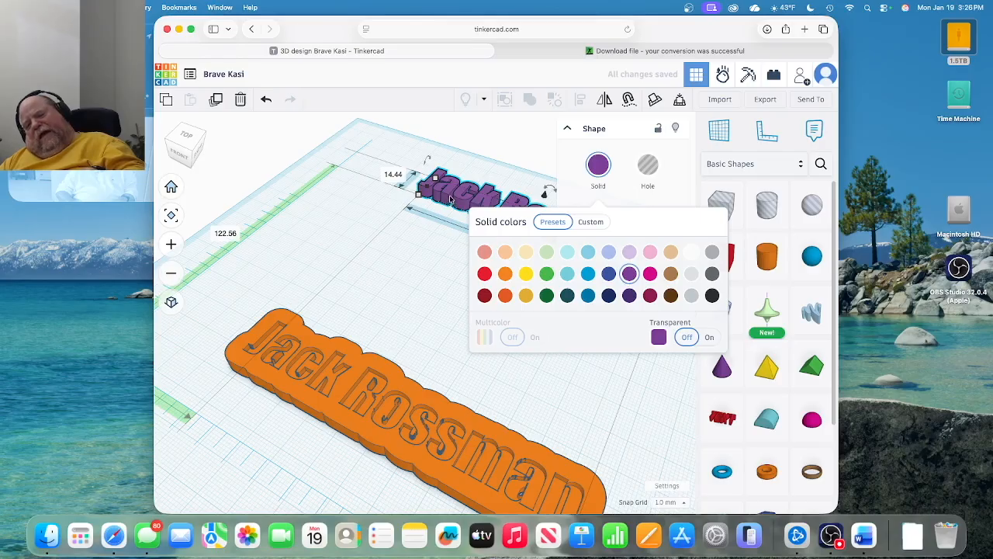
click(410, 264)
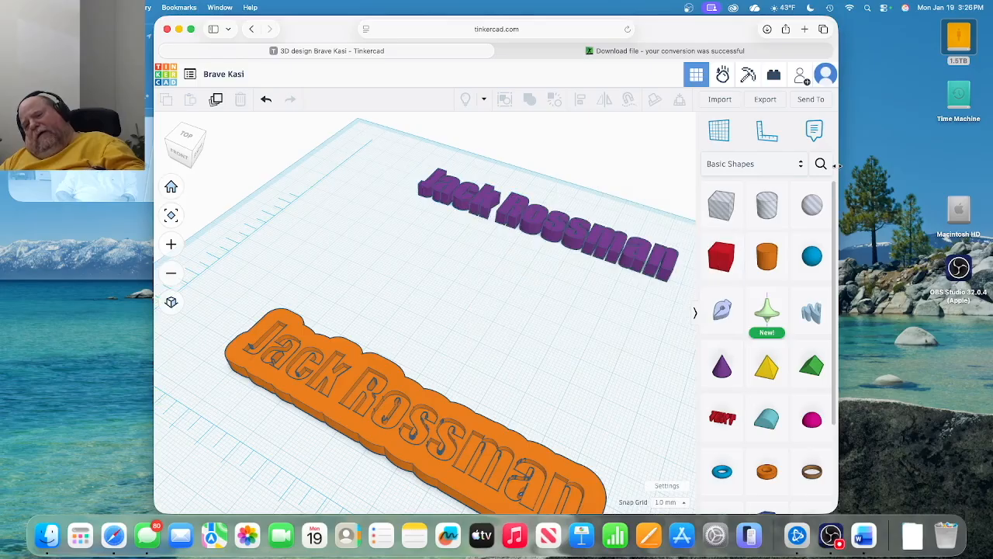
Drag the purple lettering down-left onto the orange base.
click(661, 259)
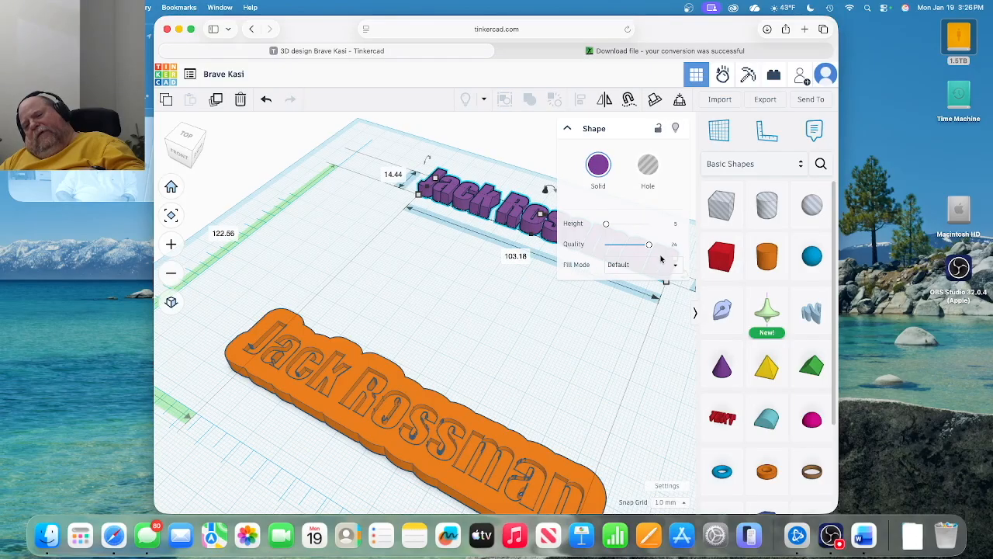
drag(510, 220, 422, 284)
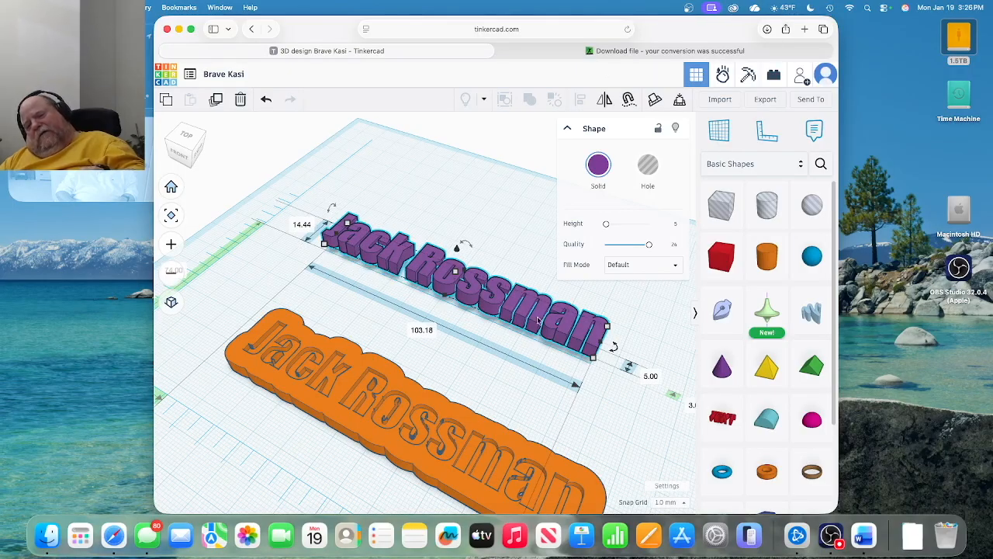
drag(541, 318, 505, 473)
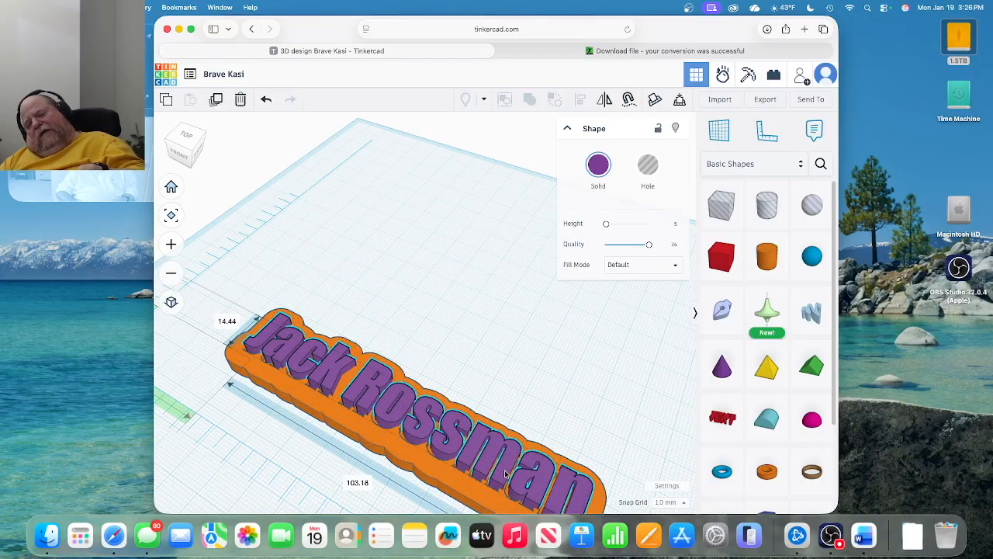
Nudge the purple lettering into place on the base and marquee-select lettering and base together.
drag(505, 474, 501, 476)
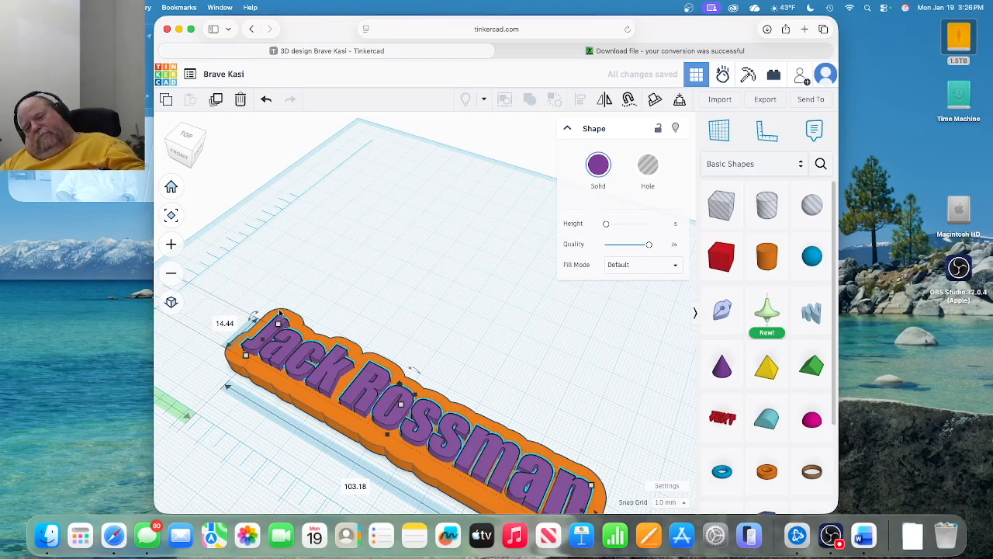
drag(271, 298, 305, 321)
drag(308, 380, 424, 447)
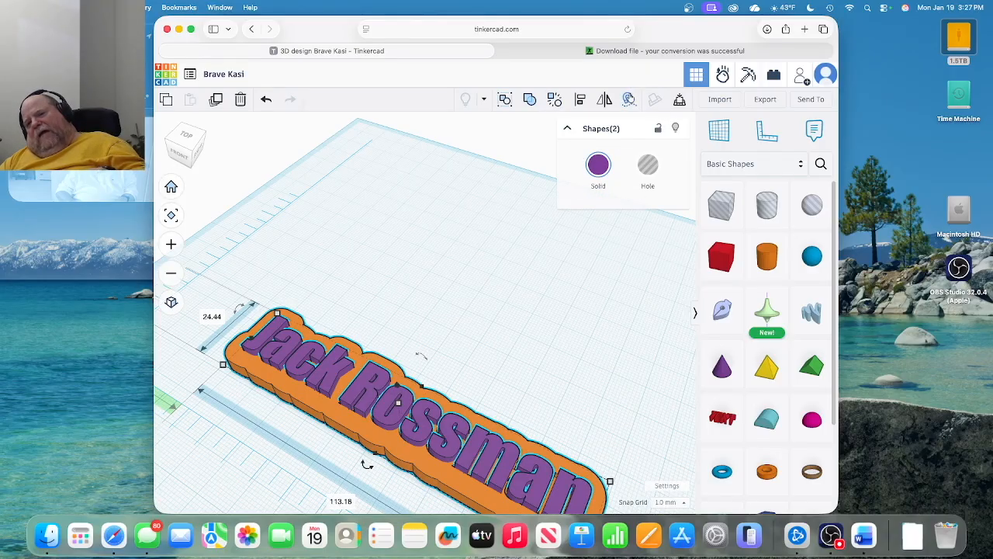
Centre the purple lettering on the orange base with the Align tool.
click(586, 103)
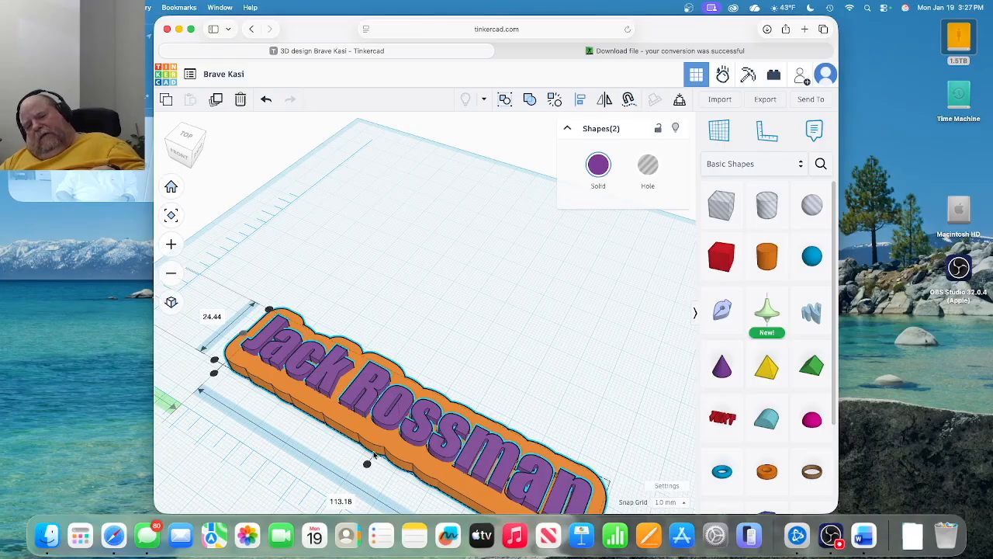
click(368, 463)
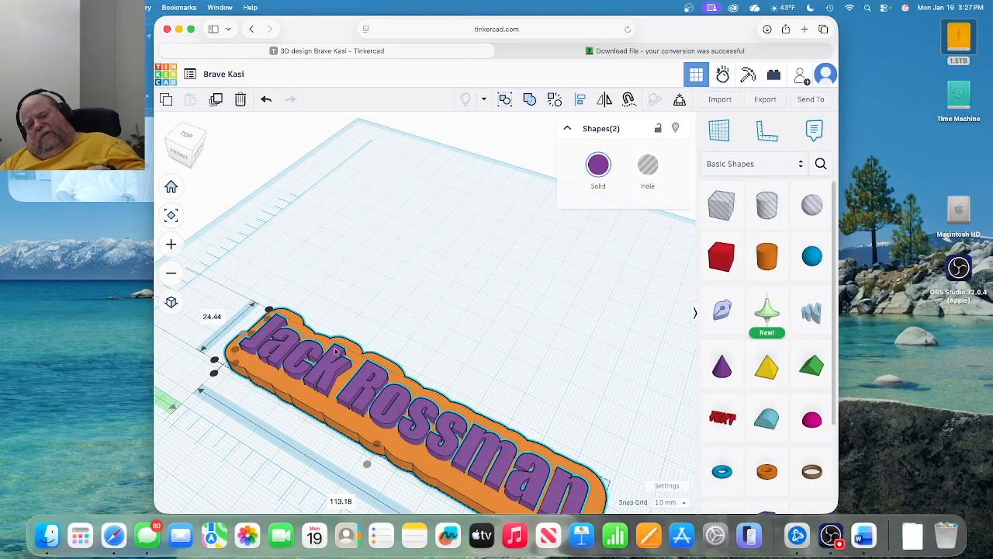
scroll(398, 366, down, 3)
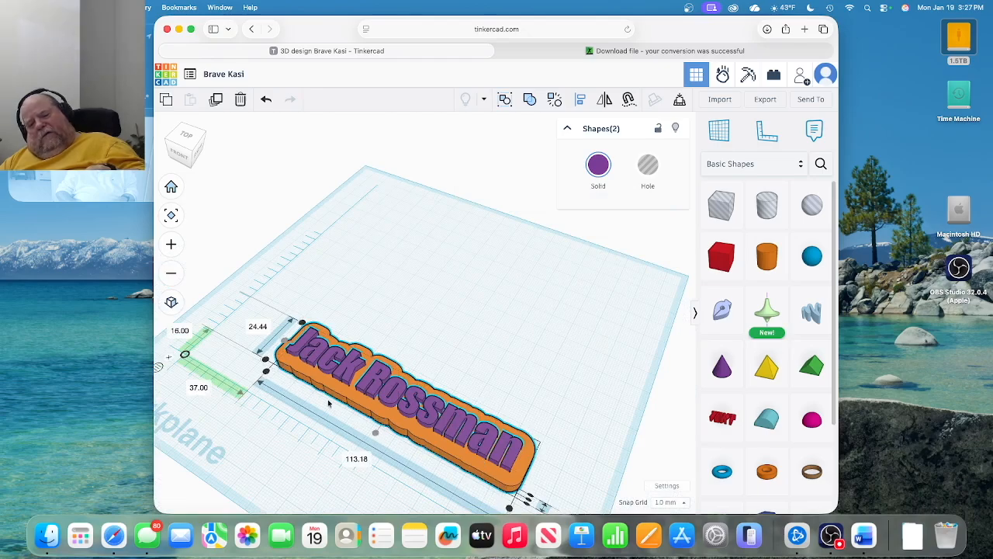
scroll(319, 390, down, 2)
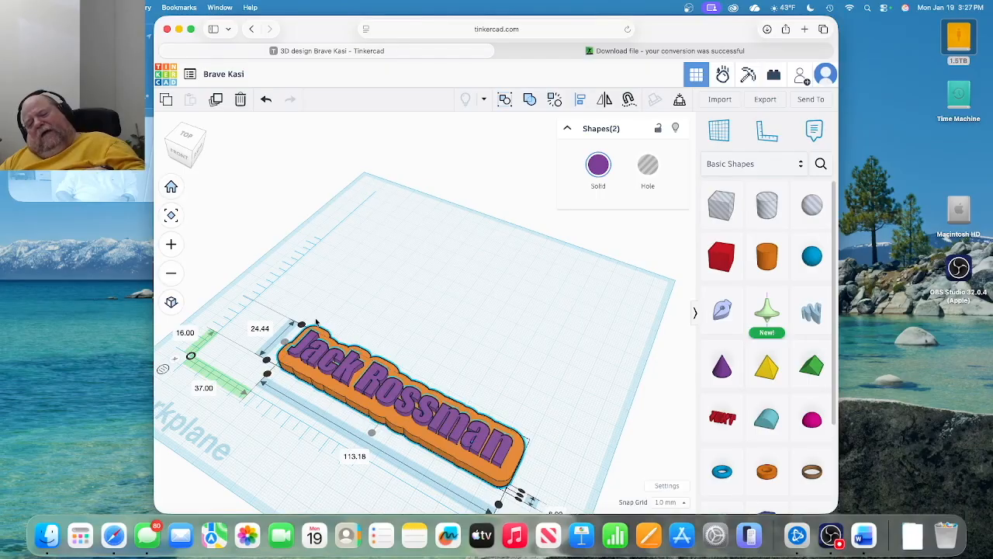
Reselect both nameplate shapes and orbit to a lower front angle.
click(358, 302)
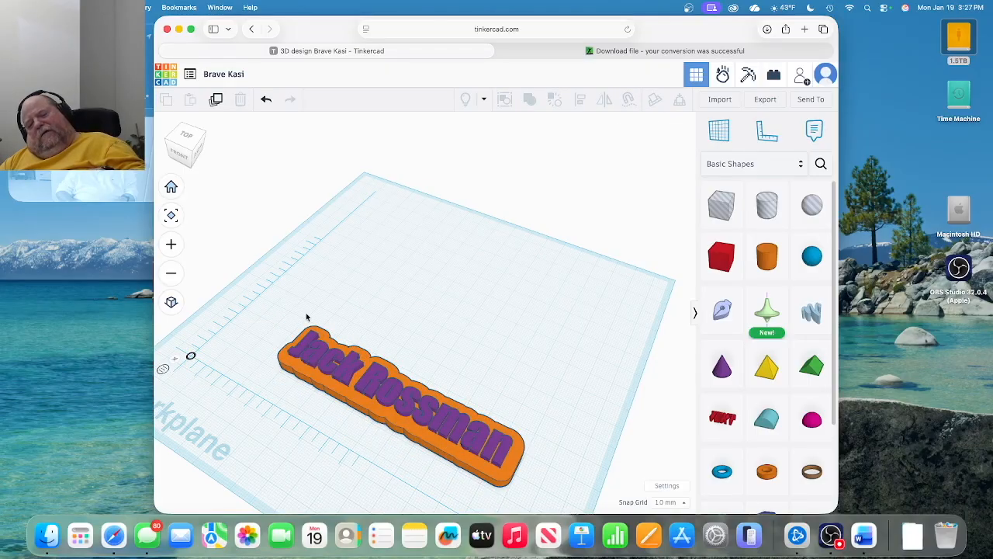
drag(290, 316, 533, 487)
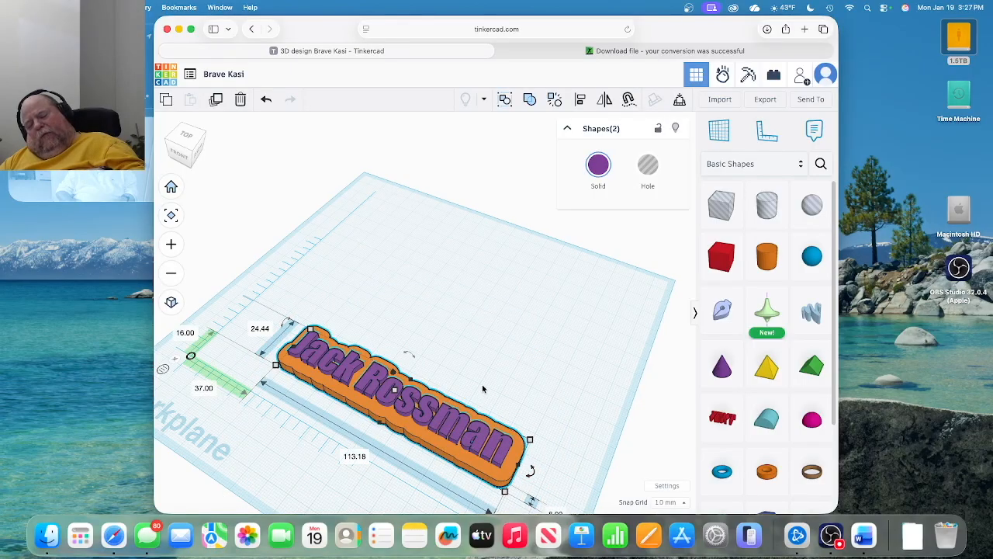
scroll(482, 389, up, 1)
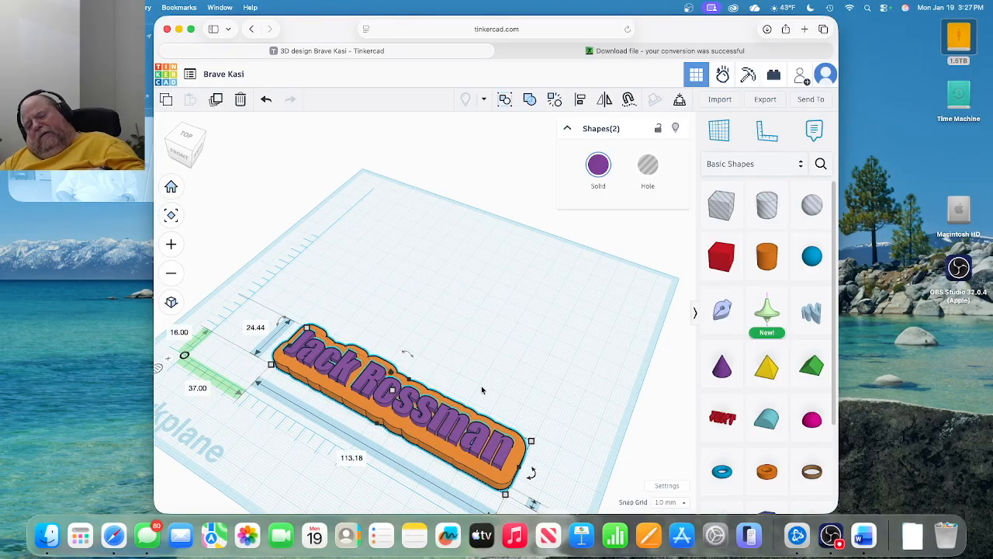
click(416, 346)
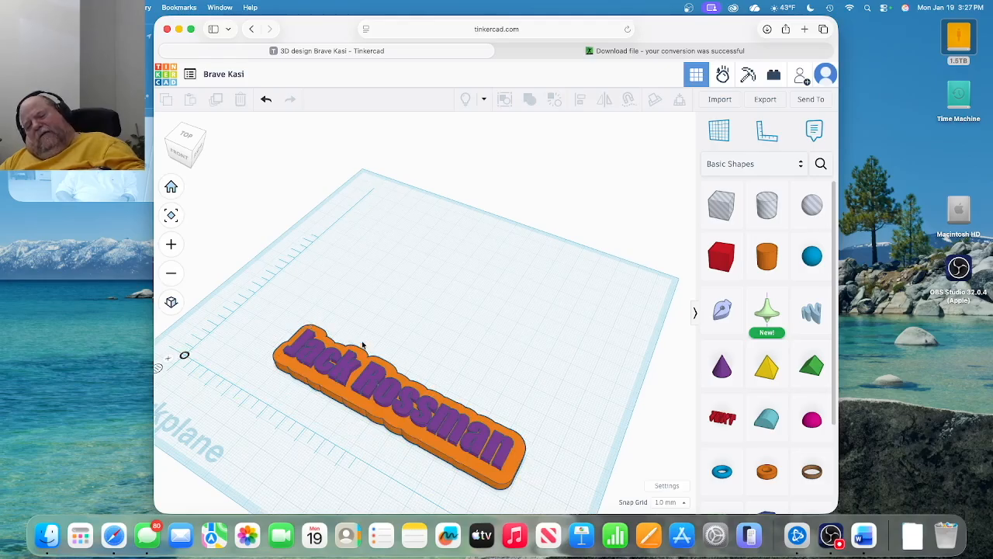
drag(278, 308, 553, 512)
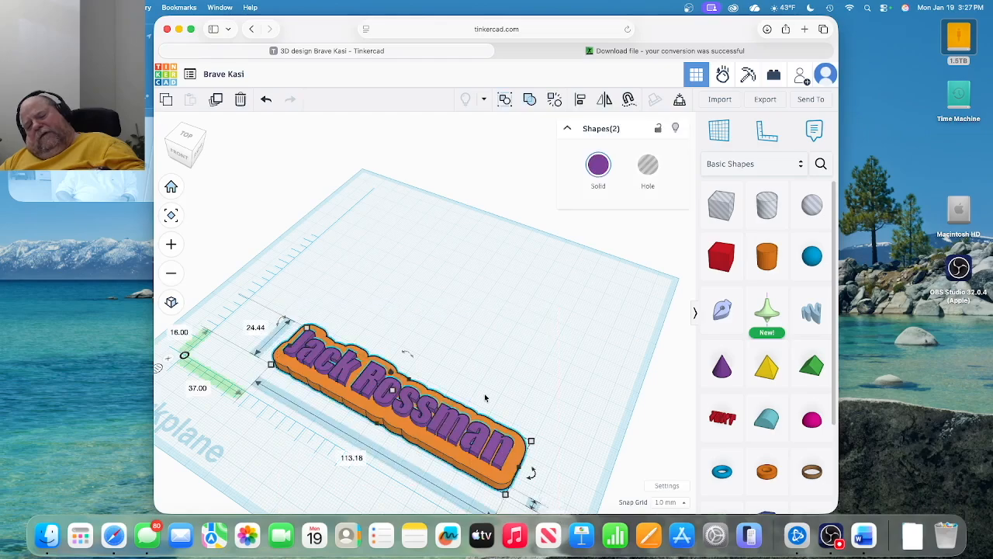
right_drag(485, 398, 464, 359)
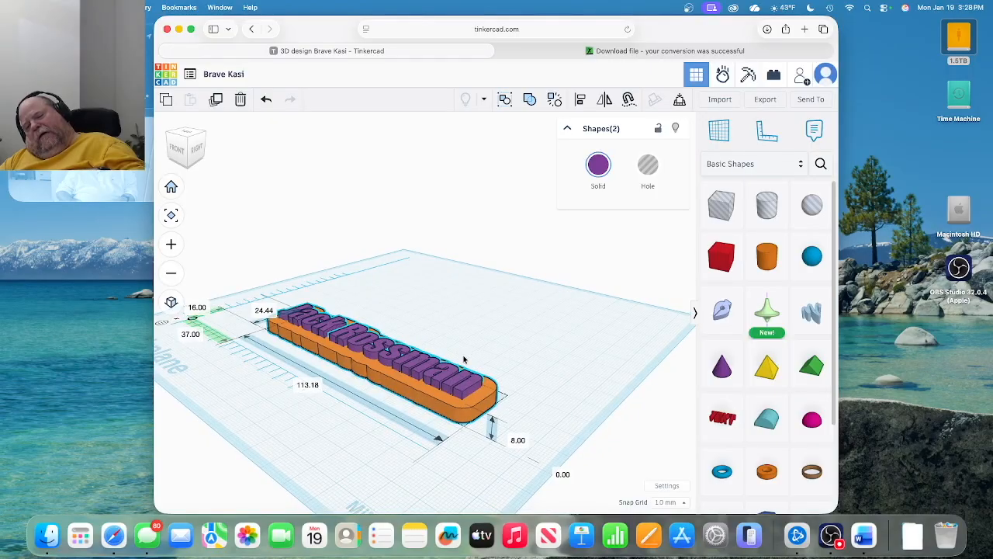
right_drag(464, 360, 464, 358)
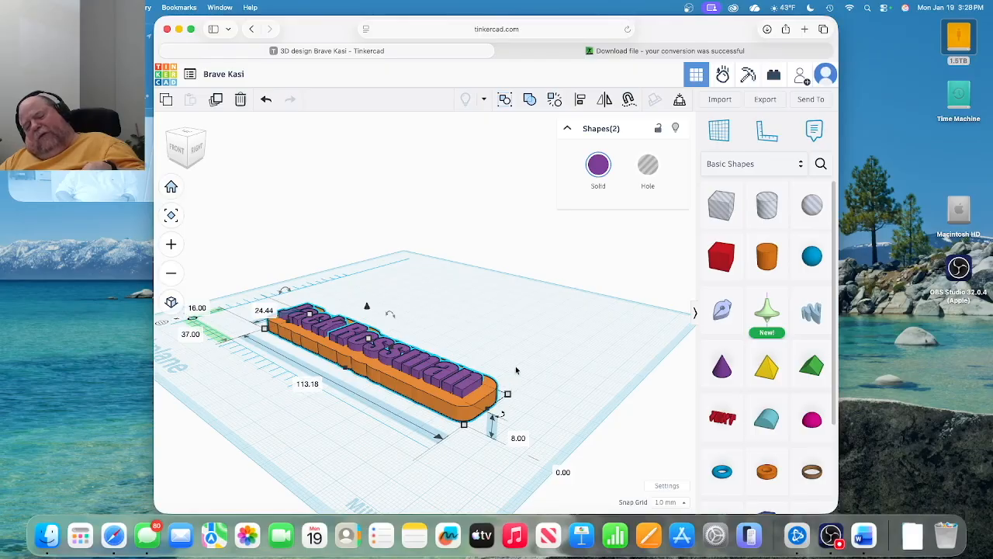
click(412, 302)
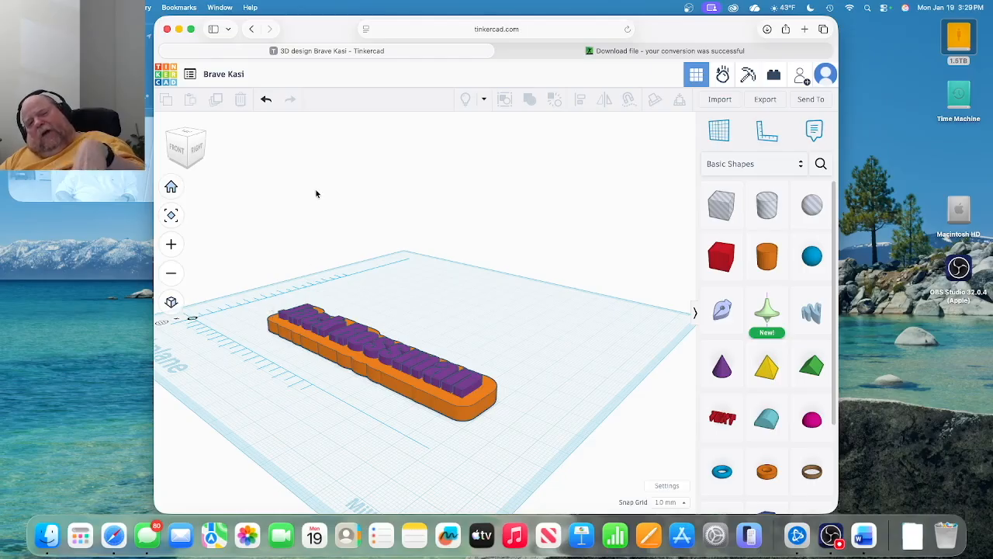
click(224, 75)
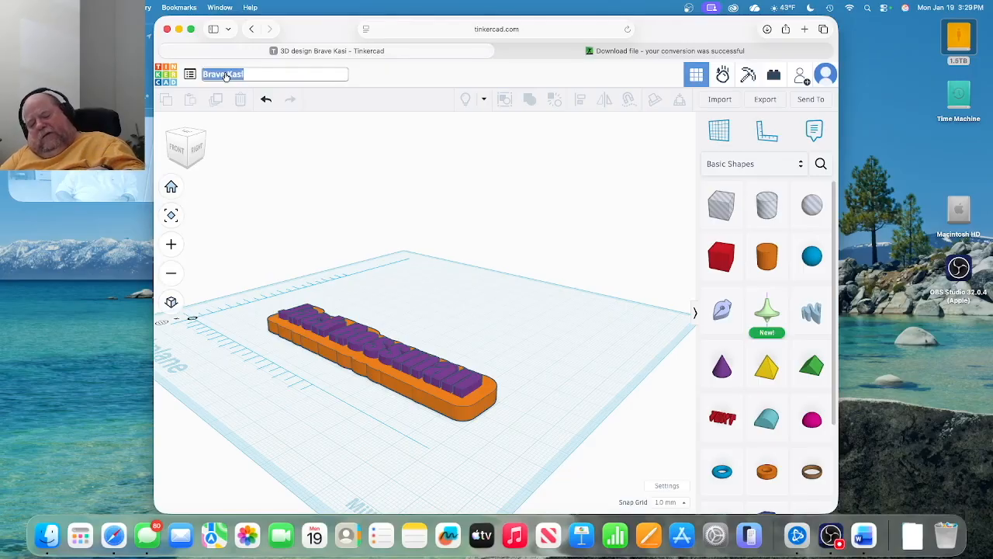
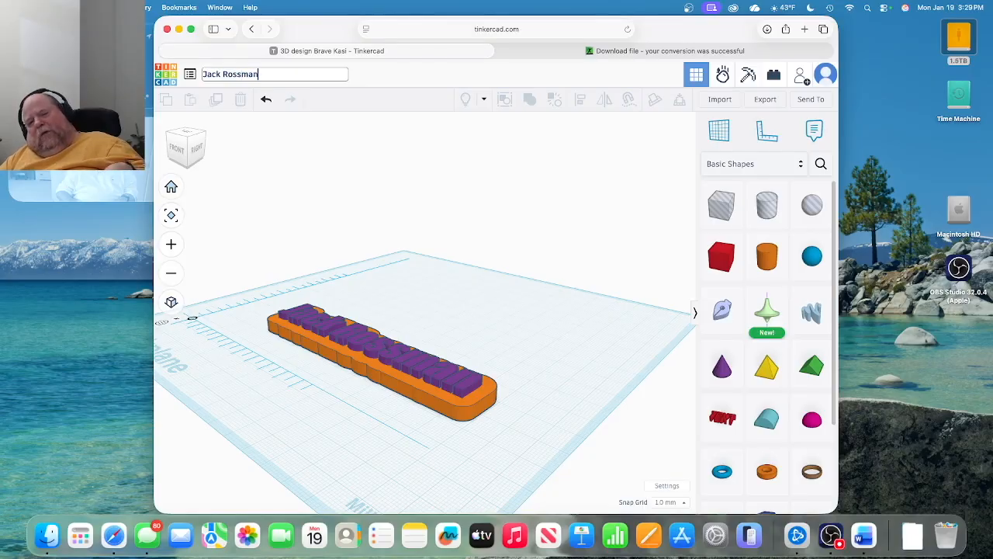
Rename the design from Brave Kasi to the person's full name.
click(240, 180)
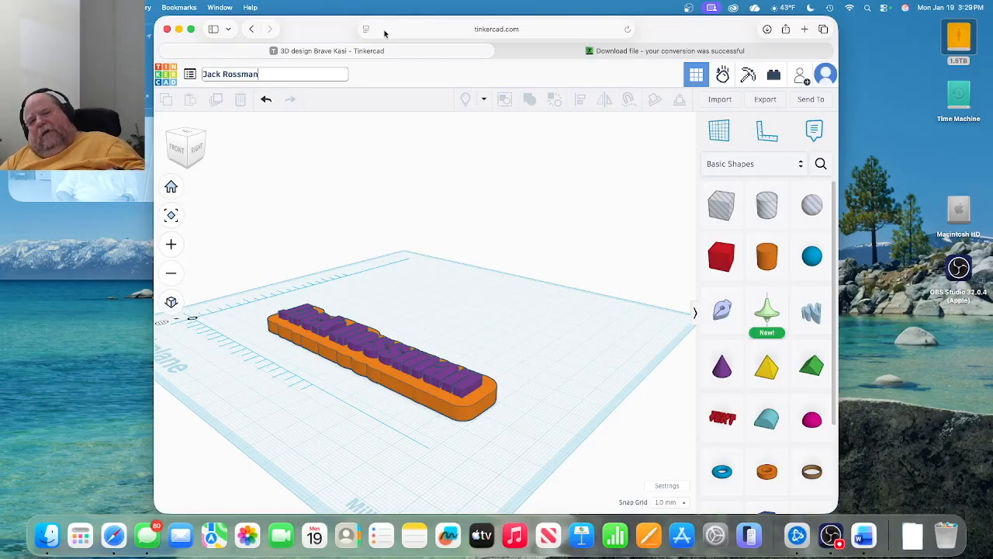
click(375, 135)
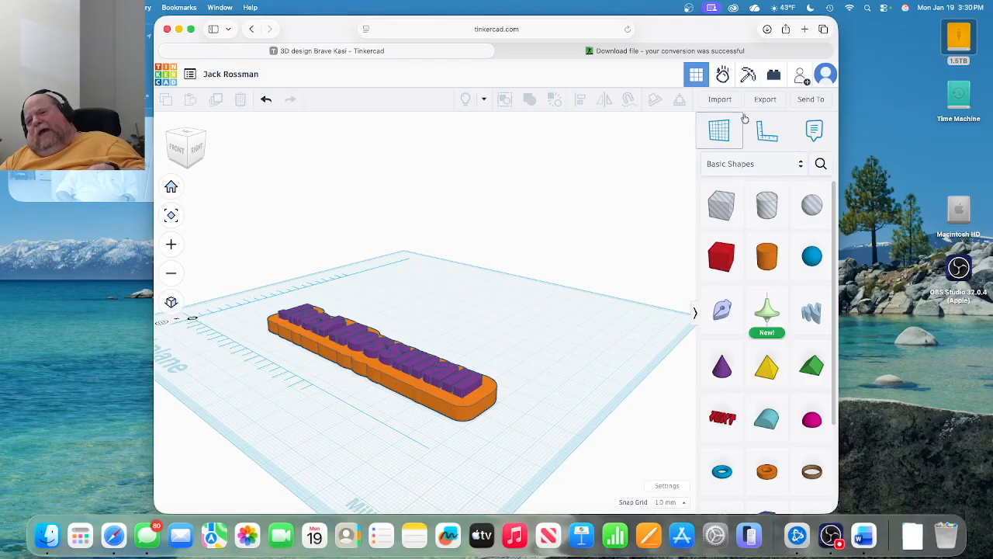
Export the whole two-colour nameplate as a .OBJ file for 3D print.
click(764, 100)
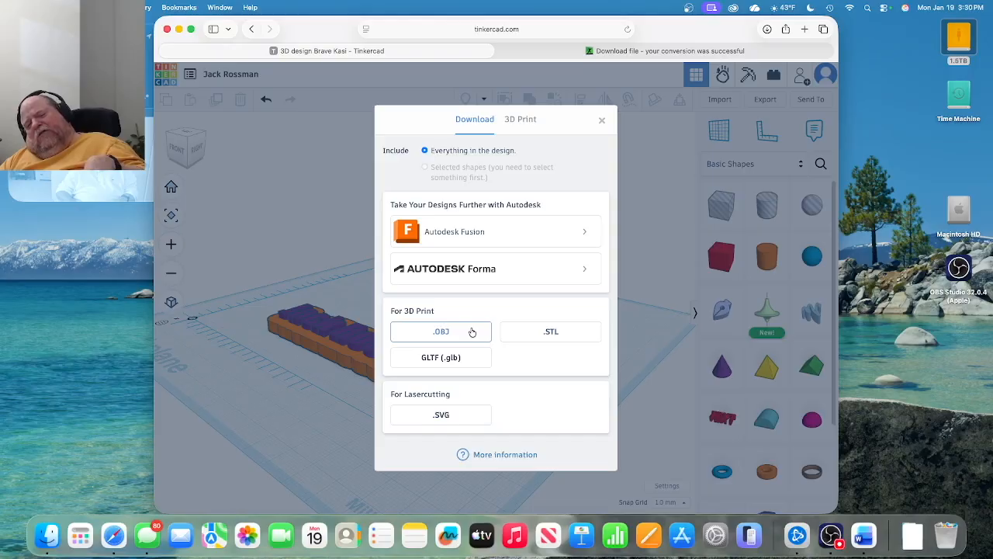
click(440, 331)
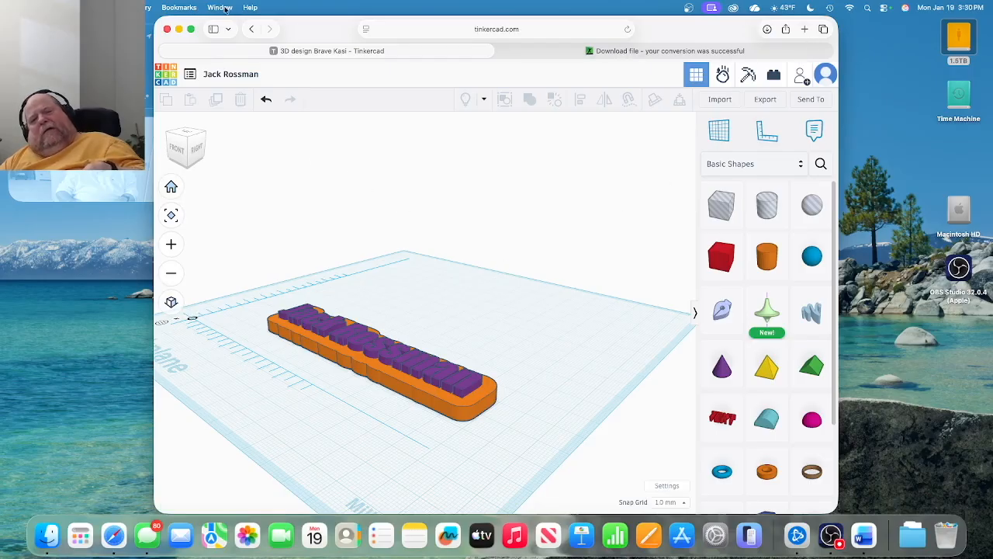
Minimise Safari, bring the Finder Downloads window forward, and open the app search.
click(179, 29)
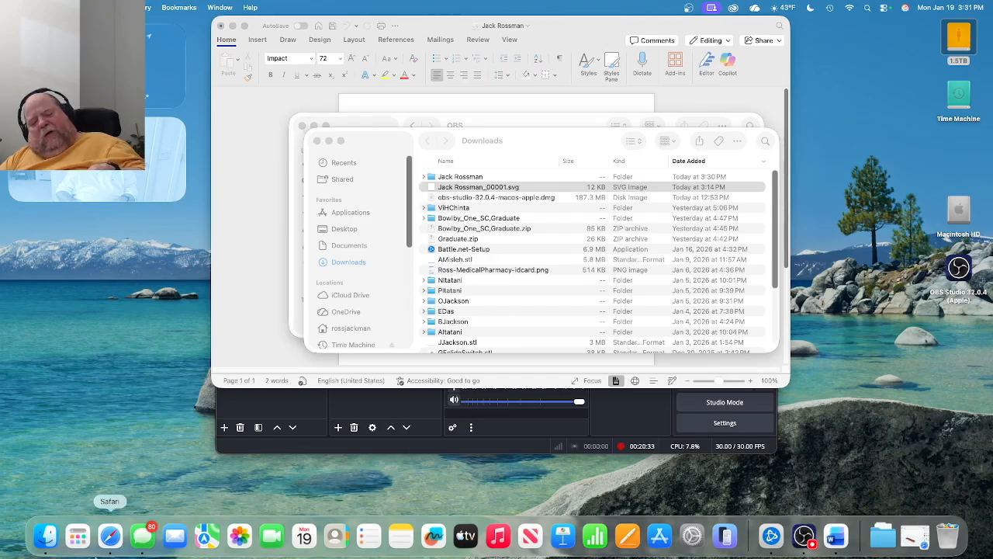
click(48, 533)
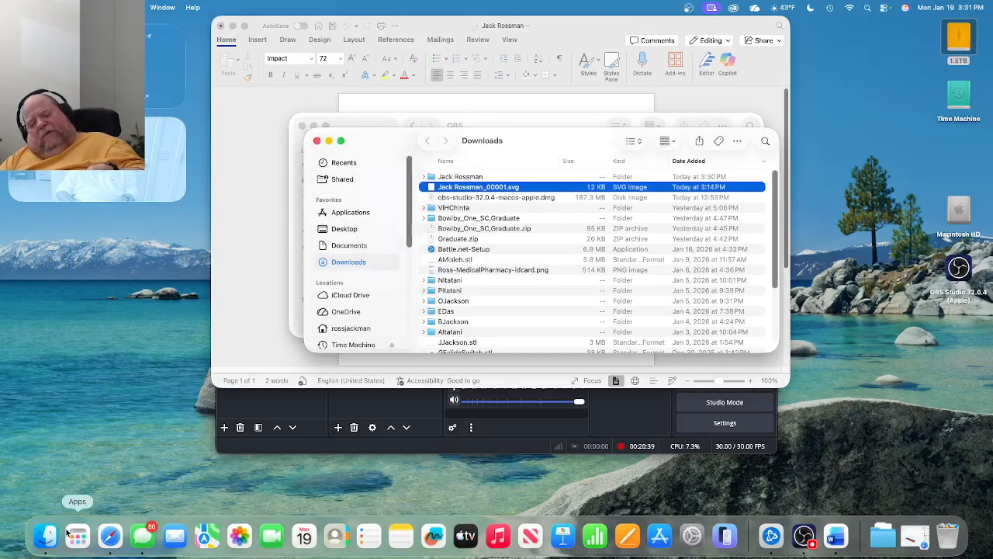
click(71, 534)
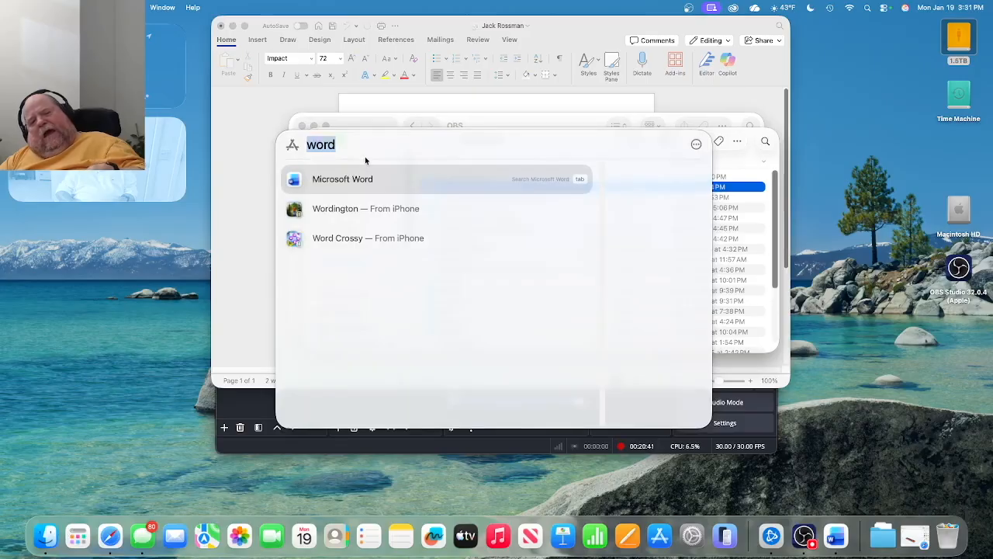
Search 'bam' and launch BambuStudio from the results.
text(ba)
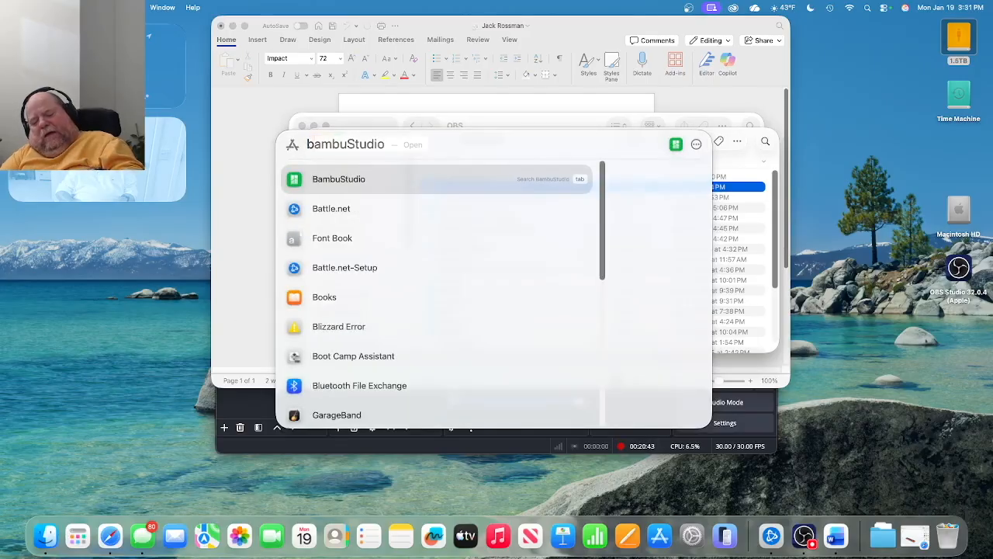
text(m)
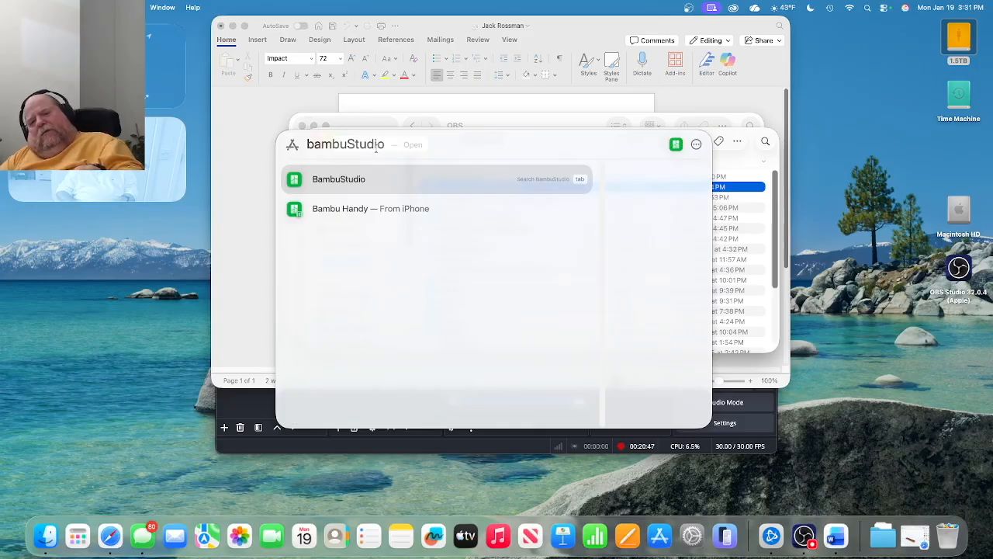
key(BackSpace)
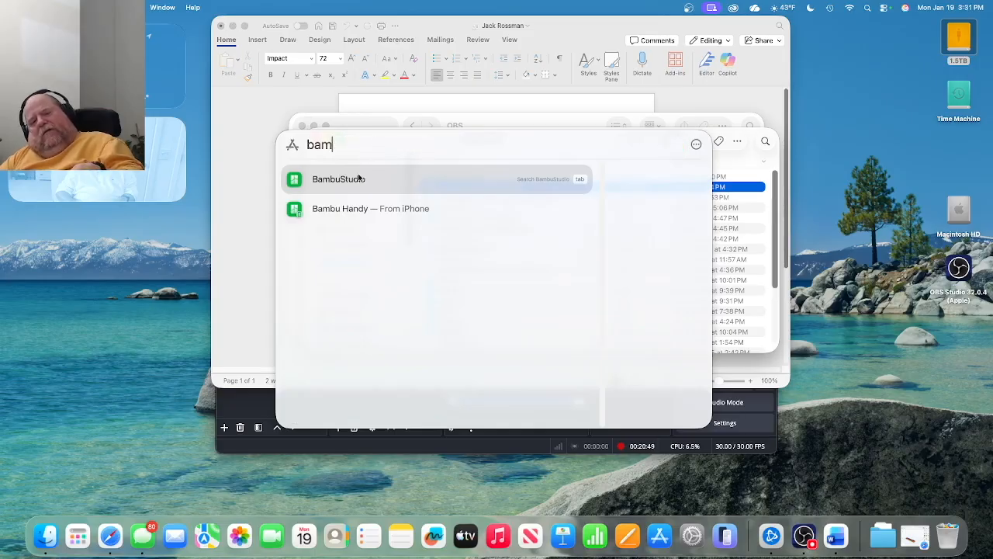
key(Return)
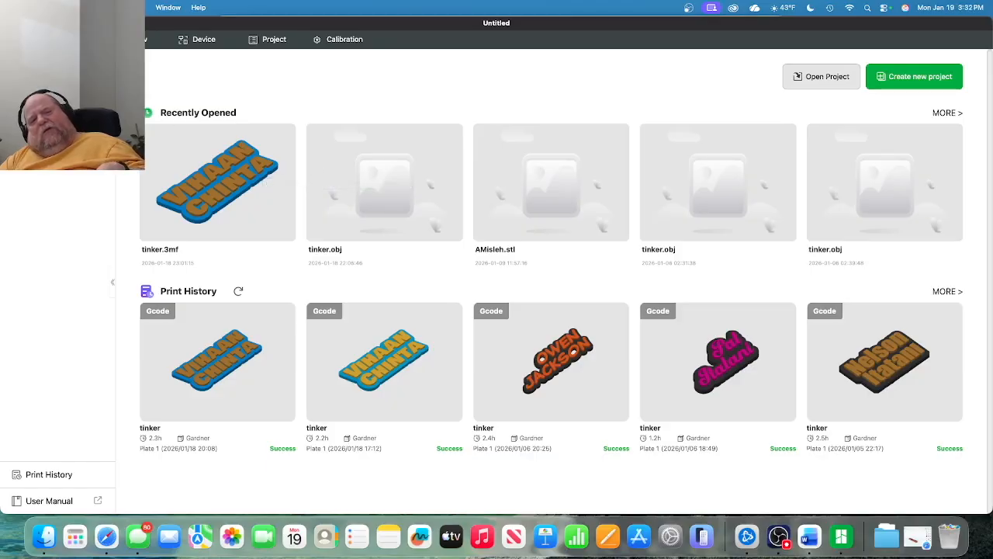
Switch to the Device page and reopen the File menu for importing.
click(86, 7)
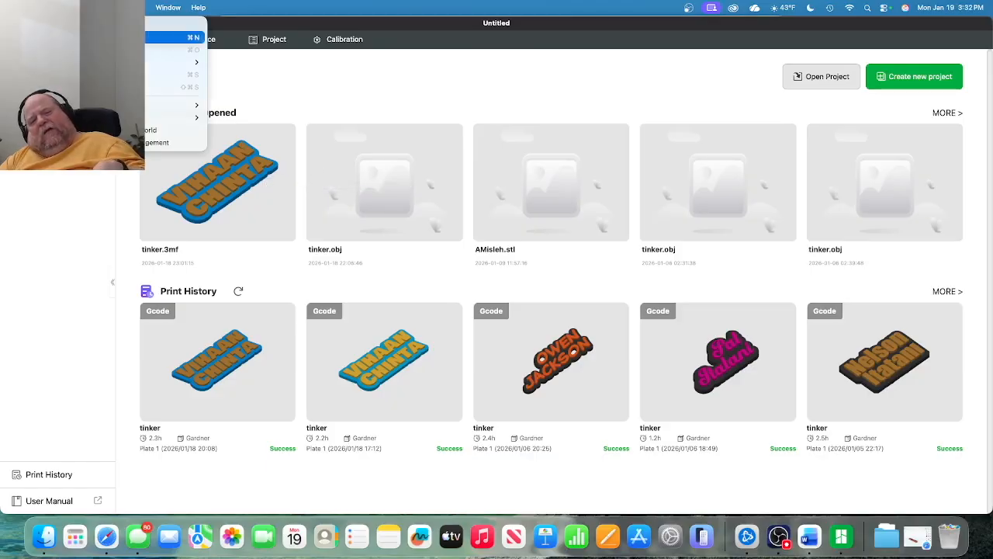
mouse_move(179, 105)
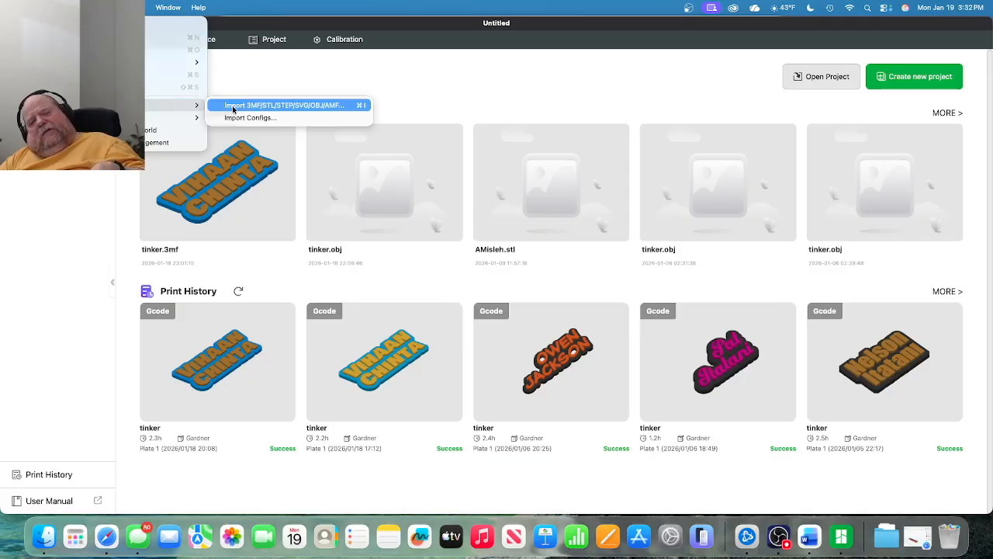
click(376, 42)
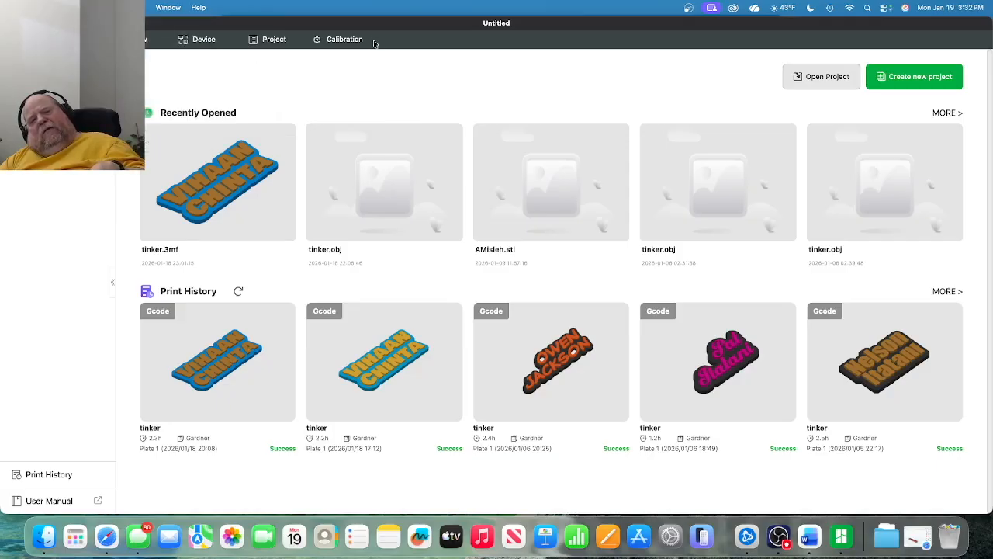
click(200, 39)
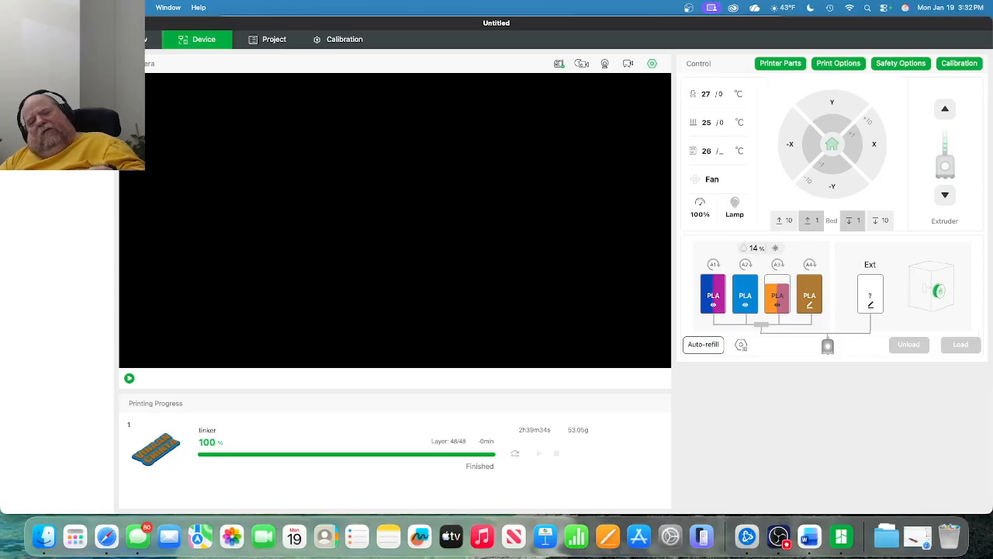
click(88, 7)
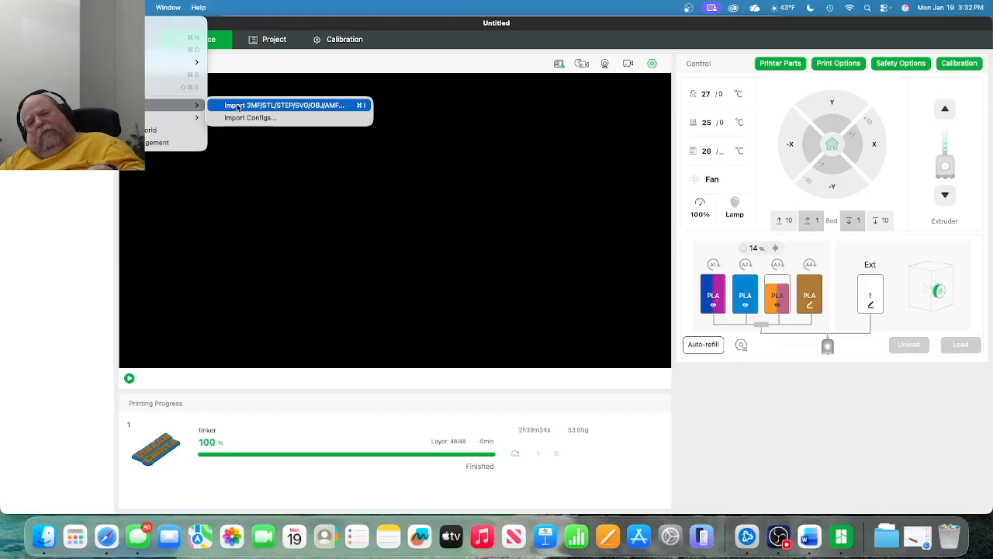
Import tinker.obj from the plaque's folder in Downloads.
click(238, 107)
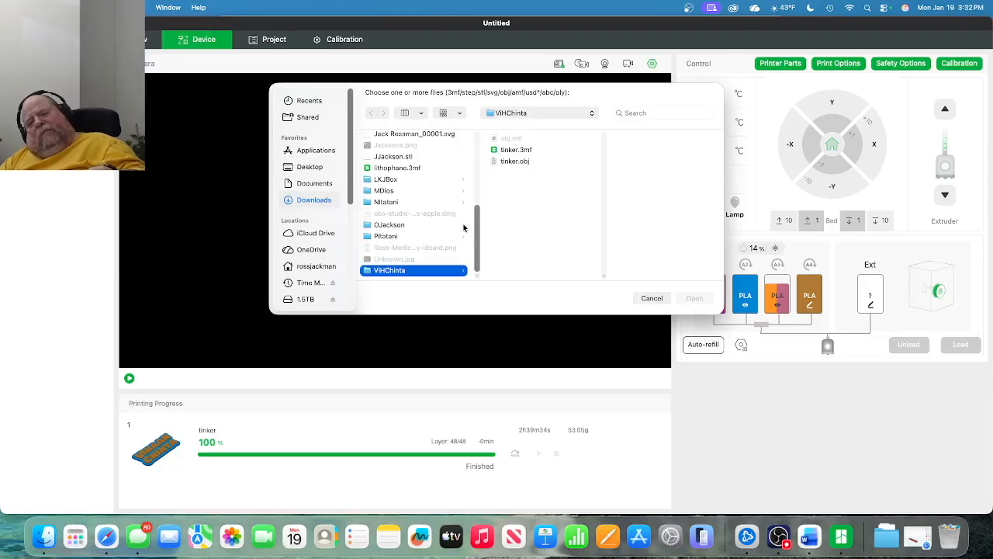
scroll(470, 229, up, 1)
scroll(470, 230, up, 10)
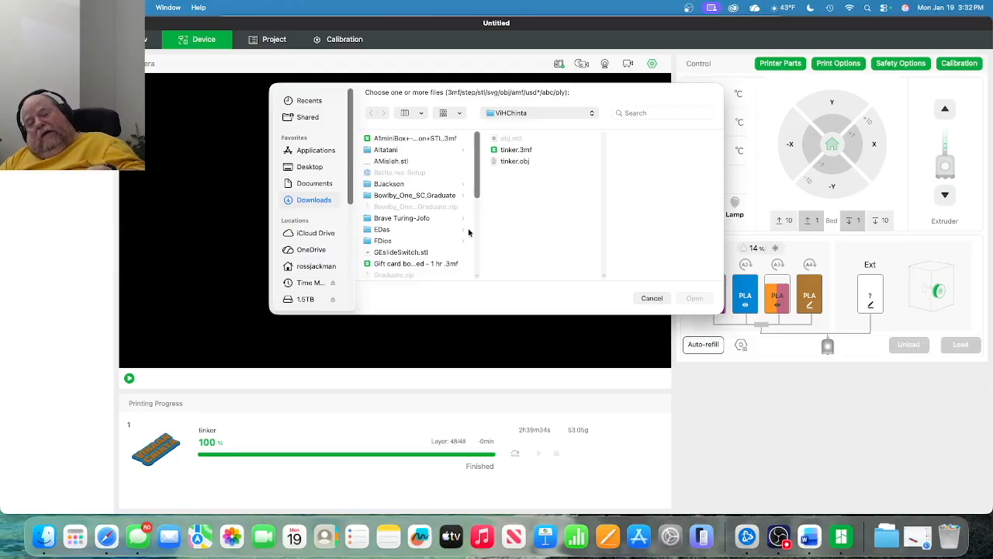
scroll(419, 219, down, 1)
scroll(417, 220, down, 1)
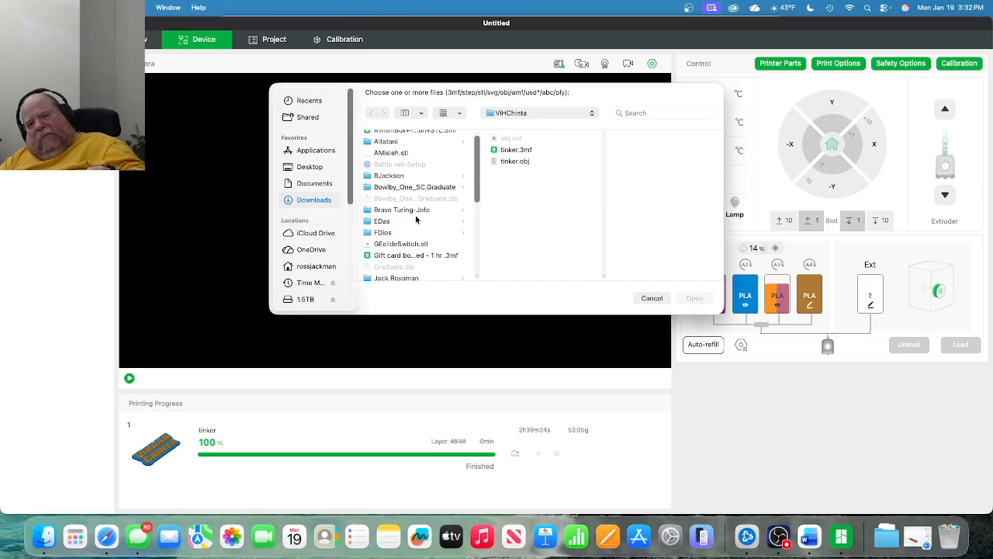
scroll(416, 220, down, 1)
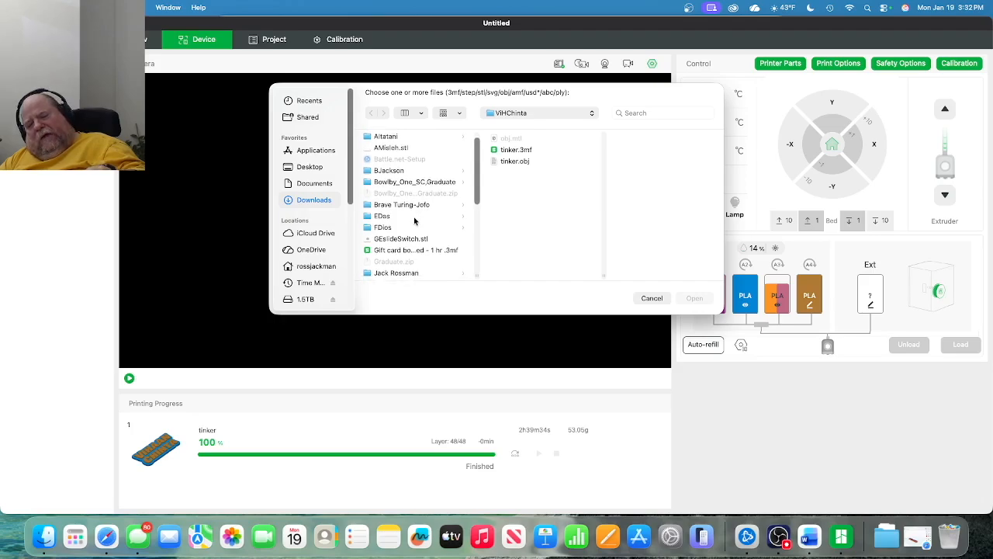
scroll(413, 223, down, 2)
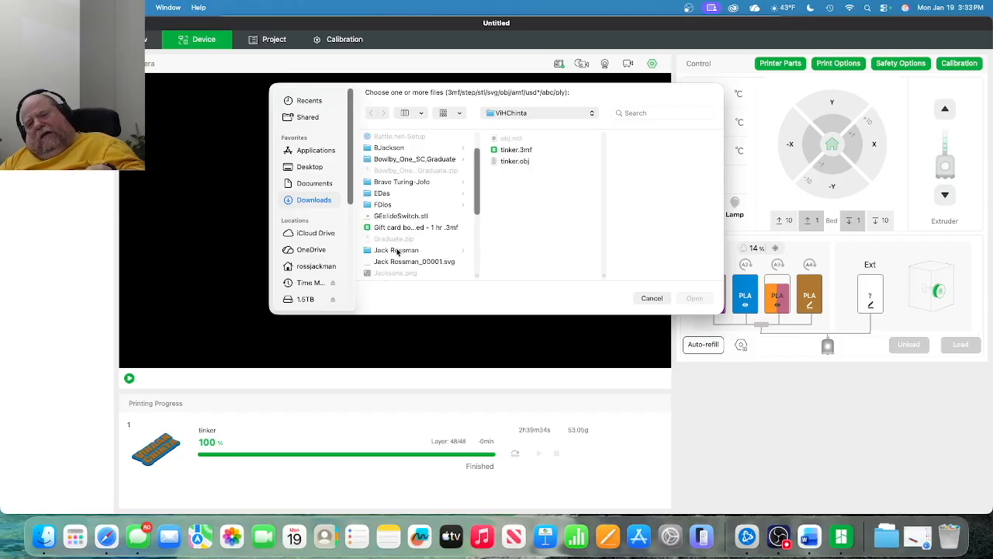
click(397, 251)
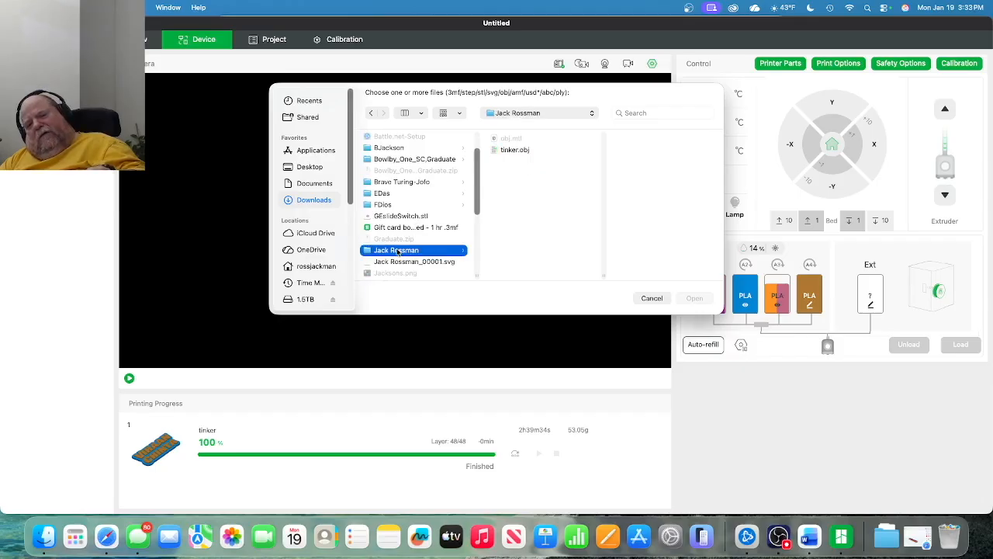
click(513, 152)
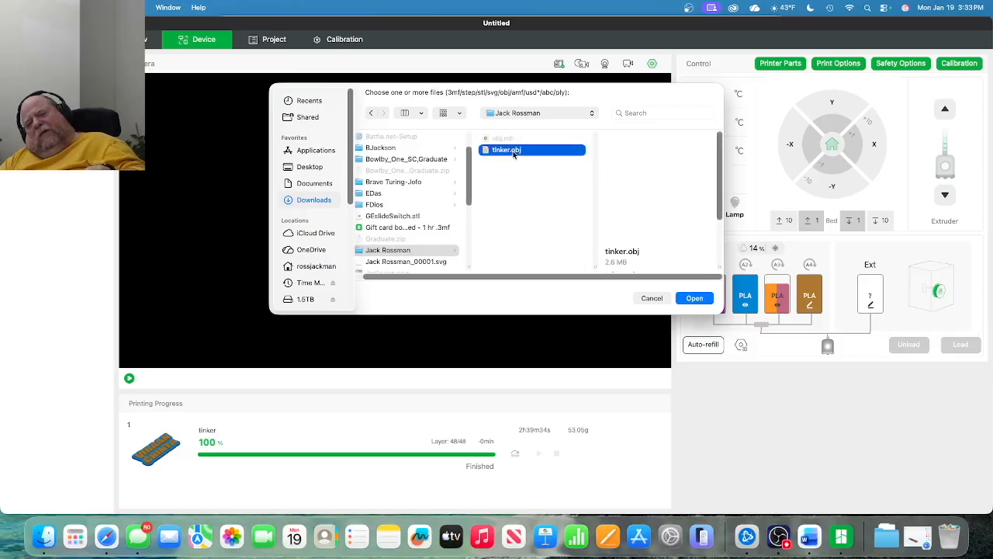
double_click(513, 152)
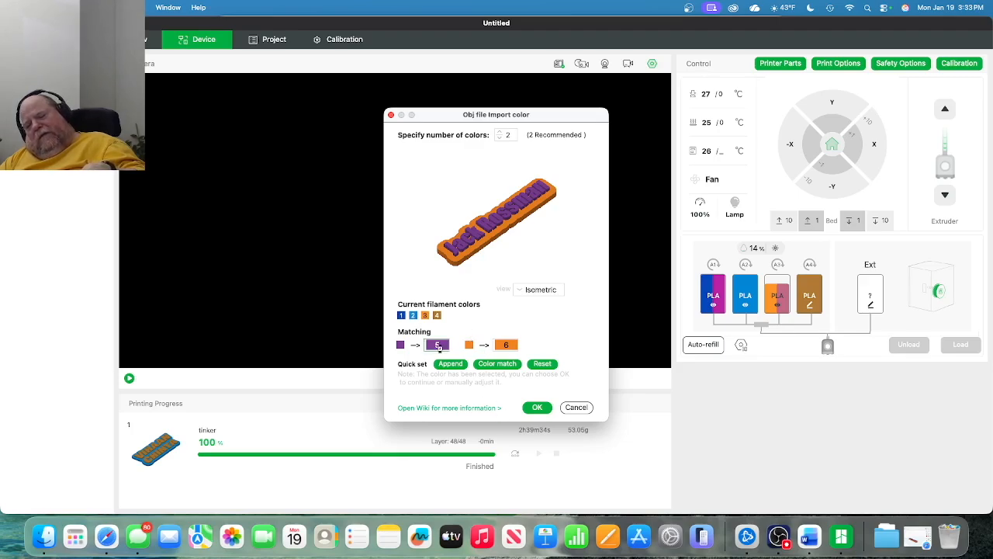
Accept the purple-5, orange-6 mapping, slice the plate (1h2m, 13.68 g), and start sending it.
click(528, 409)
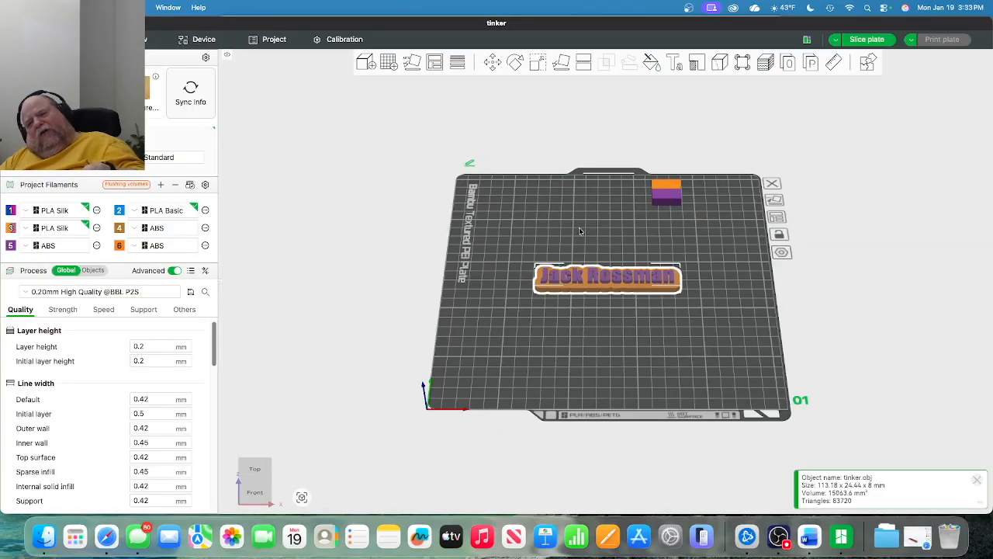
click(860, 41)
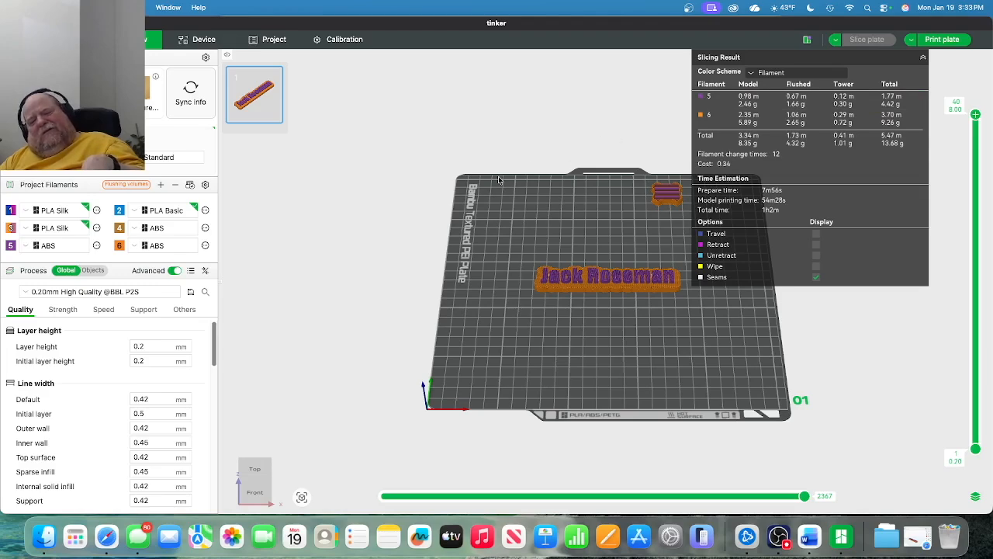
click(961, 45)
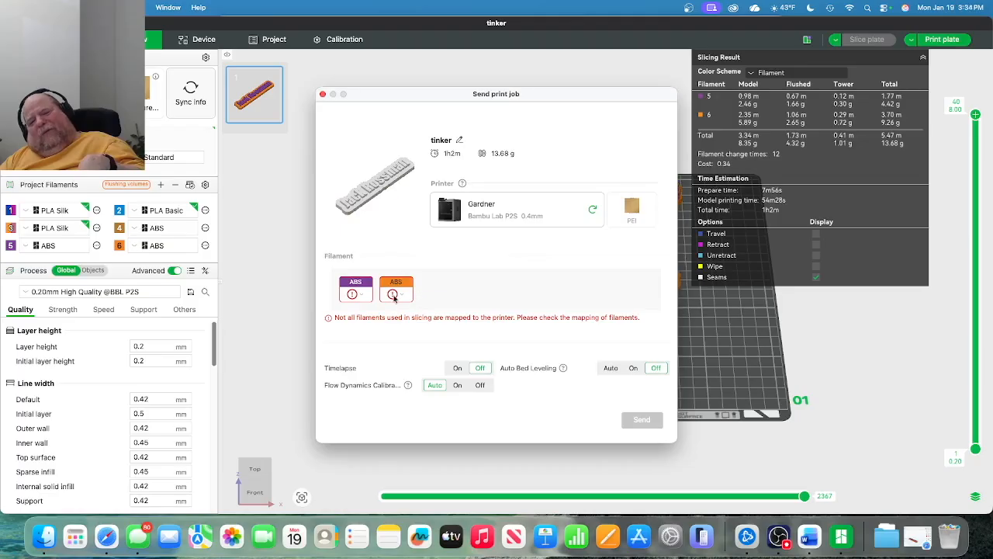
click(352, 293)
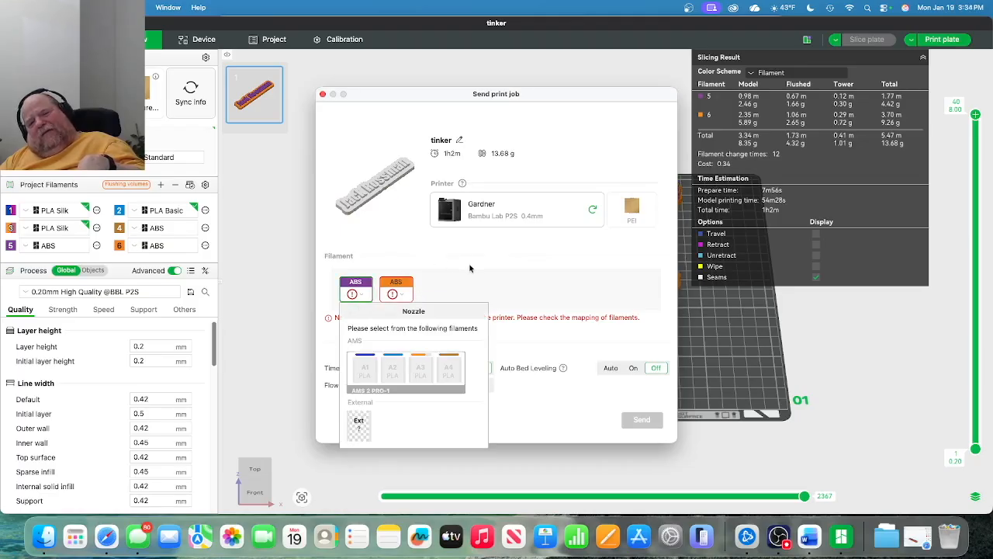
Close the filament choices and cancel the Send print job dialog.
click(470, 268)
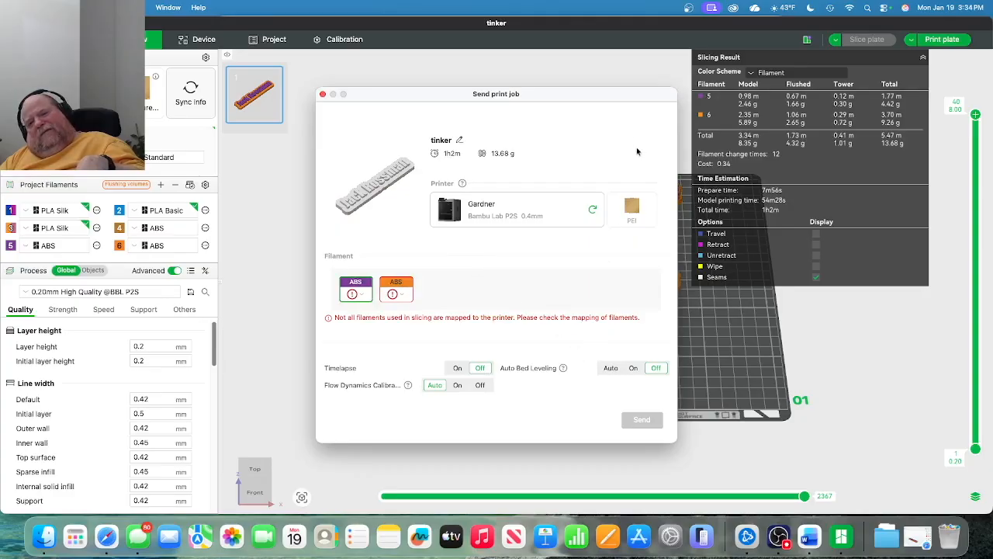
click(323, 94)
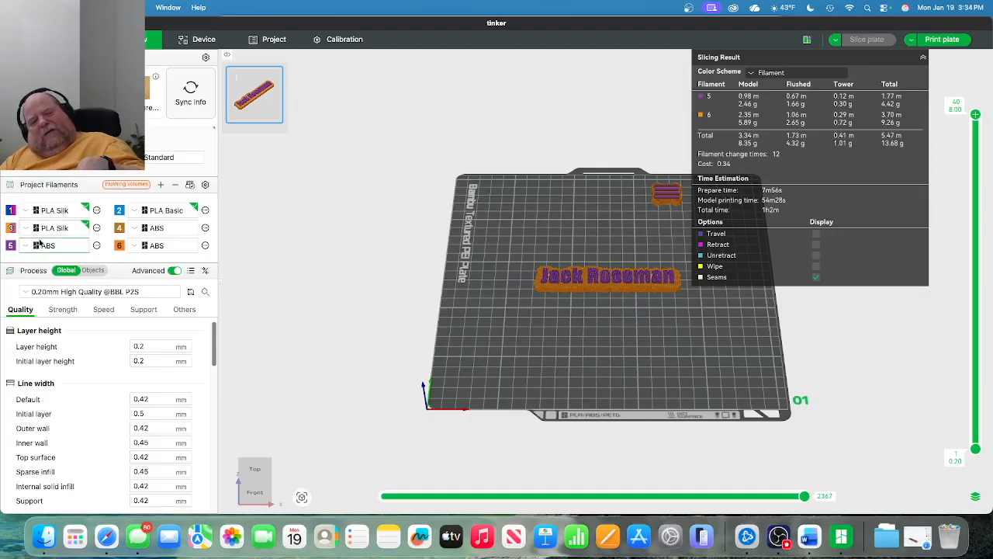
Delete the three ABS filaments from the project filament list.
click(97, 248)
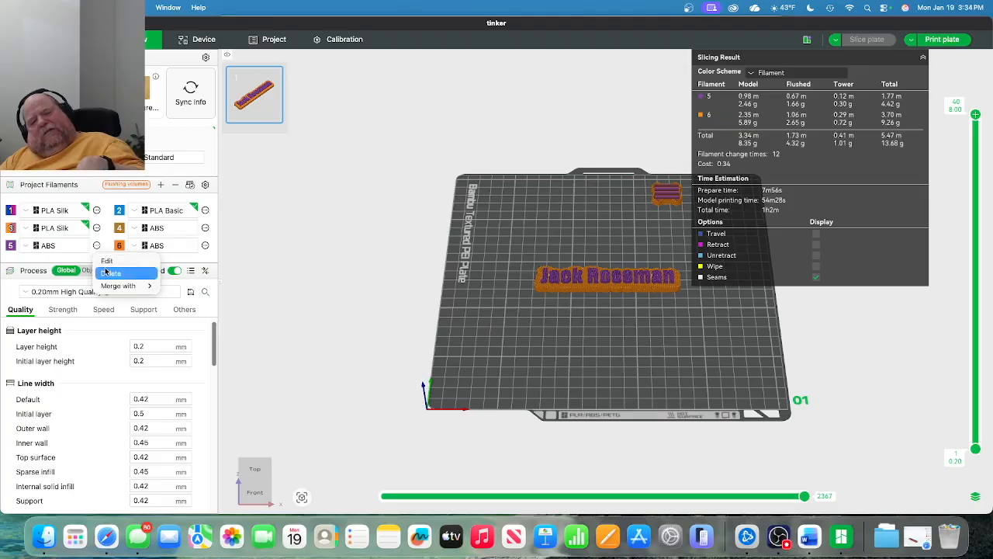
click(110, 273)
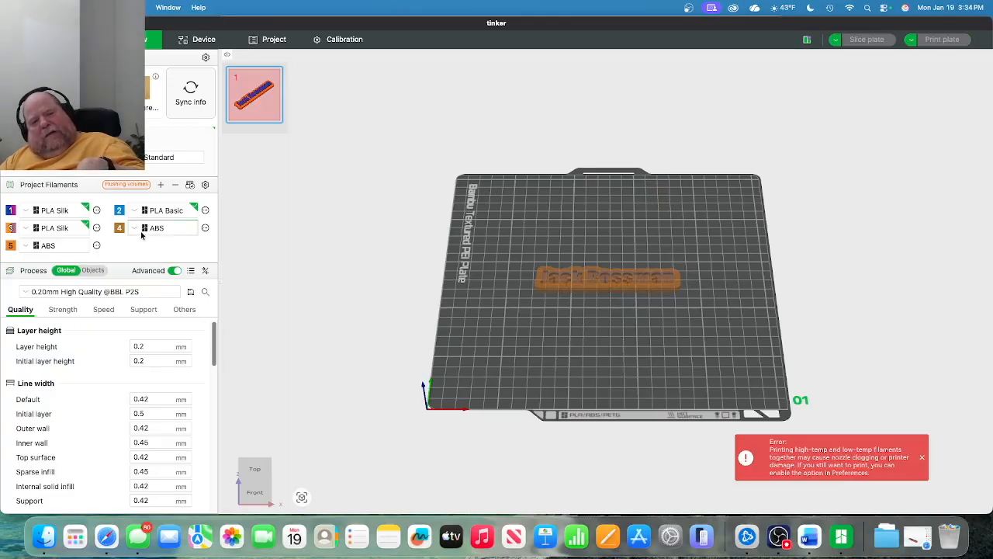
click(97, 245)
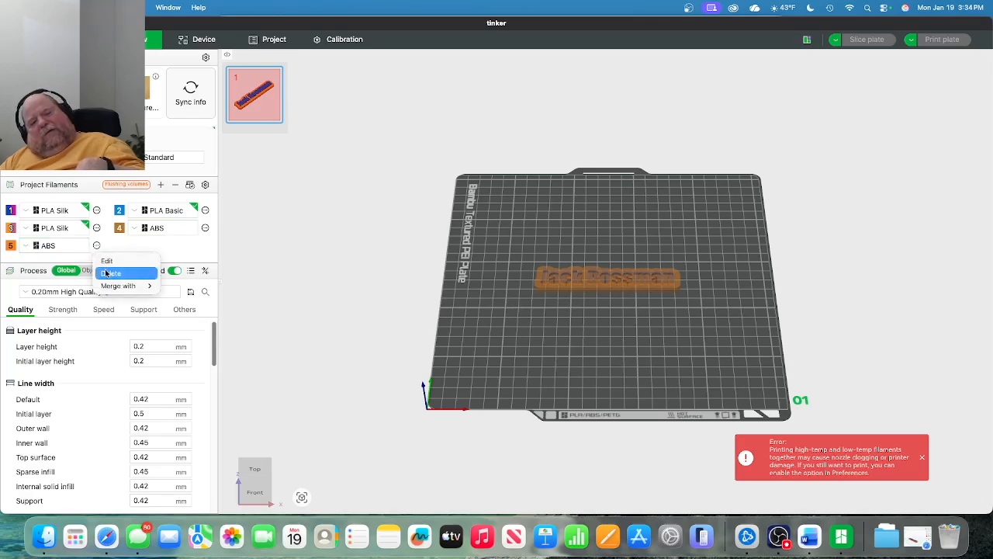
click(109, 274)
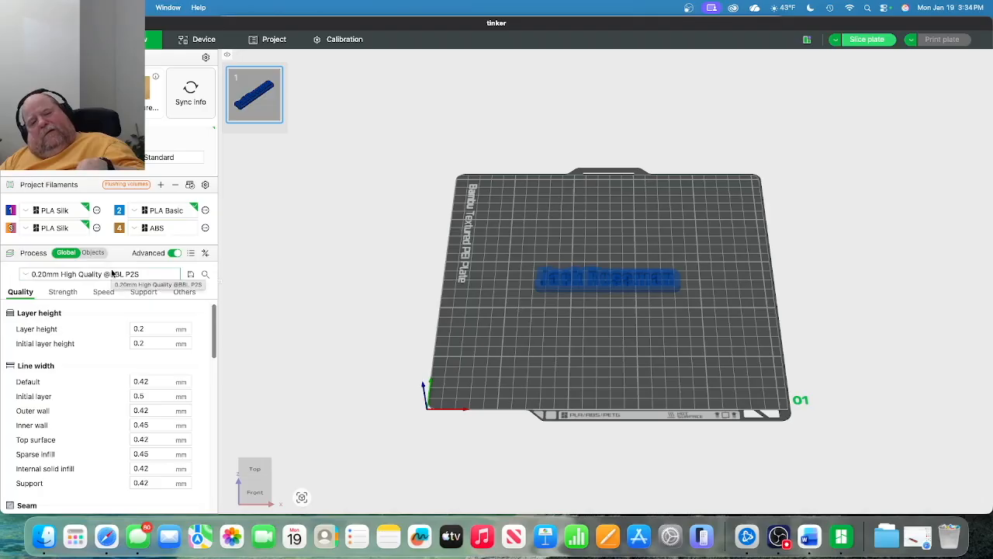
click(206, 228)
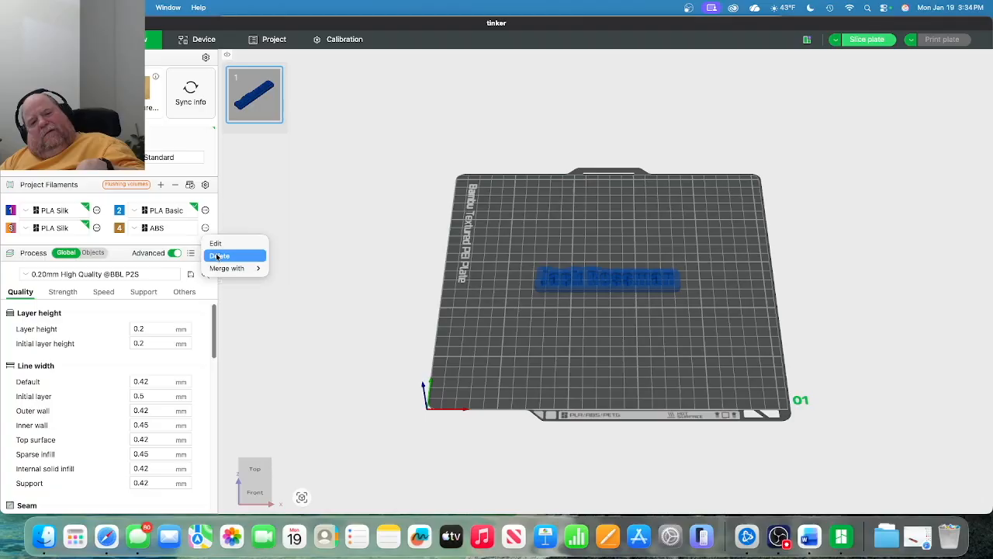
click(218, 256)
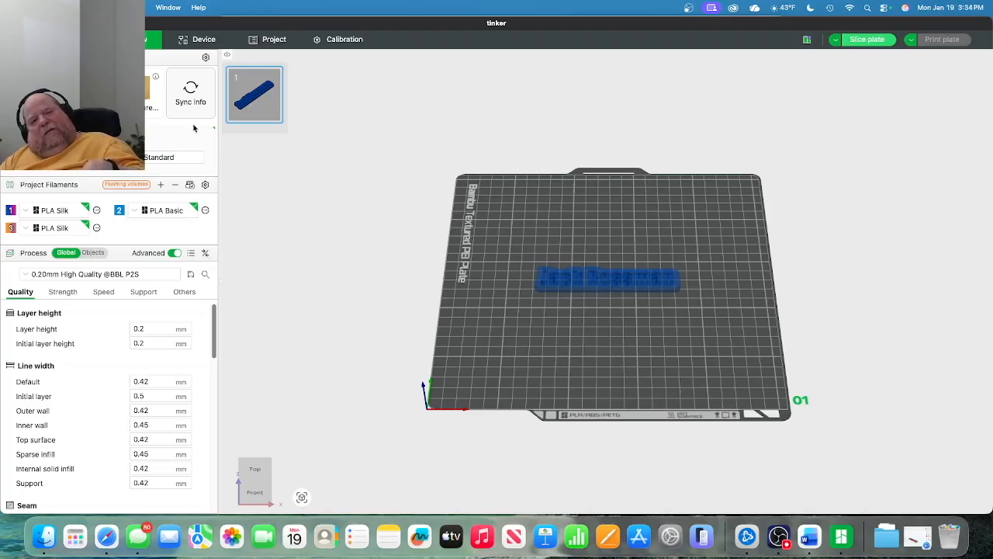
Overwrite the project filaments with the printer's, adding Generic PLA Silk as filament 4.
click(190, 185)
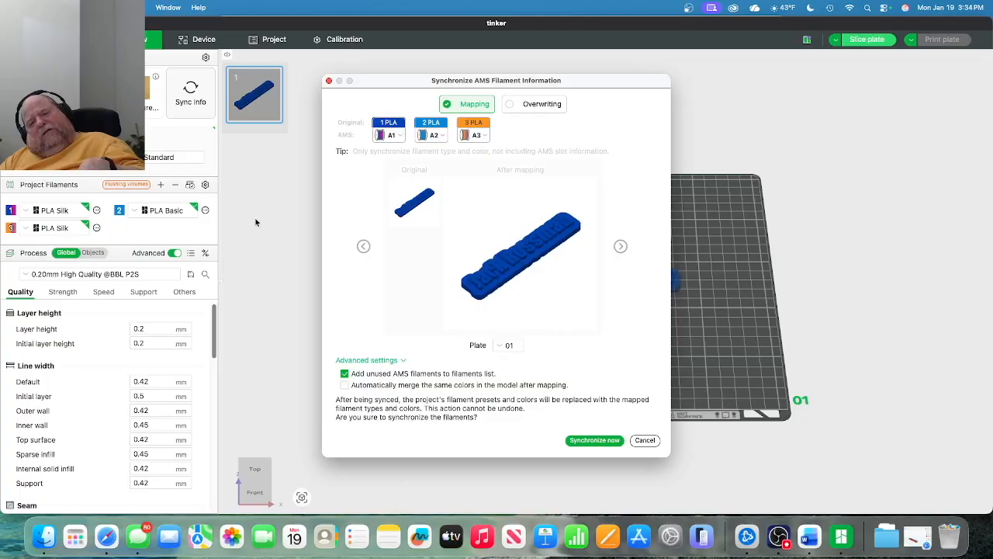
click(528, 108)
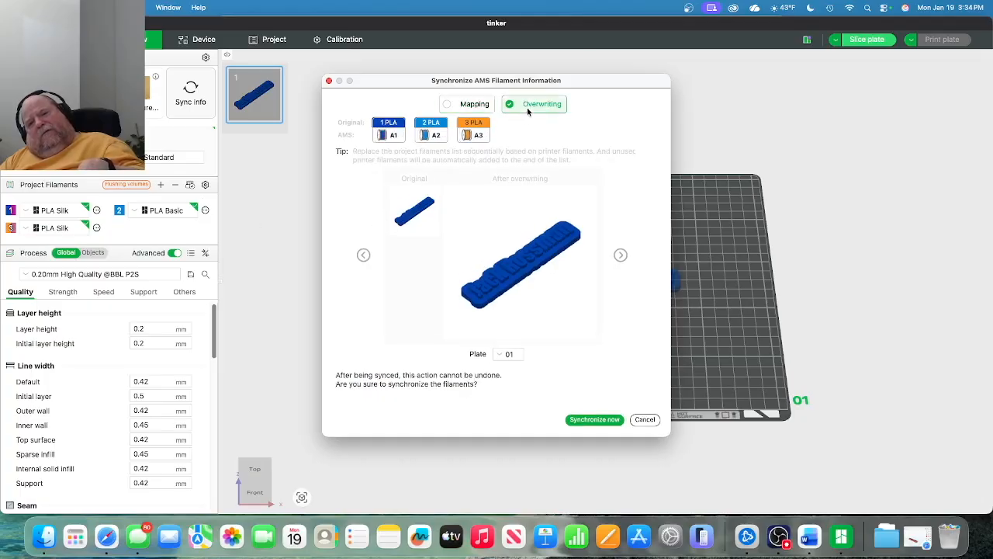
click(573, 417)
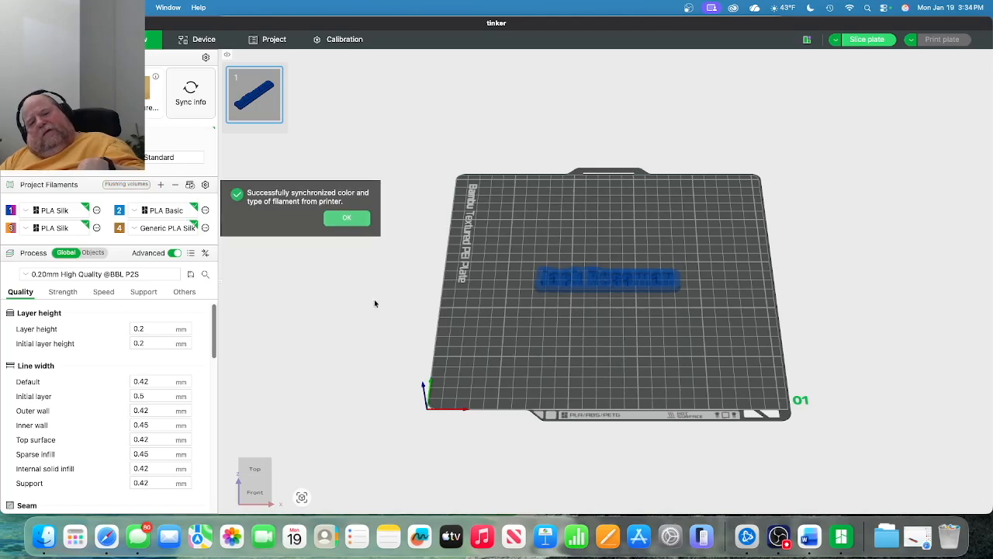
click(347, 219)
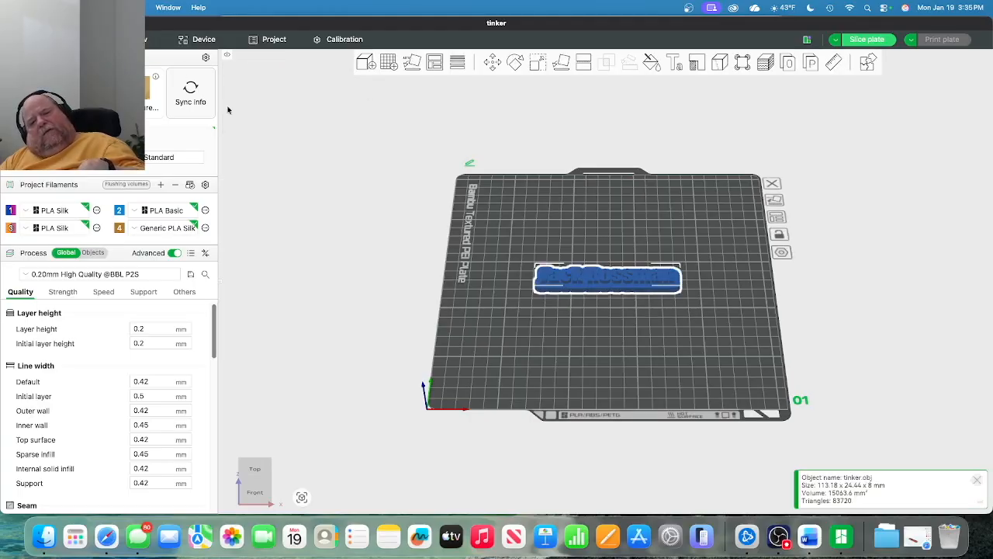
Assign filament 3, Bambu PLA Silk, to the whole nameplate so it turns orange.
scroll(494, 262, up, 3)
key(z)
right_click(551, 301)
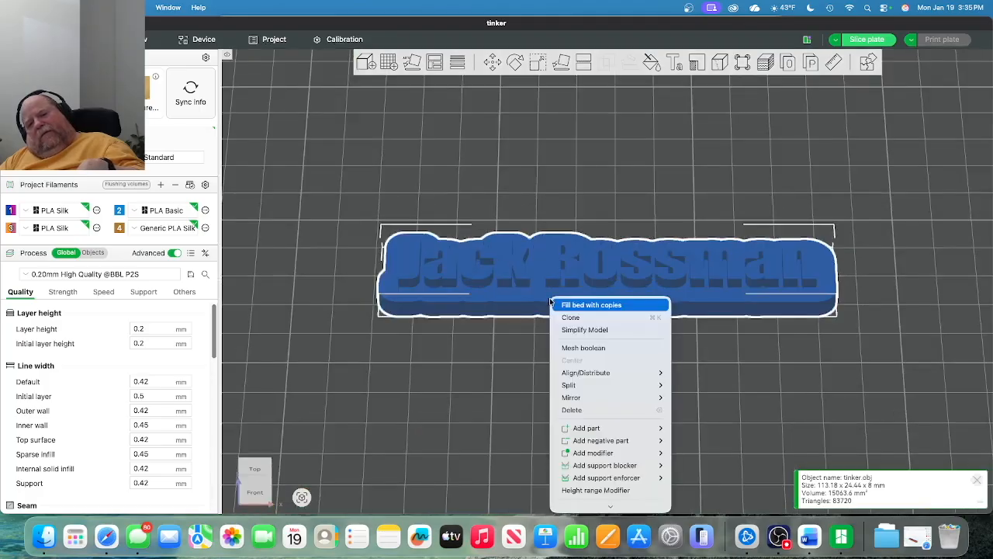
mouse_move(587, 468)
mouse_move(589, 516)
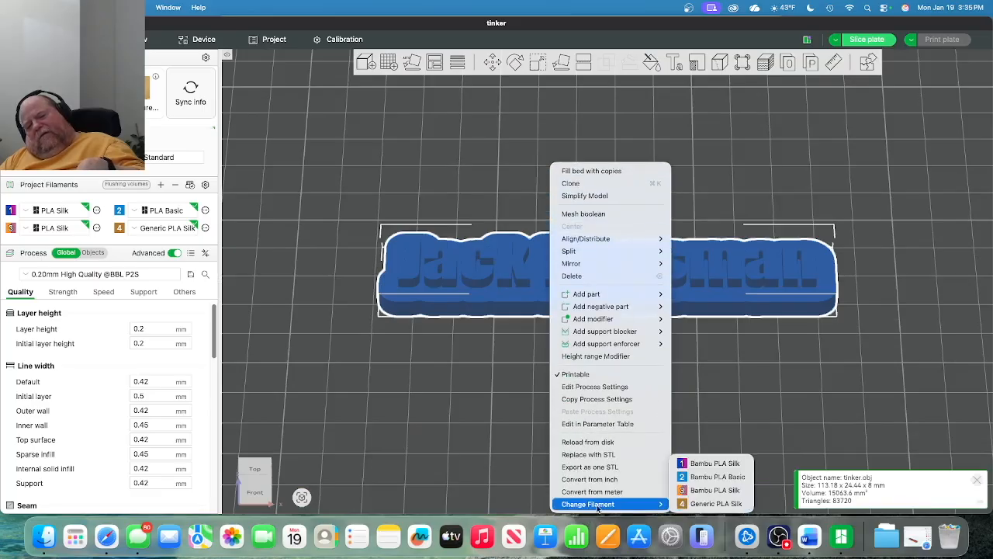
click(715, 490)
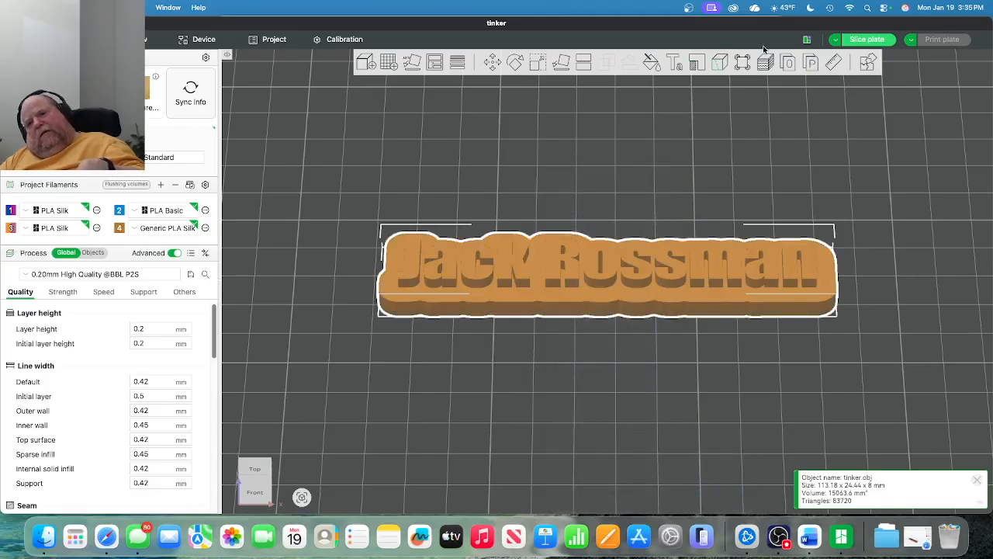
click(652, 64)
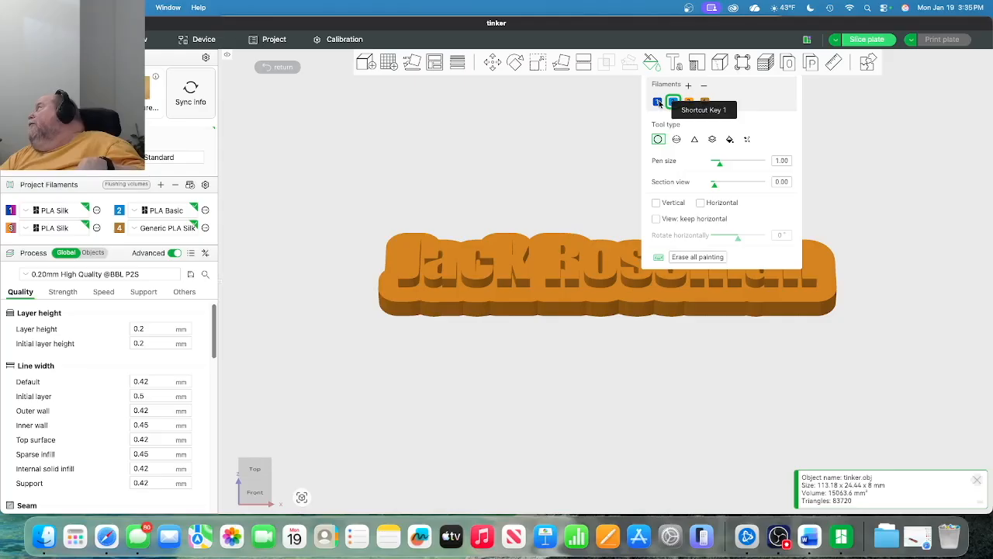
click(659, 102)
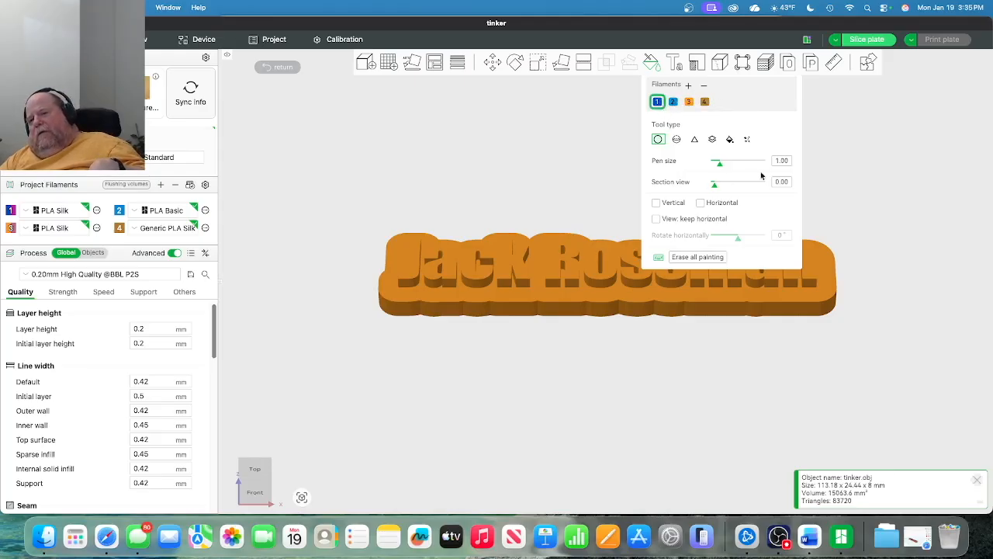
click(730, 140)
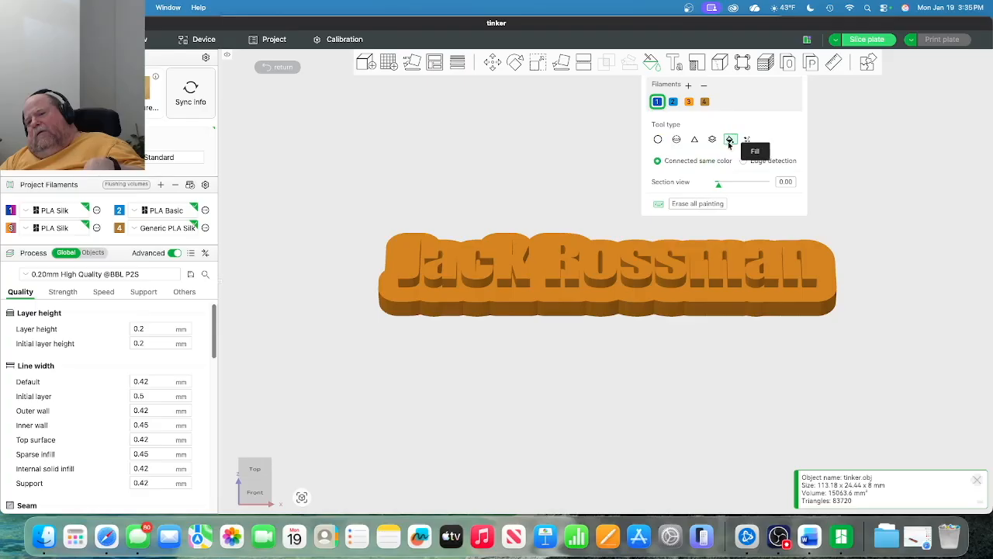
click(412, 263)
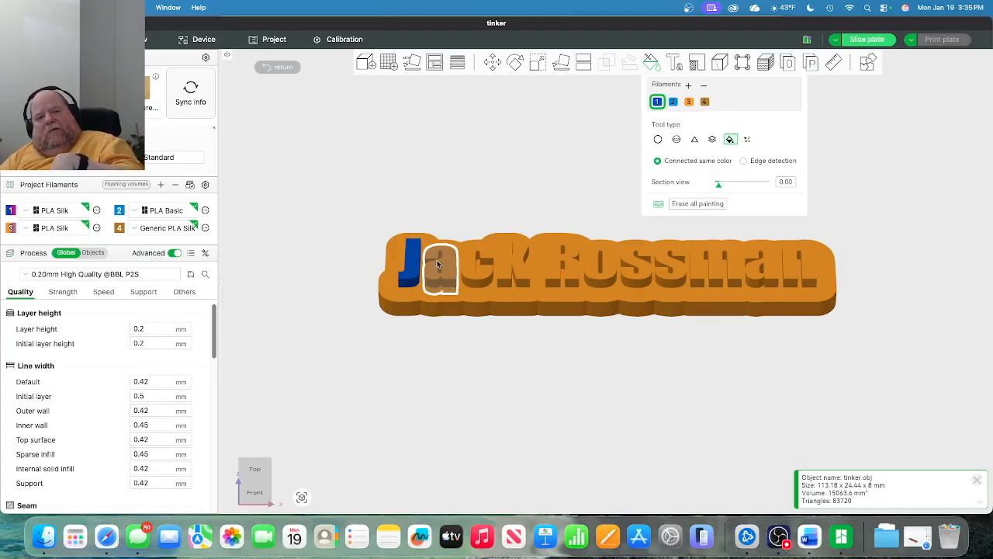
click(437, 263)
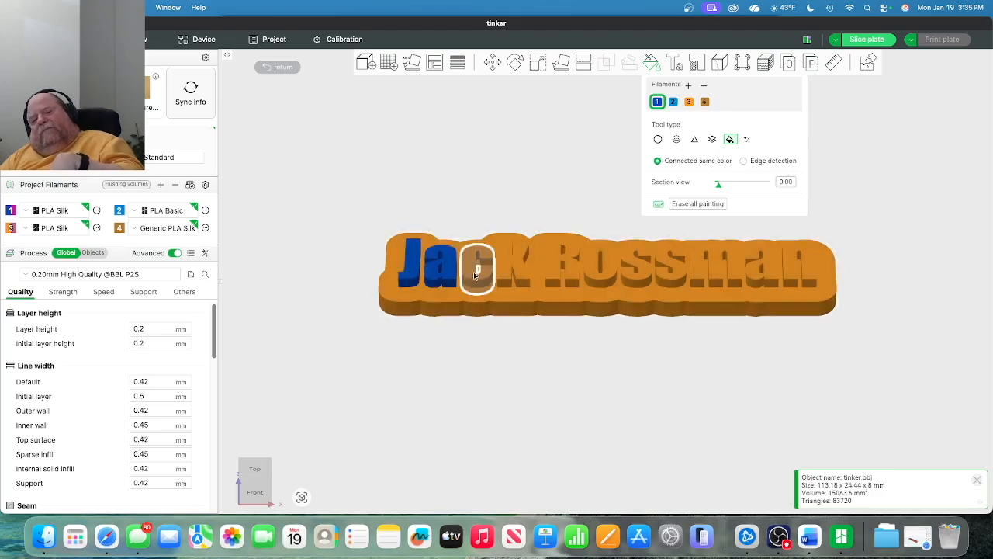
click(475, 273)
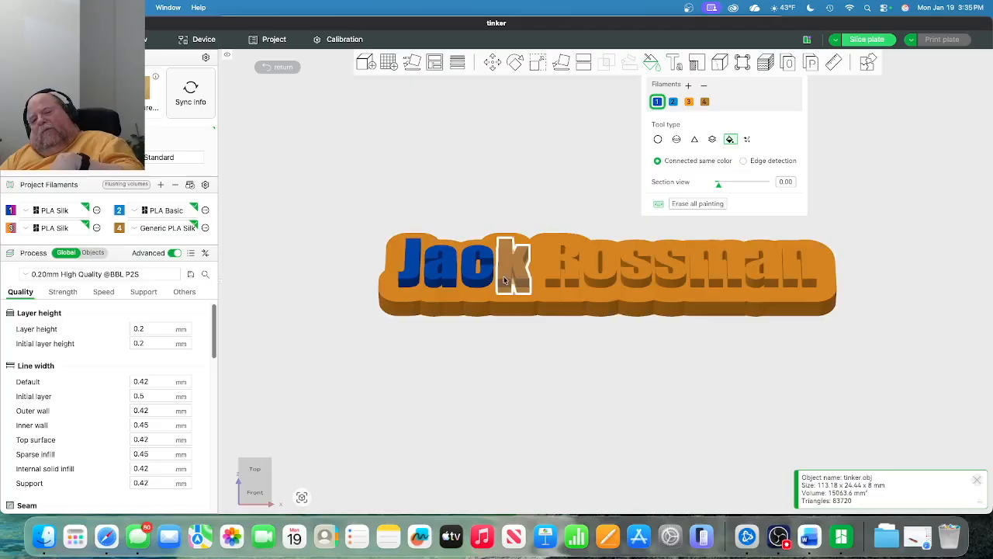
click(509, 275)
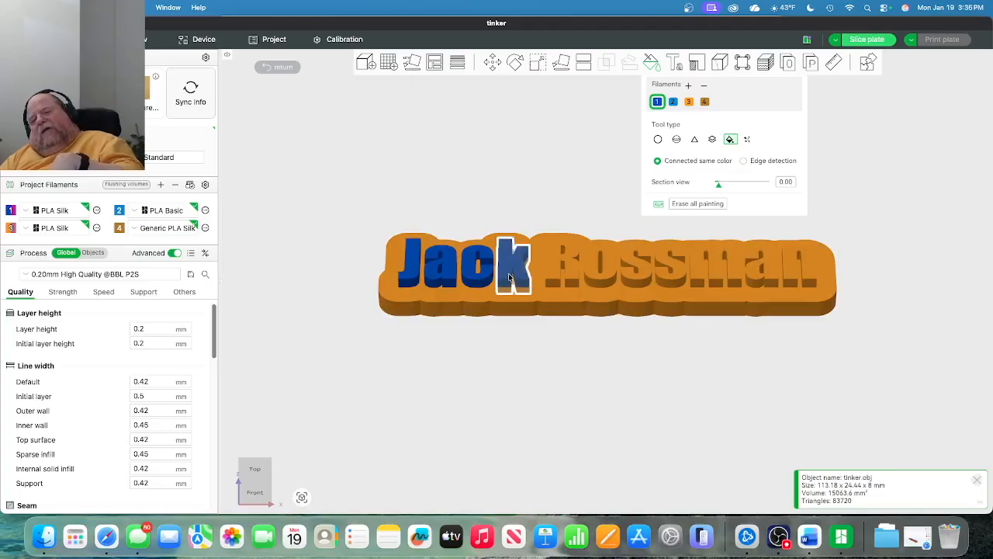
click(552, 278)
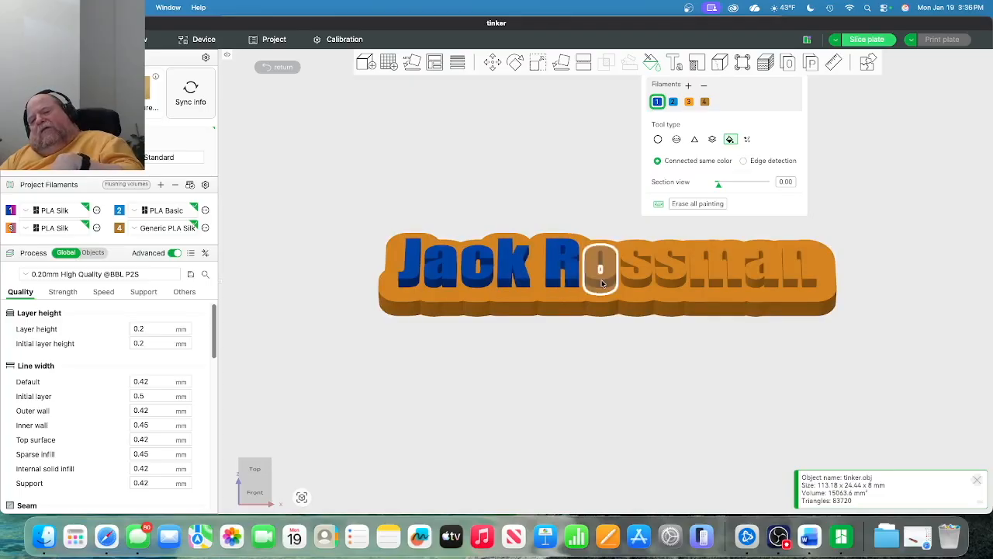
click(601, 283)
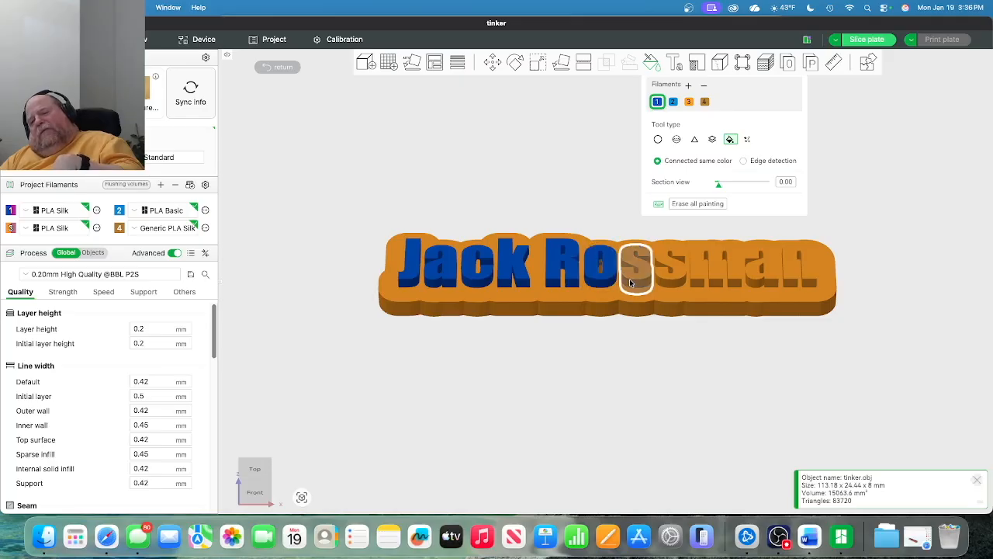
click(635, 282)
click(670, 277)
click(695, 279)
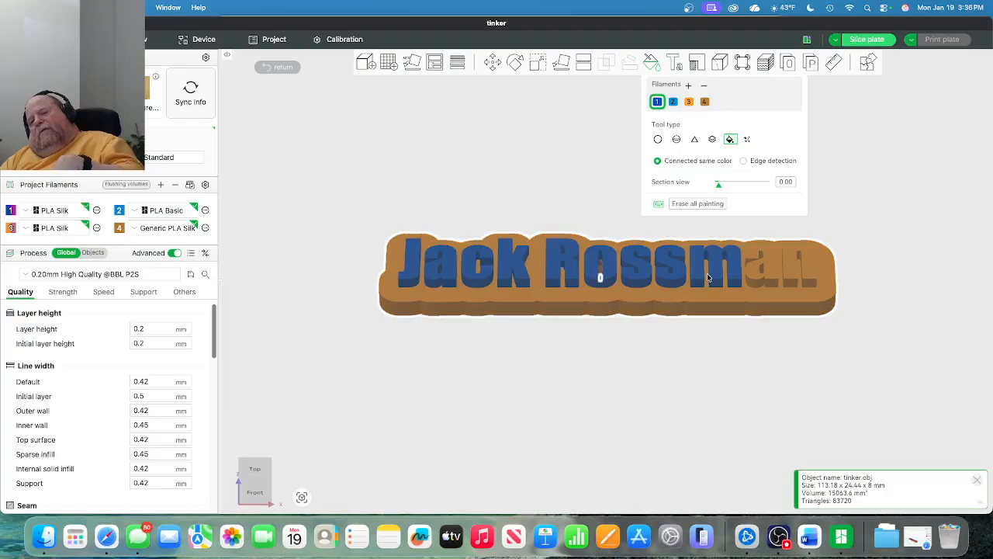
click(755, 273)
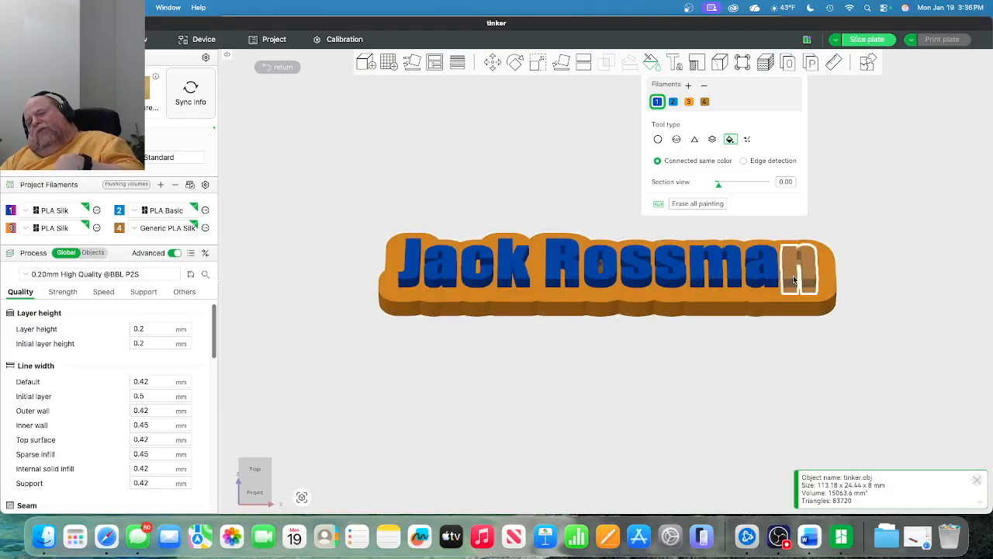
click(793, 279)
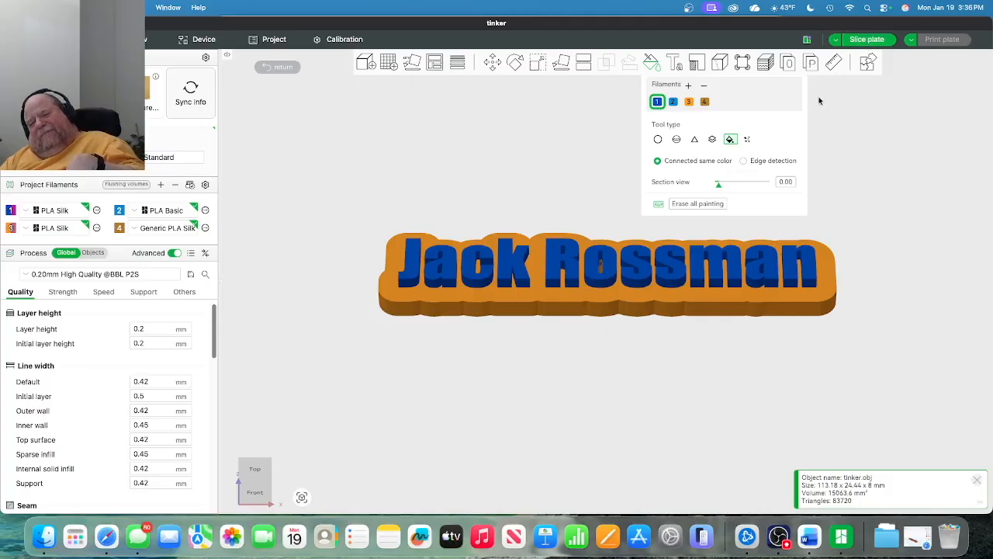
mouse_move(427, 131)
right_down()
mouse_move(427, 151)
mouse_move(433, 141)
right_up()
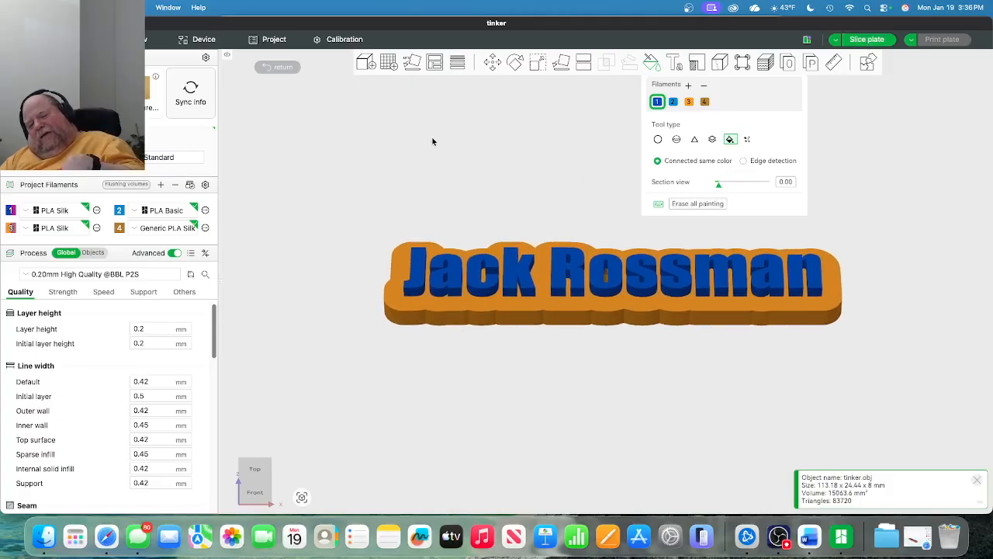
Slice the two-colour plaque (about 1h6m, 18.78 g), inspect the preview, then return to Prepare.
click(149, 42)
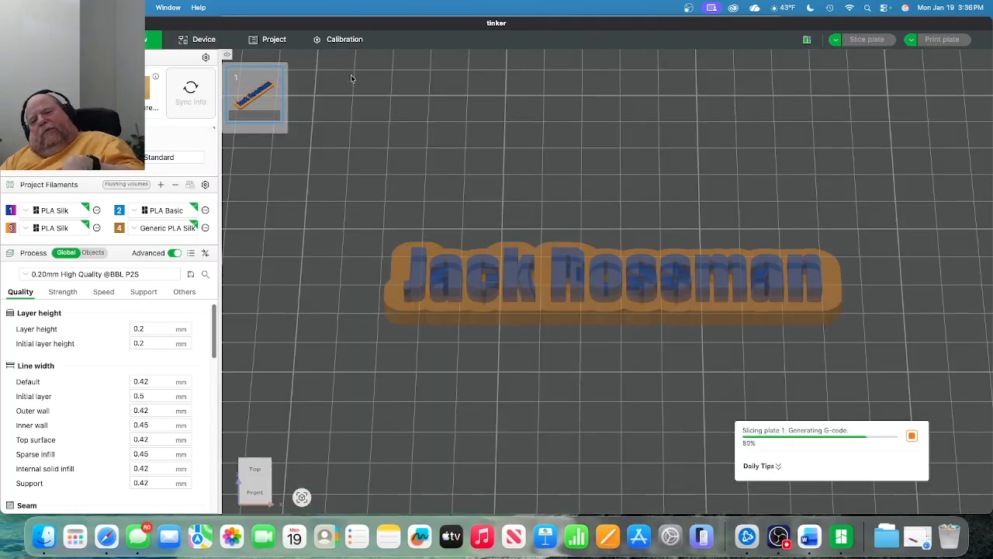
right_drag(407, 136, 413, 124)
drag(412, 120, 414, 150)
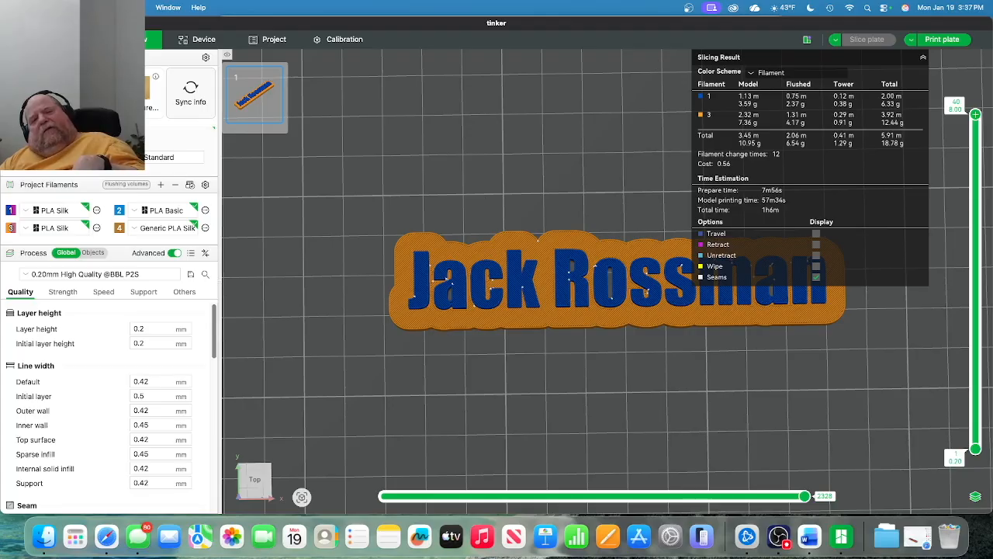
key(super+1)
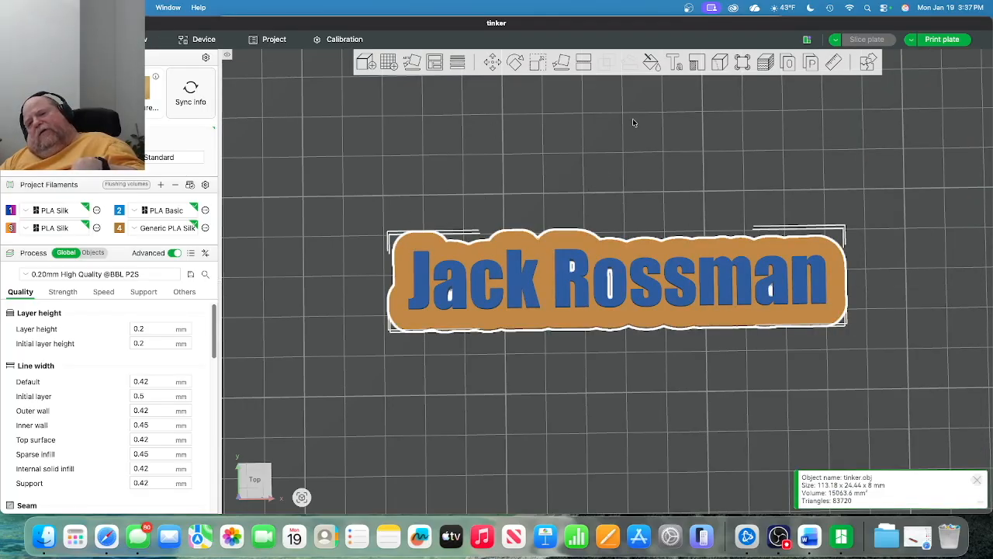
Scale the nameplate uniformly to 120%, making it 135.82 × 29.33 × 9.60 mm.
click(612, 192)
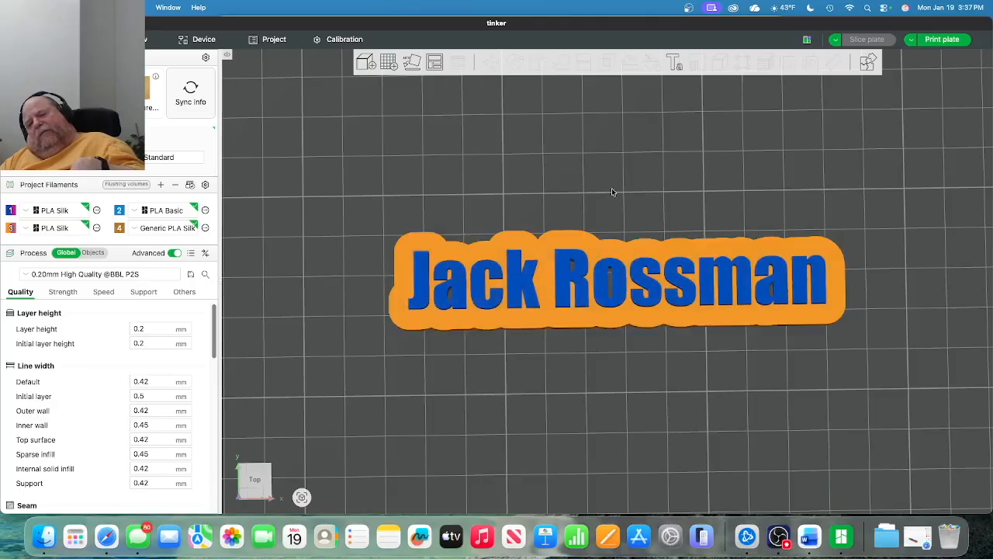
click(582, 251)
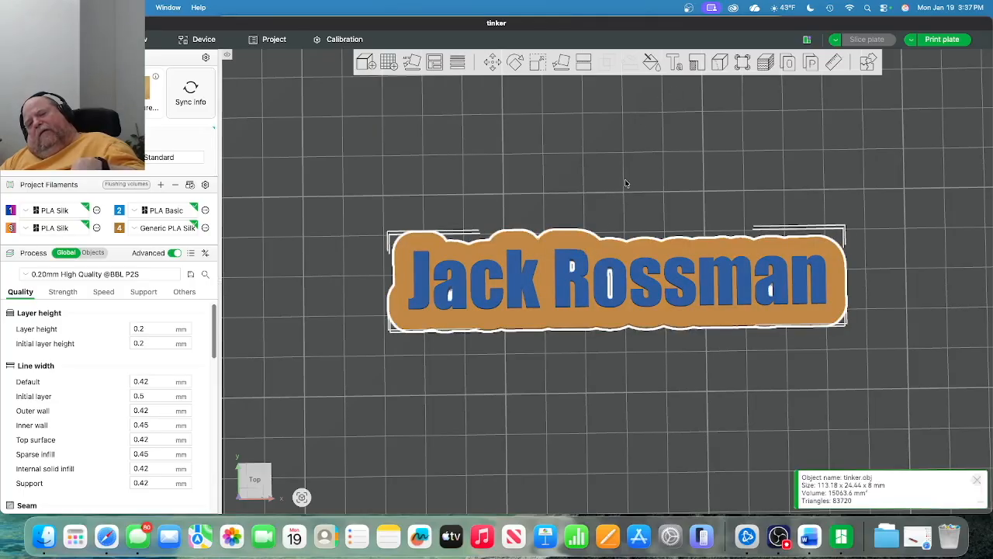
click(691, 65)
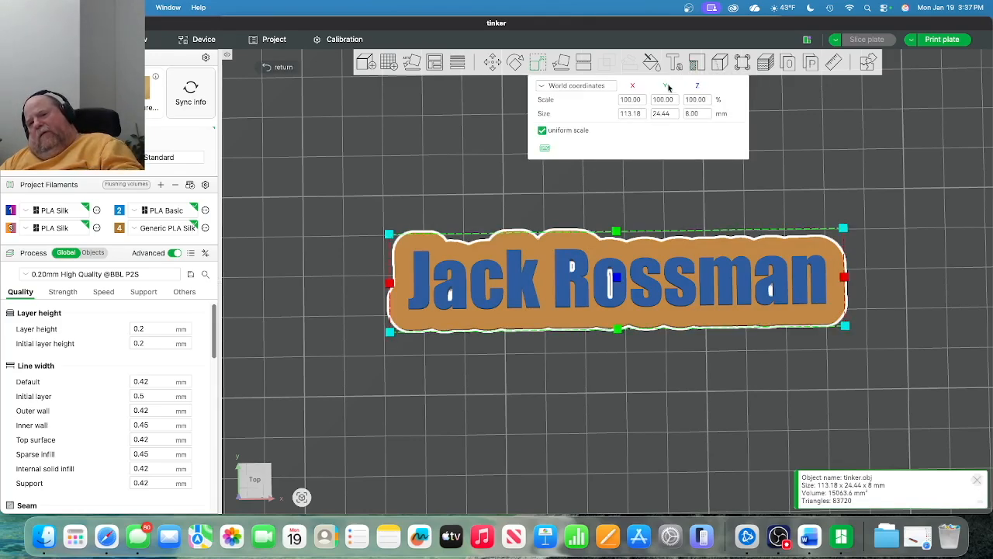
click(629, 102)
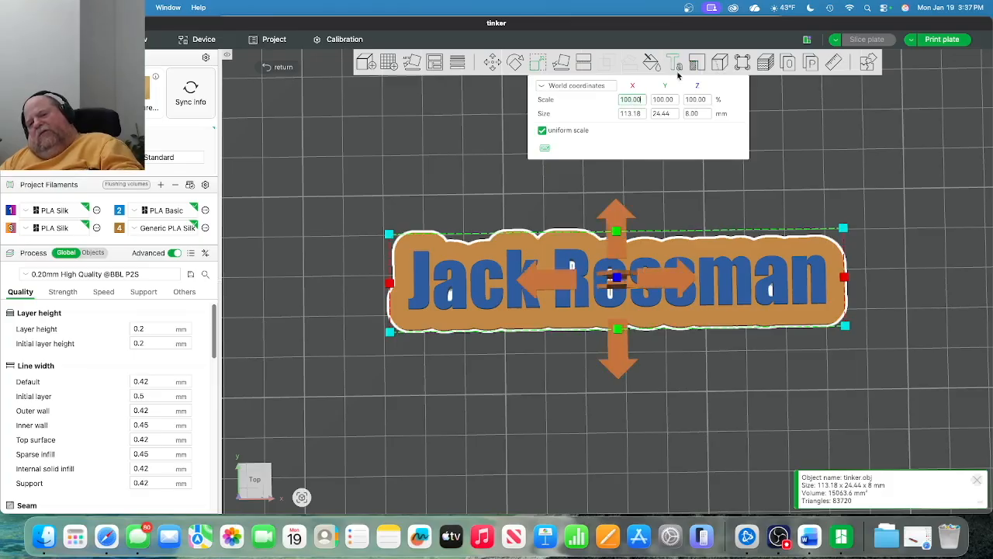
text(12)
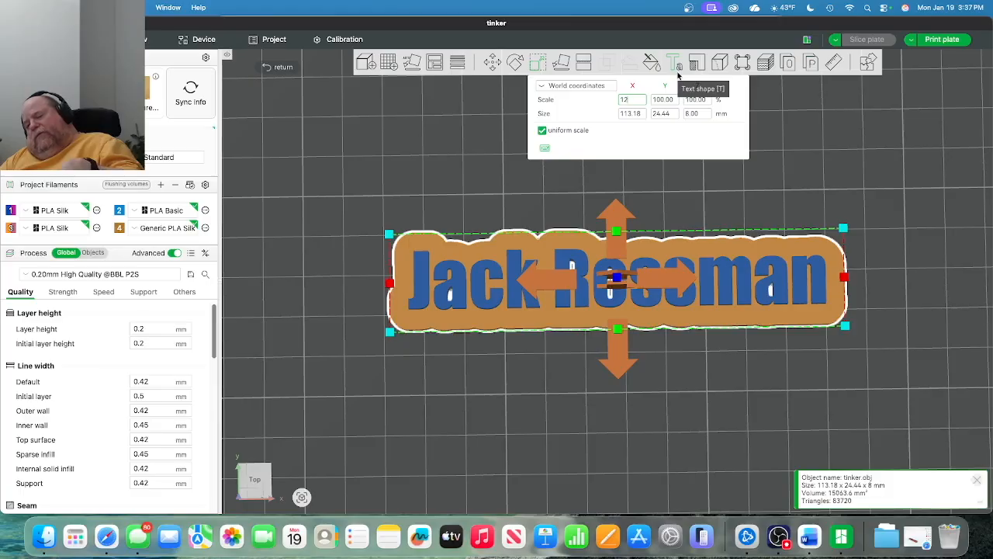
text(0)
key(Return)
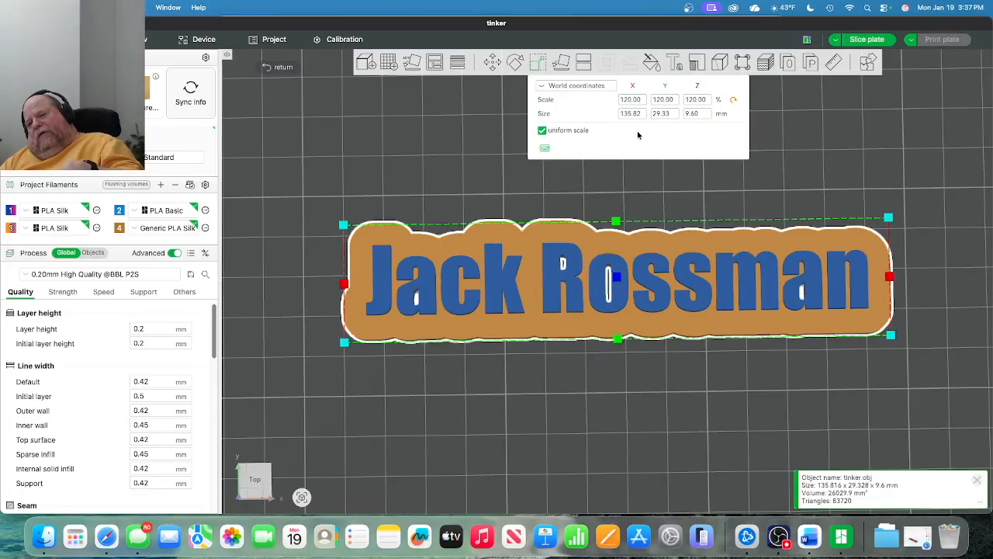
click(490, 178)
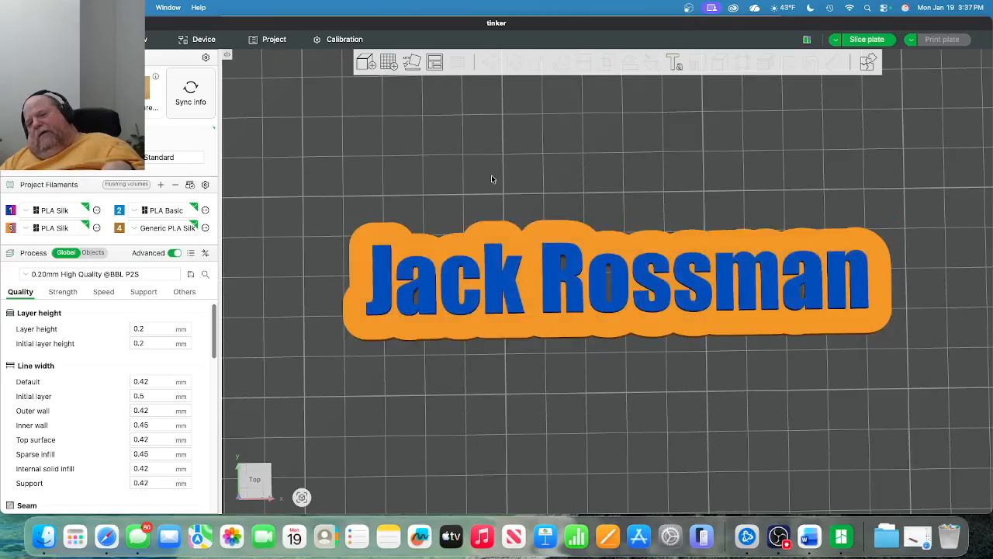
Re-slice the enlarged plaque, estimated at 1h23m and 26.02 g of filament.
click(869, 42)
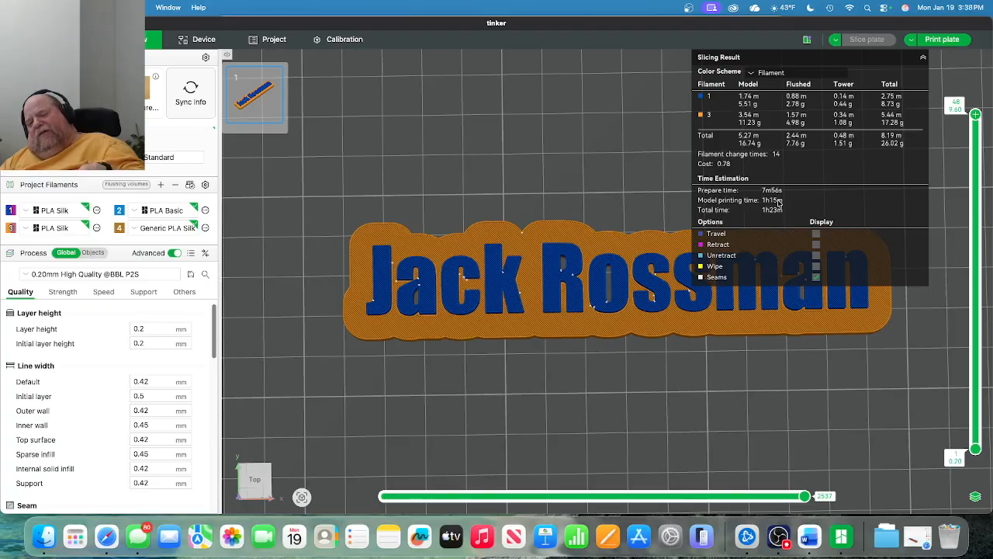
click(936, 43)
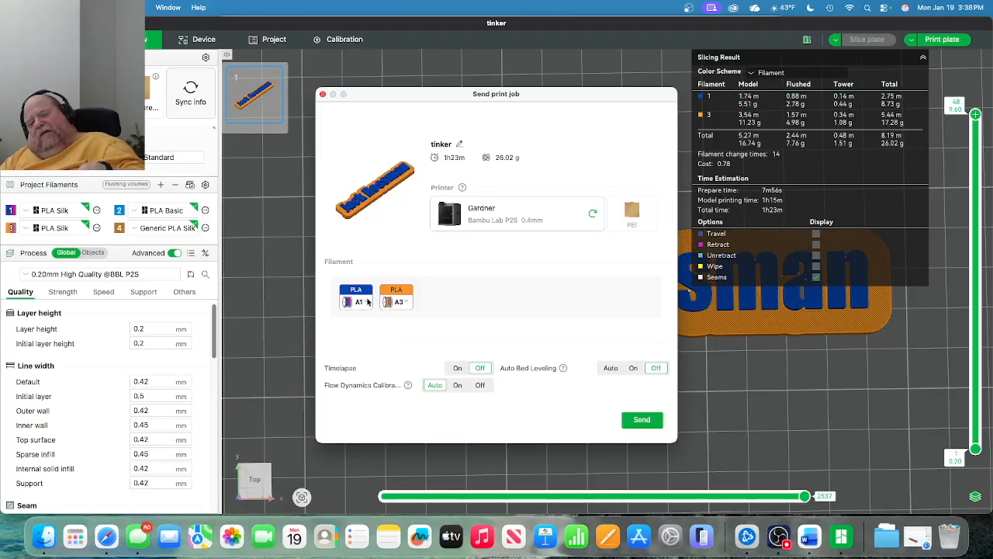
Send the print job to the P2S printer with timelapse turned on.
mouse_move(359, 304)
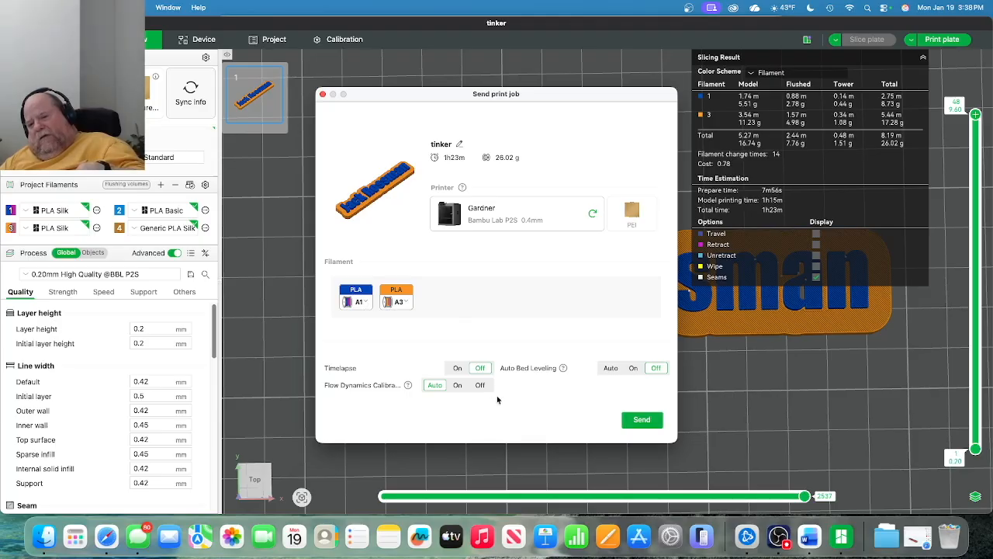
click(459, 371)
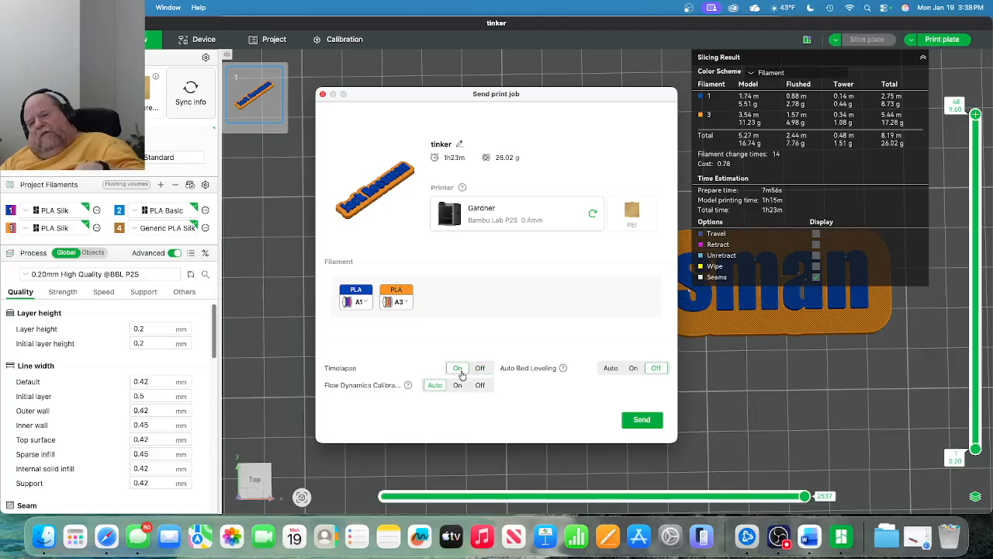
click(643, 419)
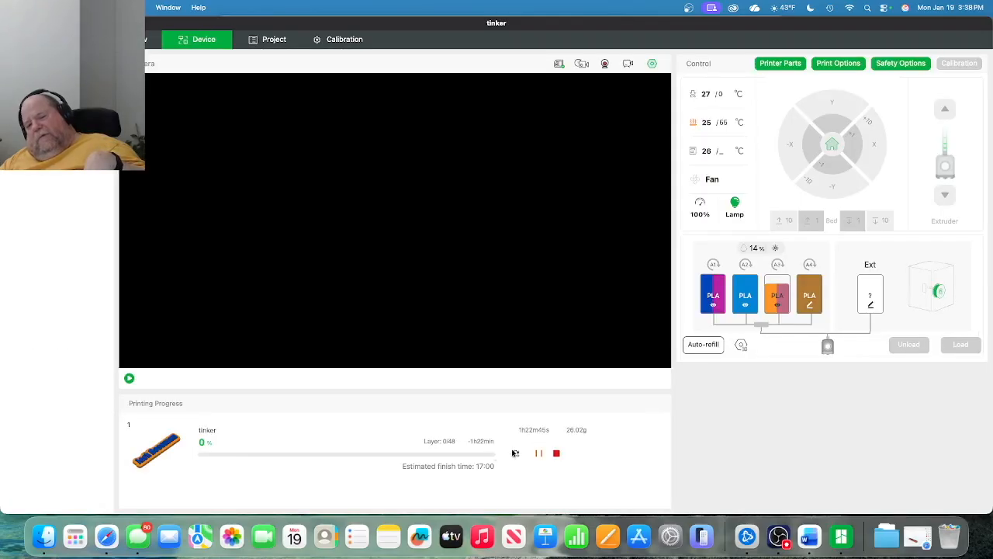
Start the printer's live camera view on the Device page.
click(129, 378)
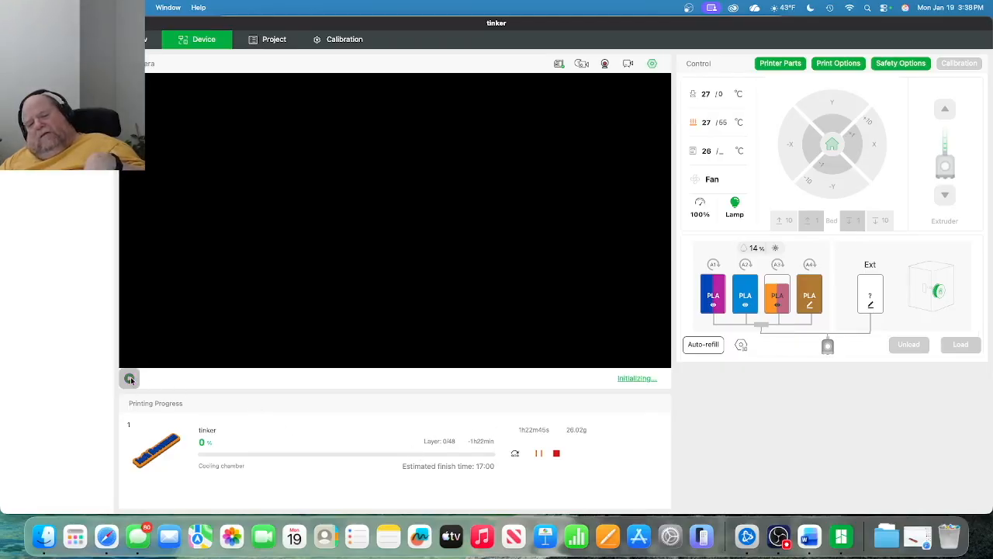
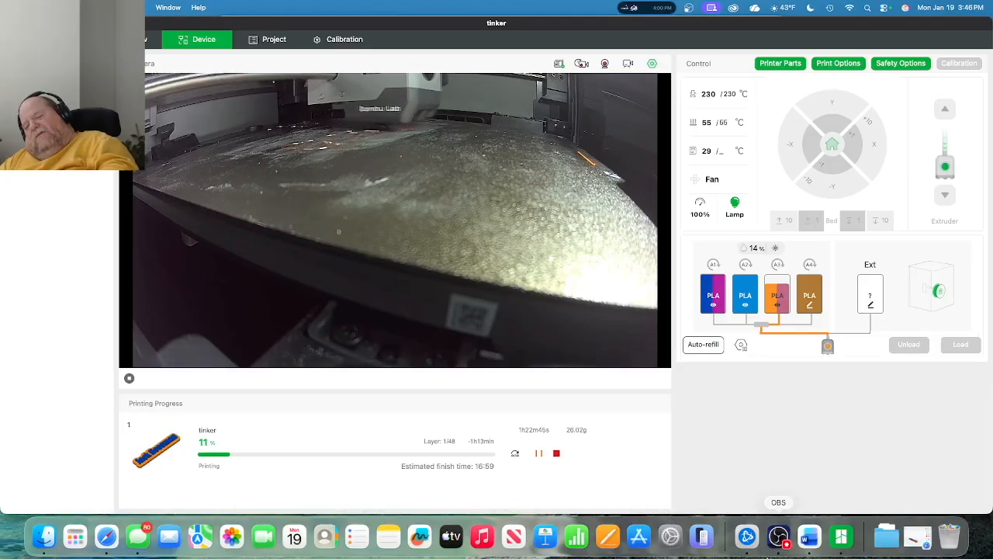
Bring the OBS Studio window to the front over Bambu Studio from the Dock, leaving the recording running.
click(785, 546)
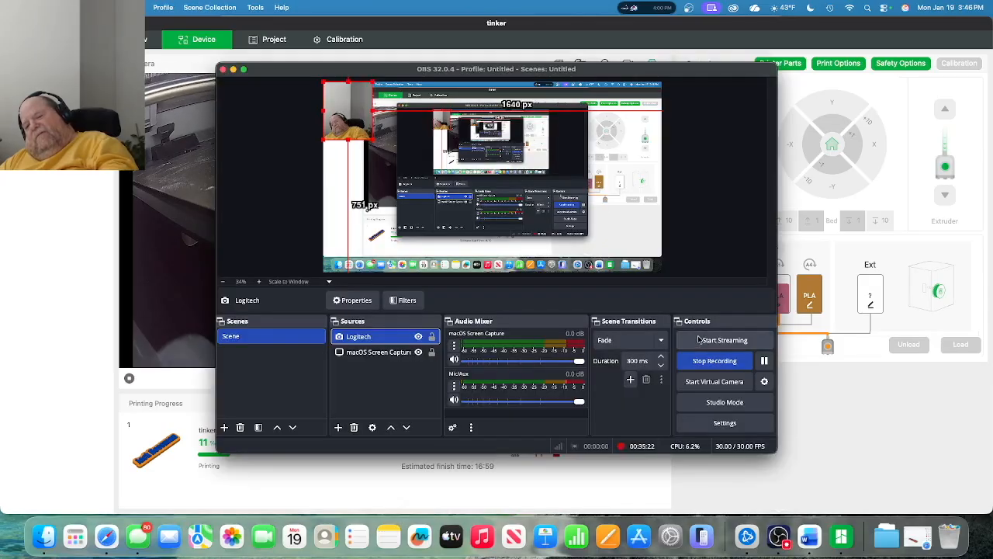